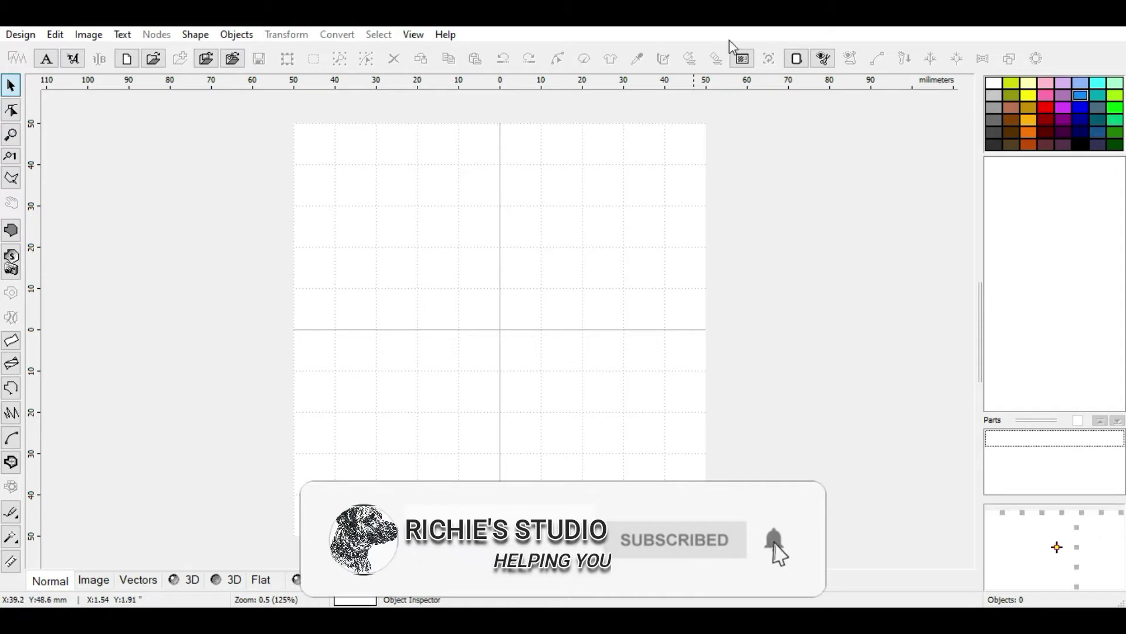
Set the hoop color to the basic bright yellow in the hoop preferences and apply it
click(795, 59)
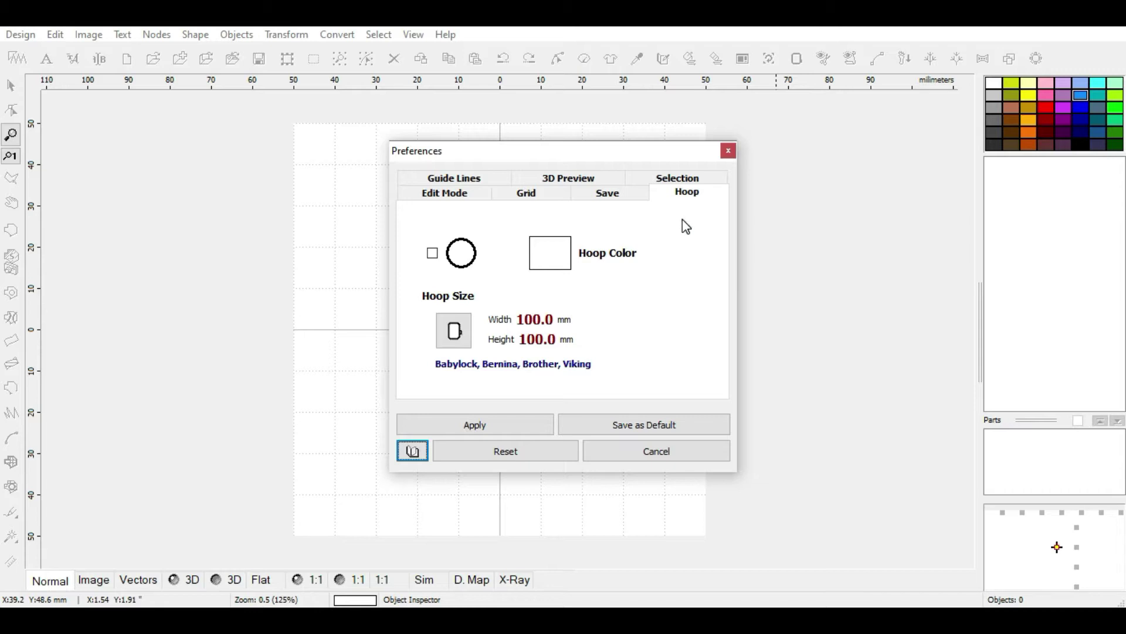
click(548, 254)
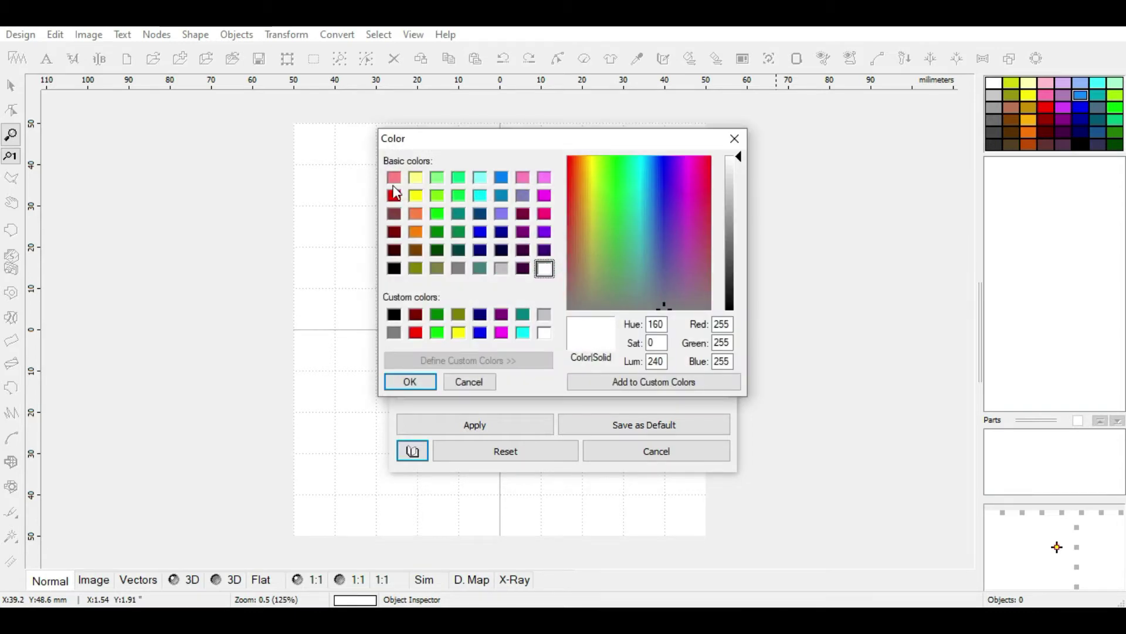
click(415, 196)
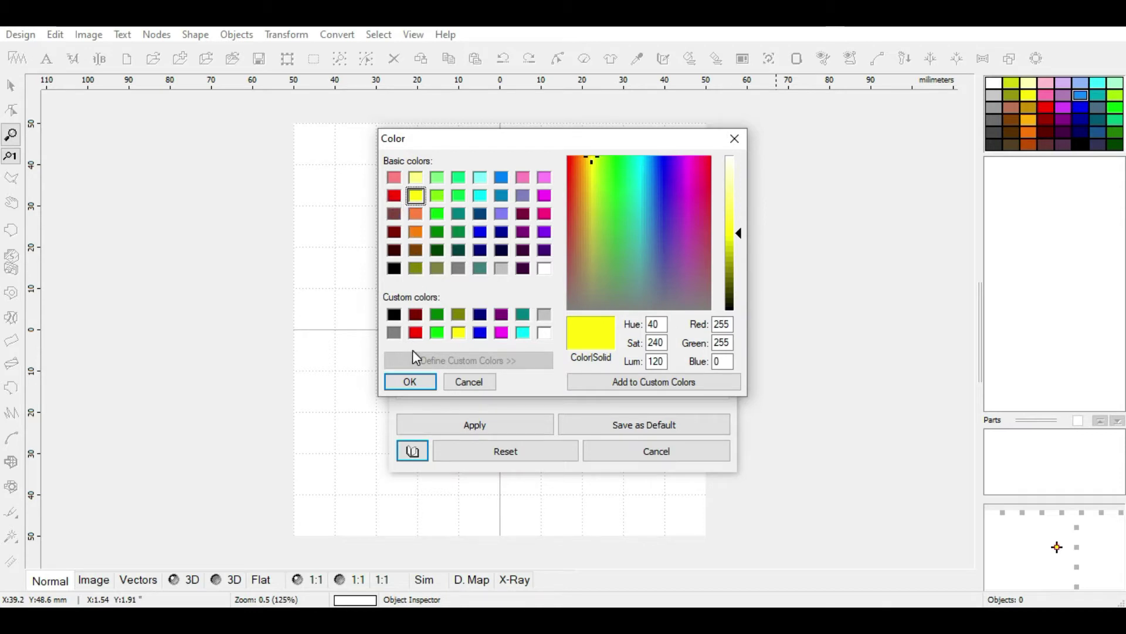
click(414, 379)
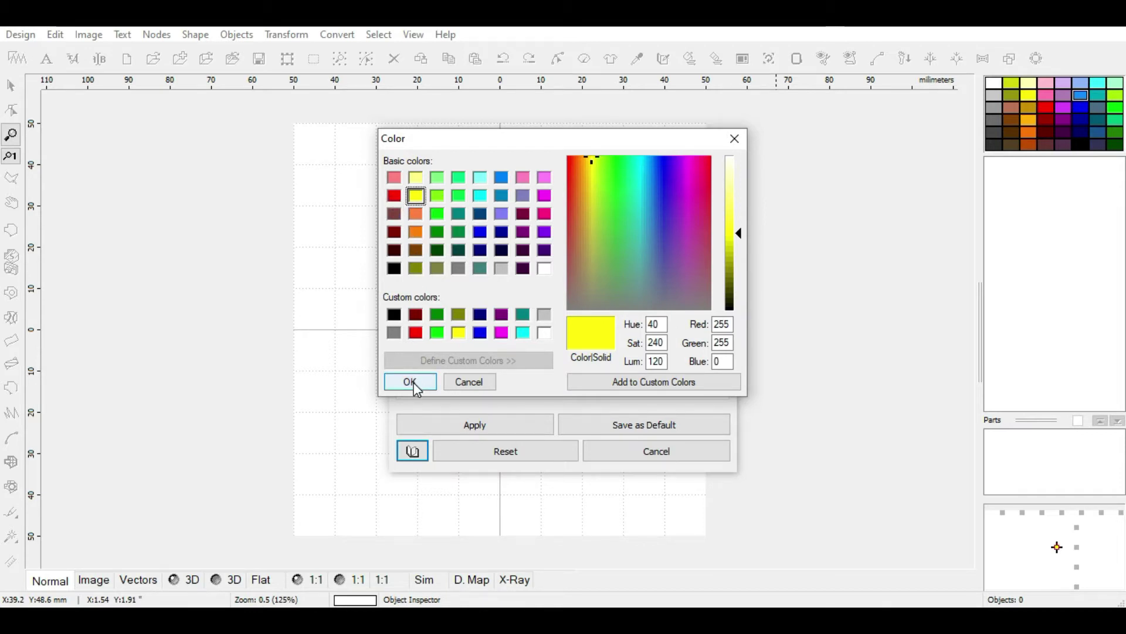
click(476, 426)
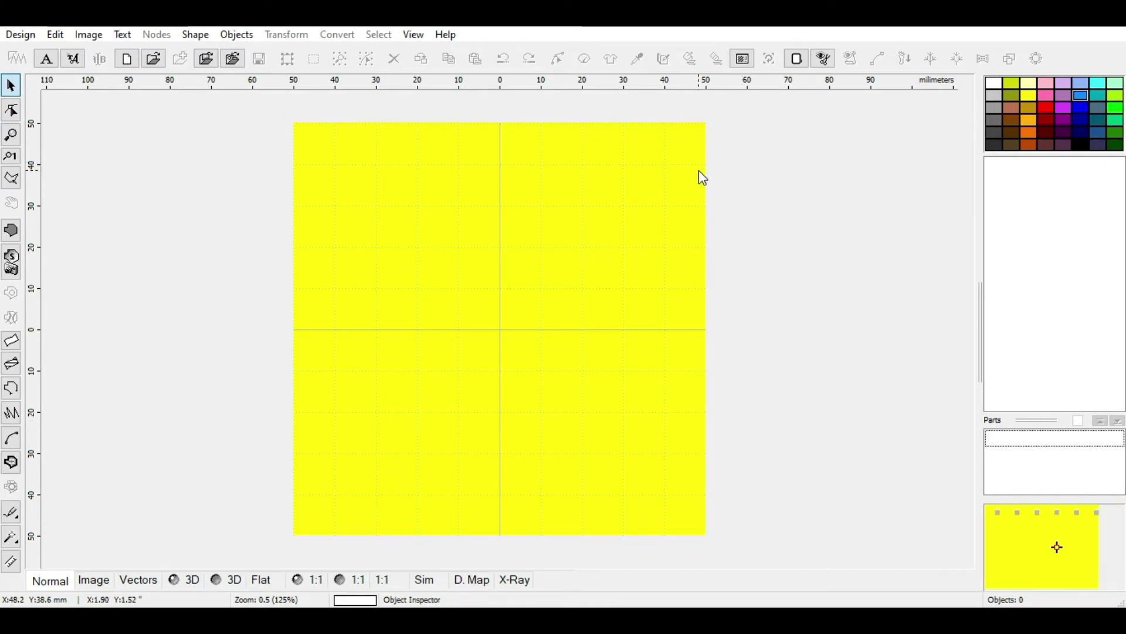
Adjust the hoop width to 97.2 mm in the hoop preferences
click(796, 58)
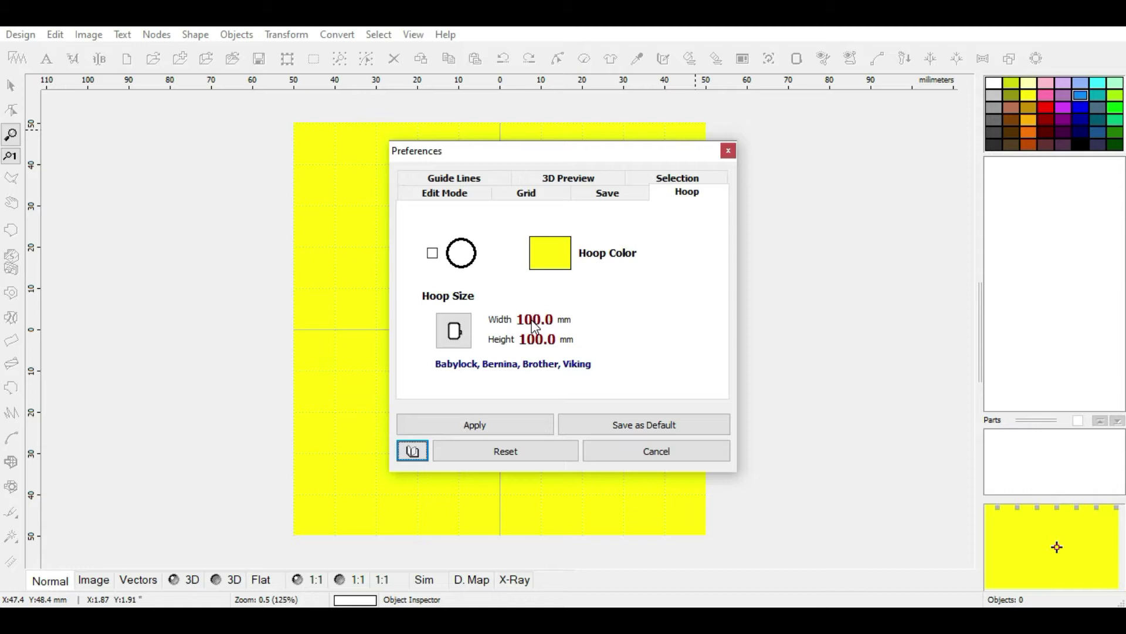
scroll(534, 326, down, 20)
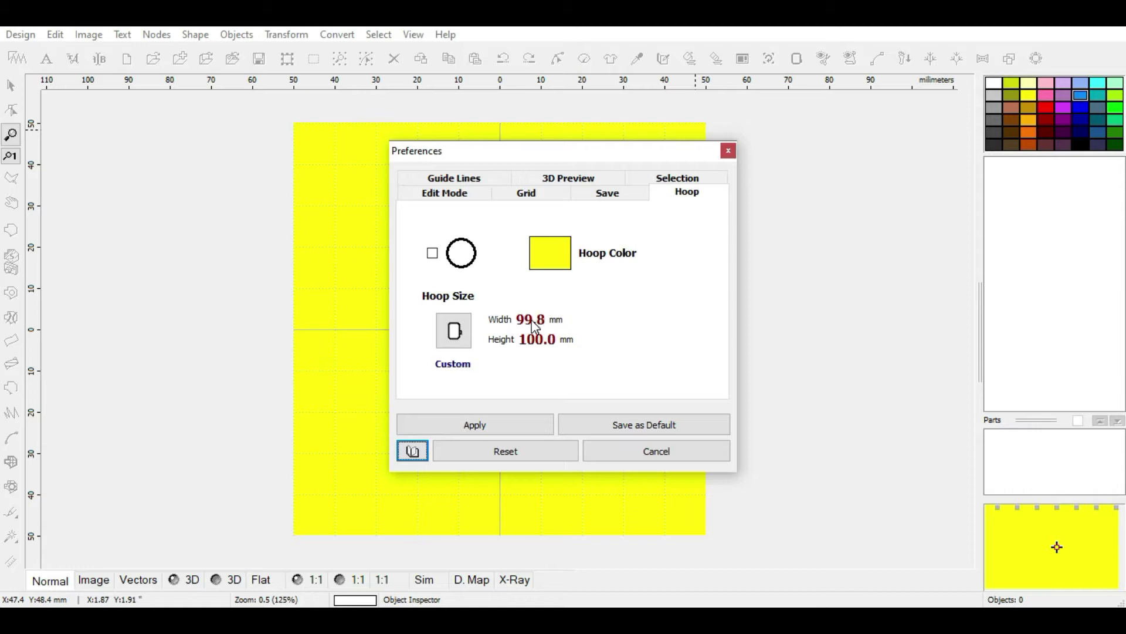
scroll(534, 327, down, 20)
scroll(534, 326, down, 20)
scroll(533, 326, up, 20)
scroll(534, 326, up, 20)
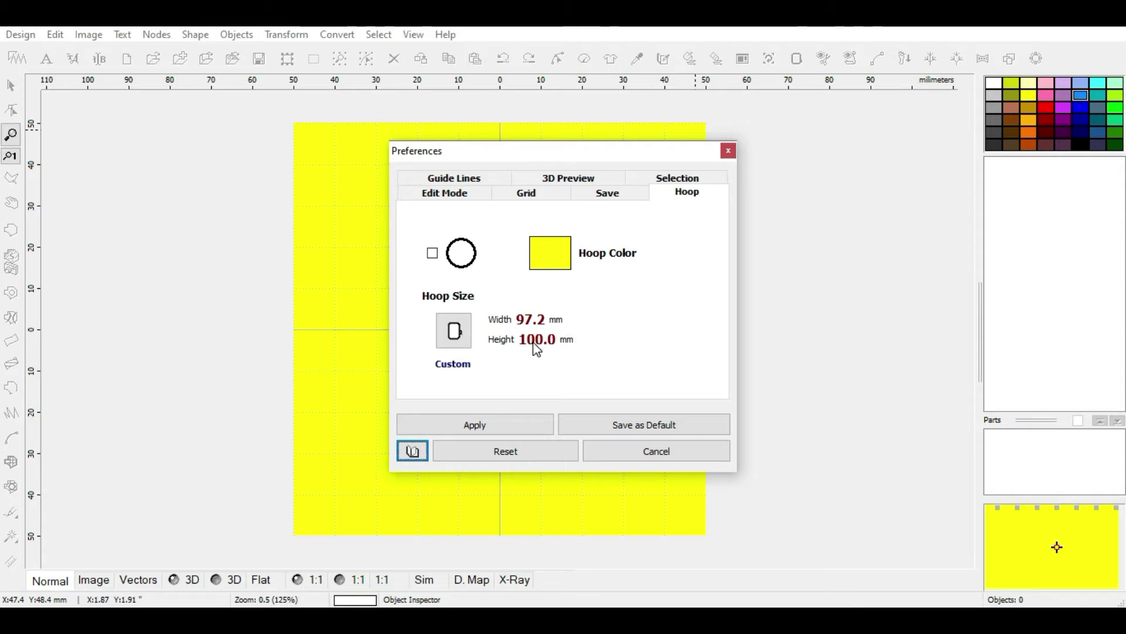
Enter an exact hoop width of 100 mm and confirm it
click(506, 321)
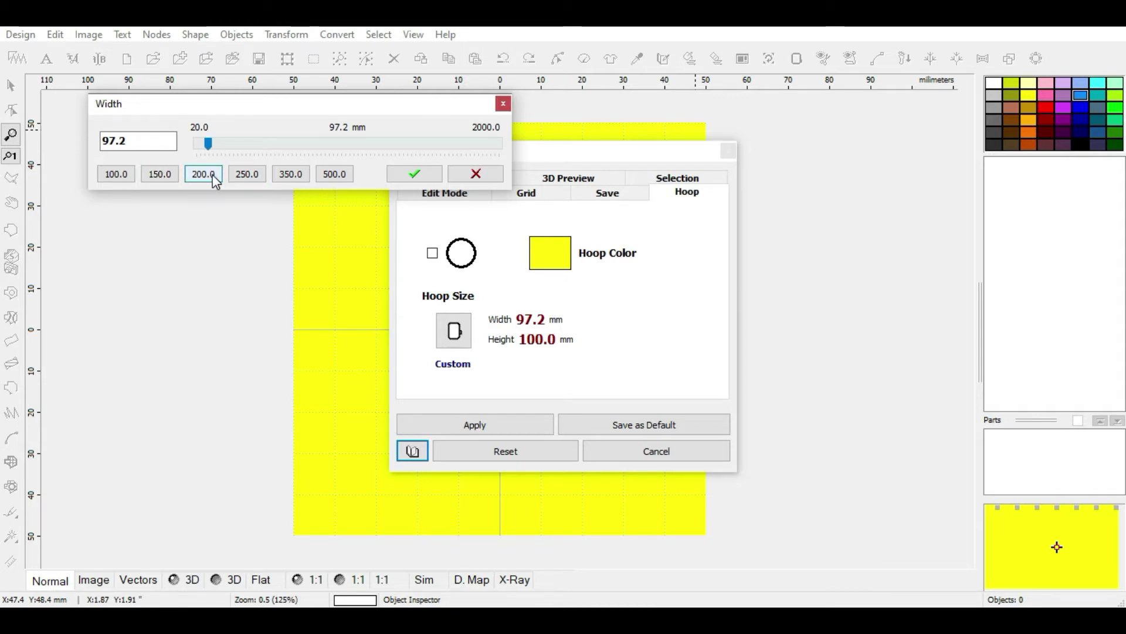
click(131, 146)
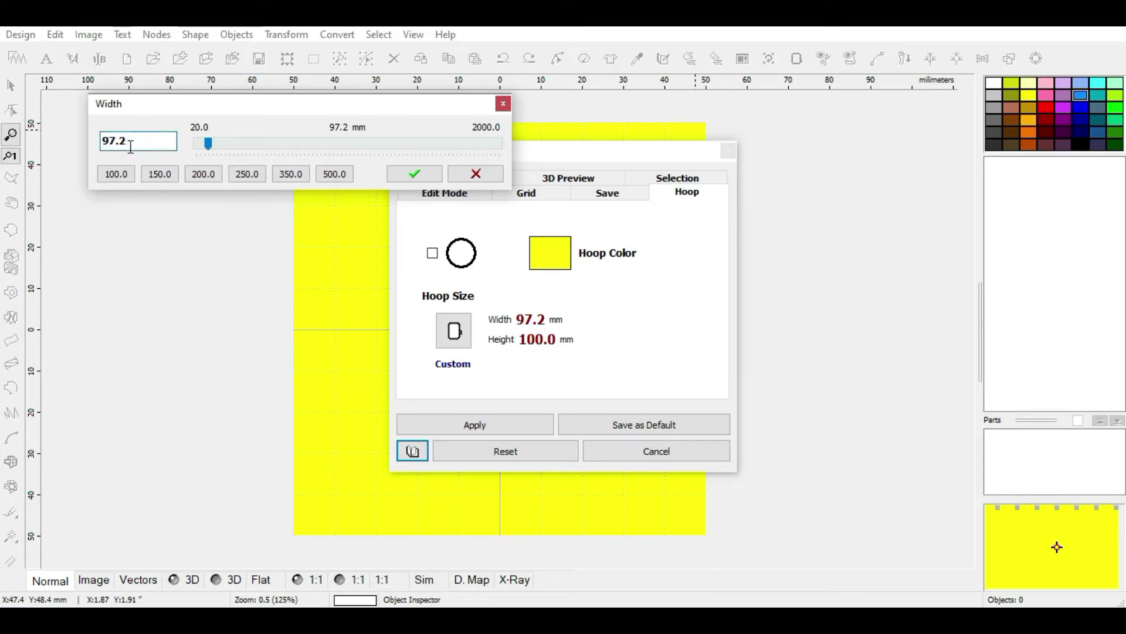
key(BackSpace)
key(BackSpace)
key(BackSpace)
key(BackSpace)
text(100)
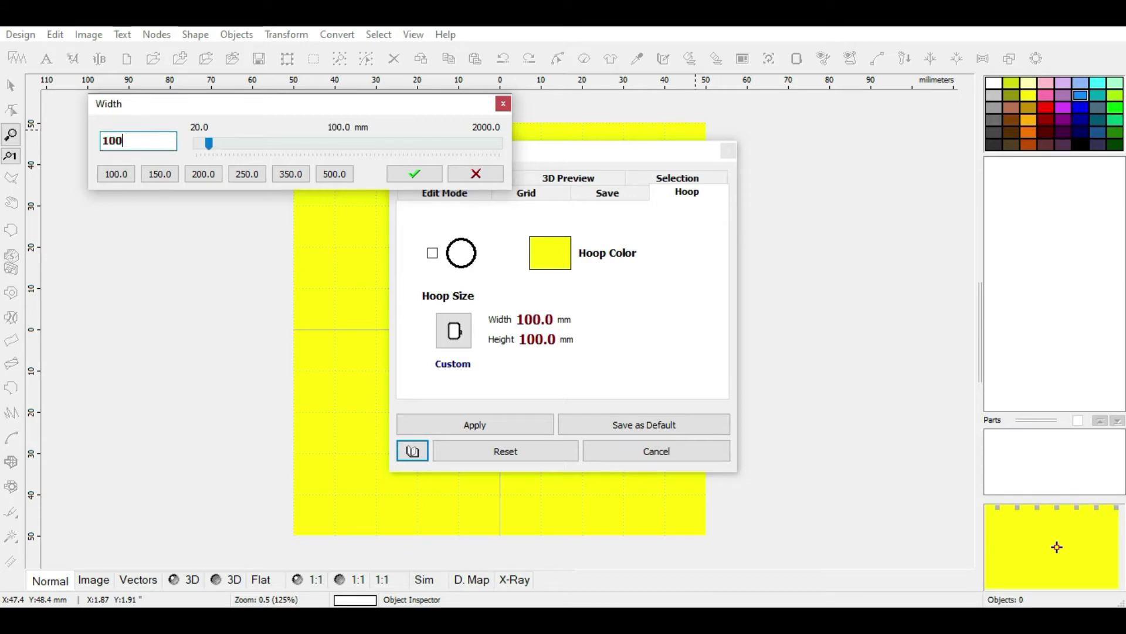
click(407, 179)
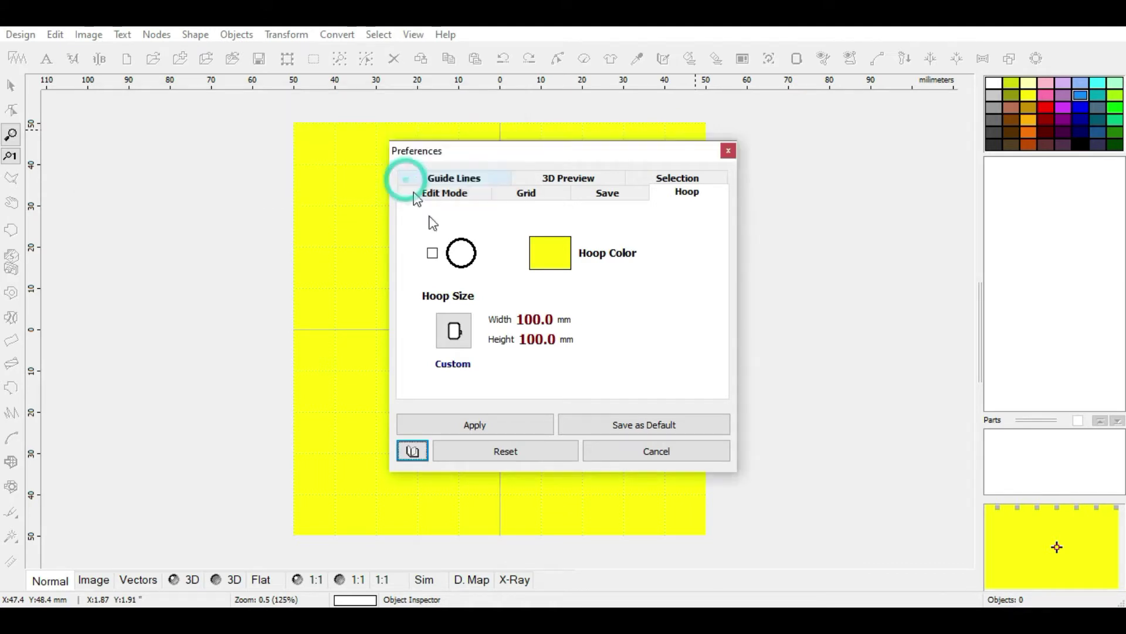
Set the hoop width to the preset value of 200 mm and apply the new hoop size
click(498, 322)
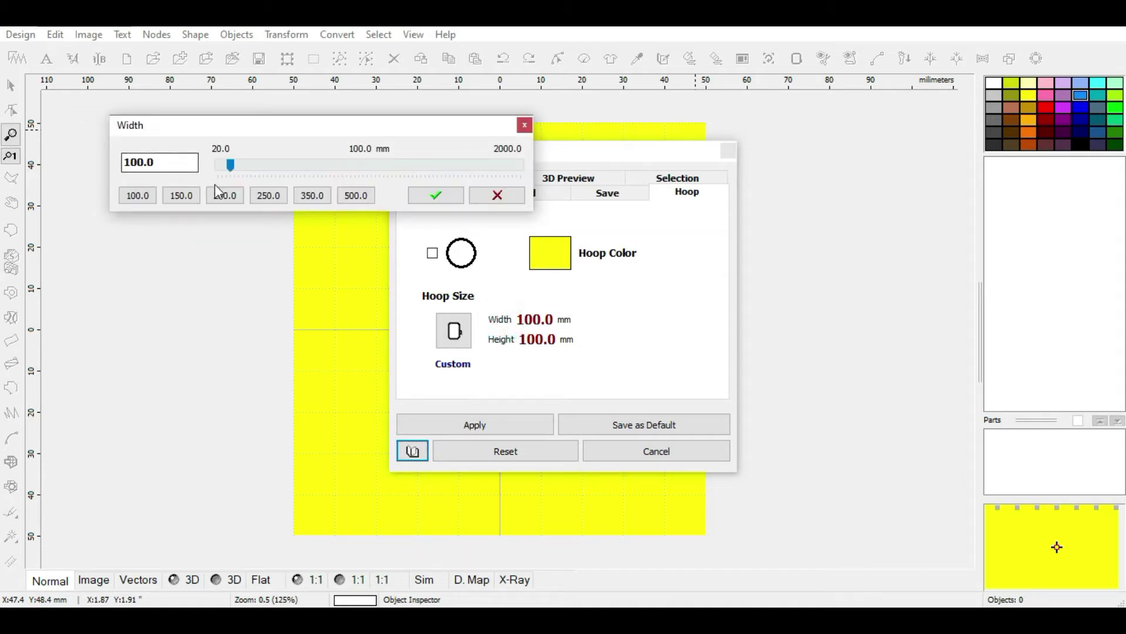
click(225, 195)
click(434, 193)
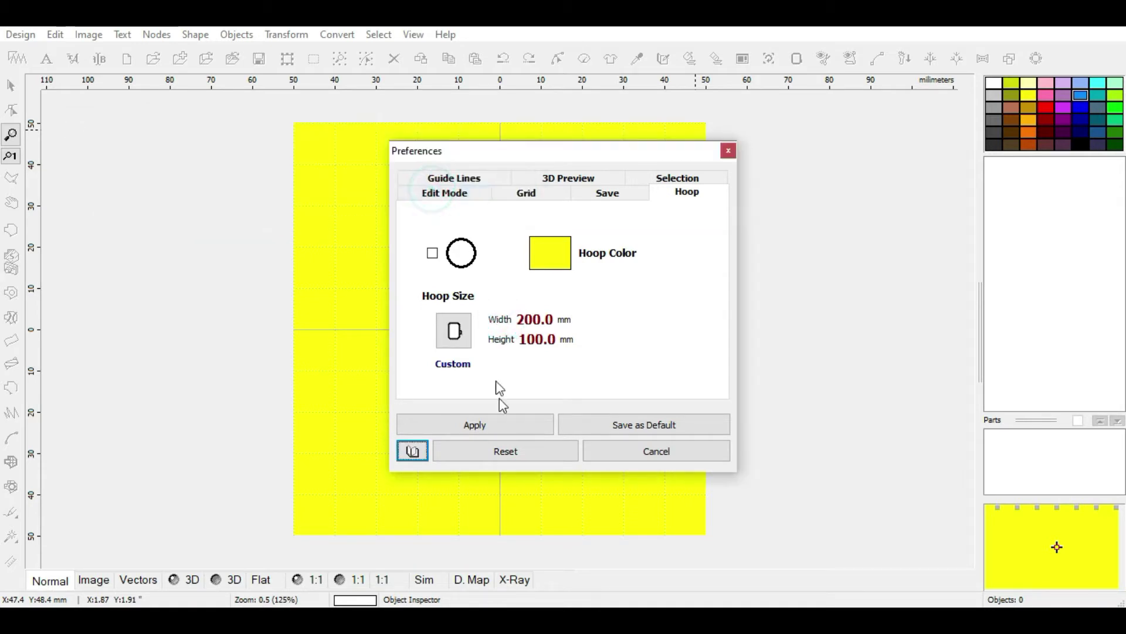
click(497, 428)
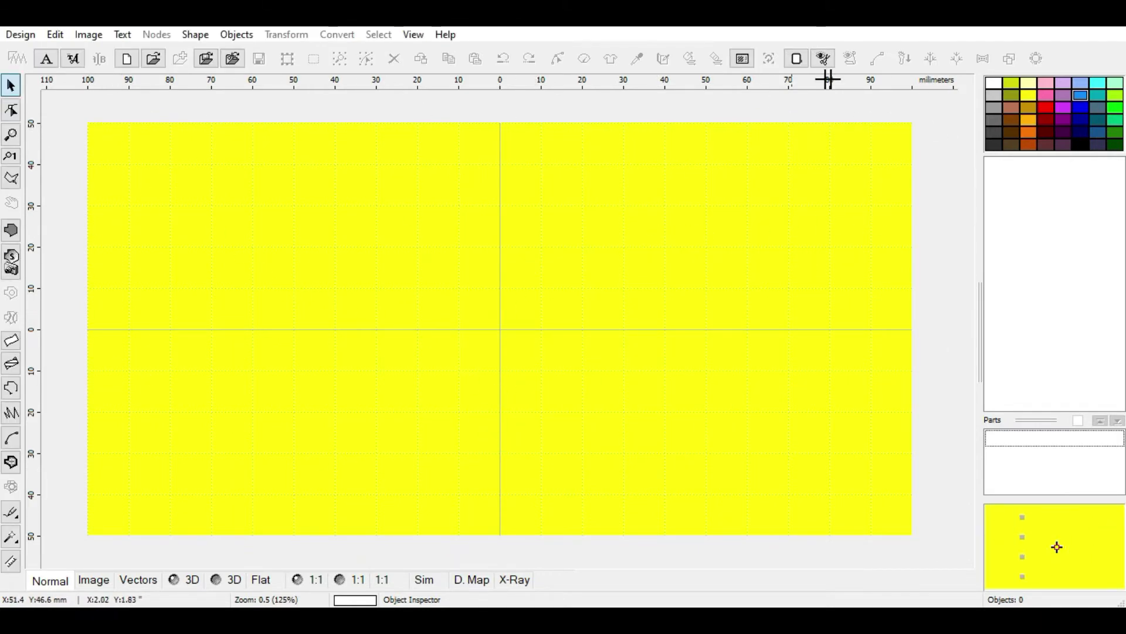
Choose the predefined Brother Dream Machine 240 x 360 mm hoop and apply it
click(796, 57)
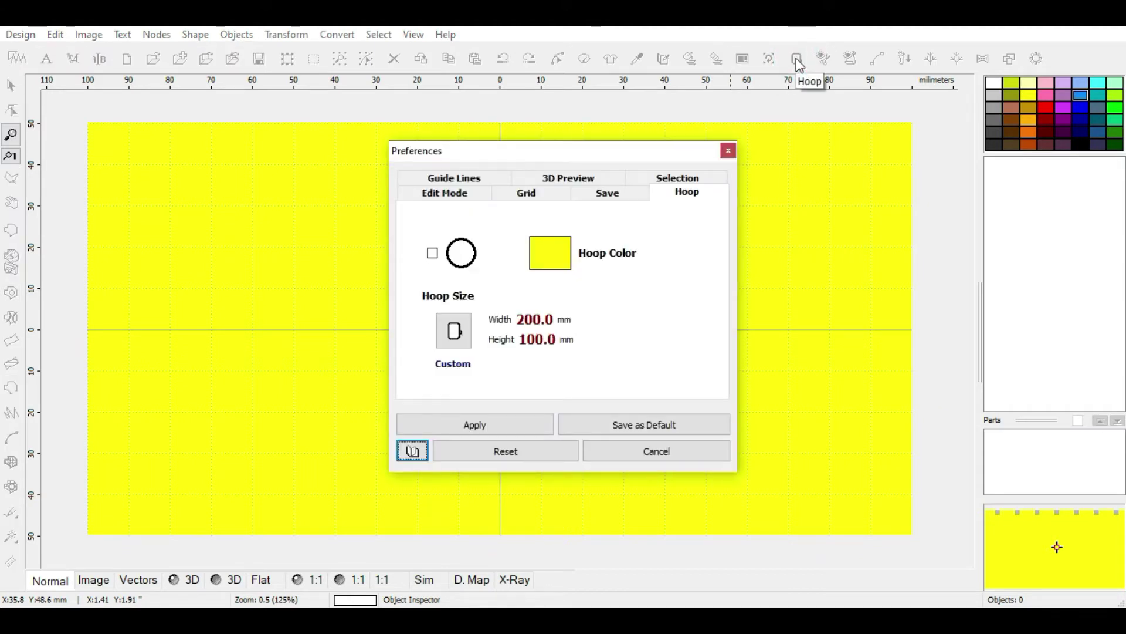
click(457, 339)
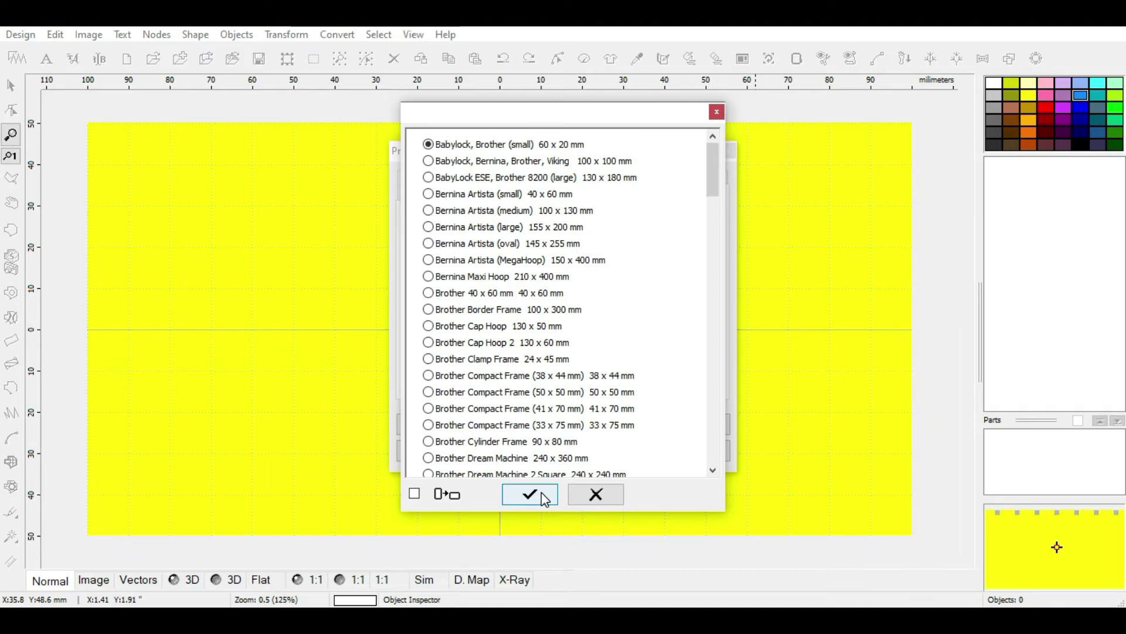
click(473, 459)
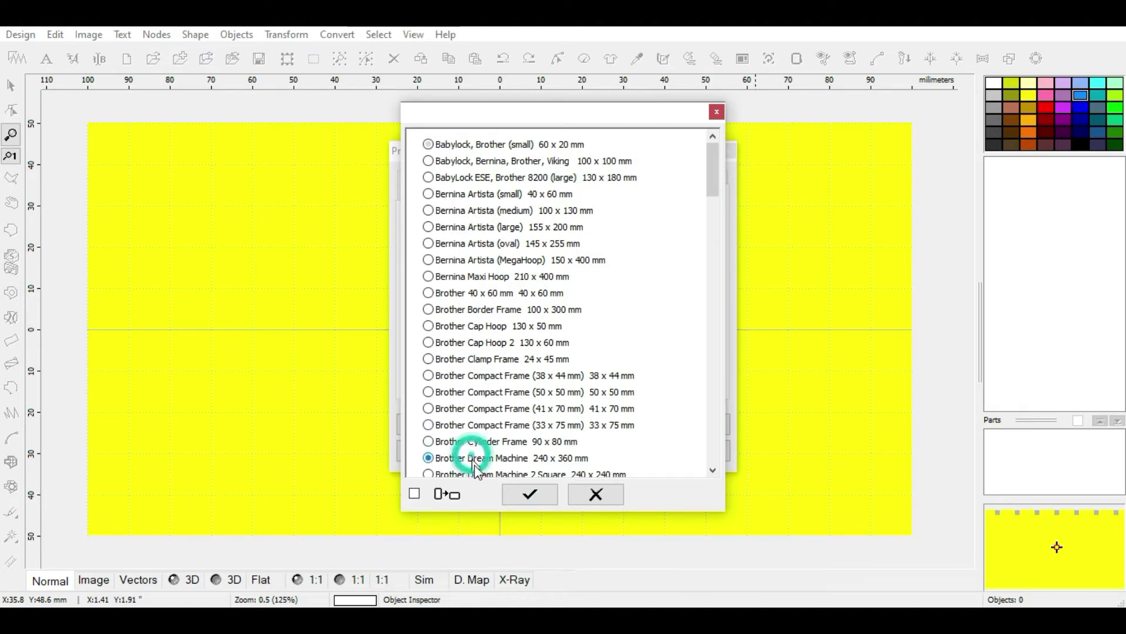
click(535, 494)
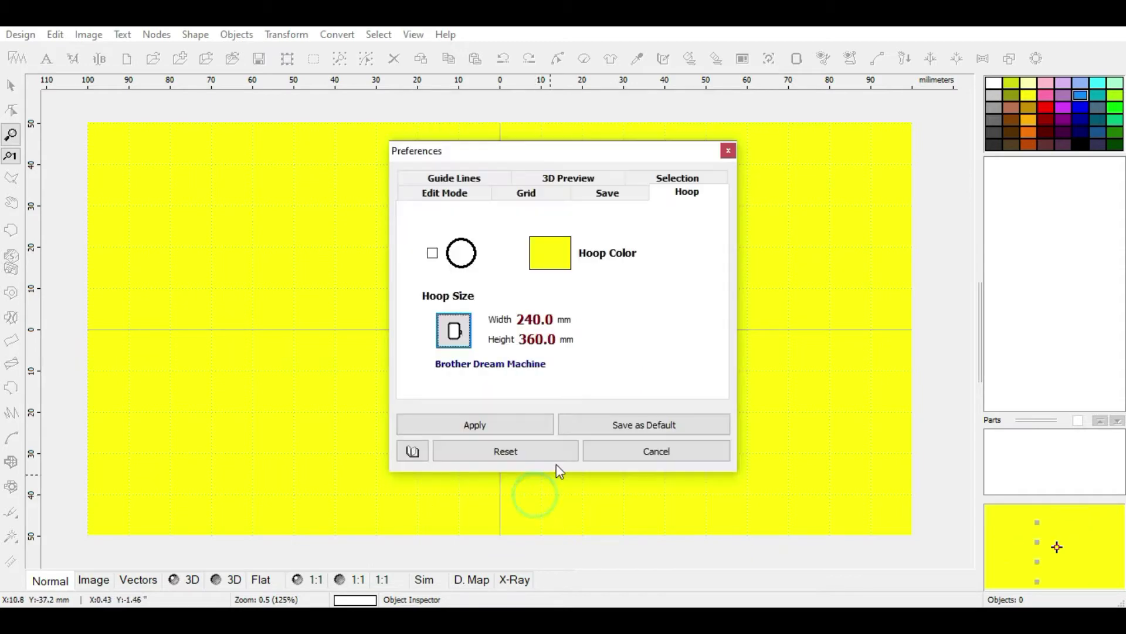
click(509, 431)
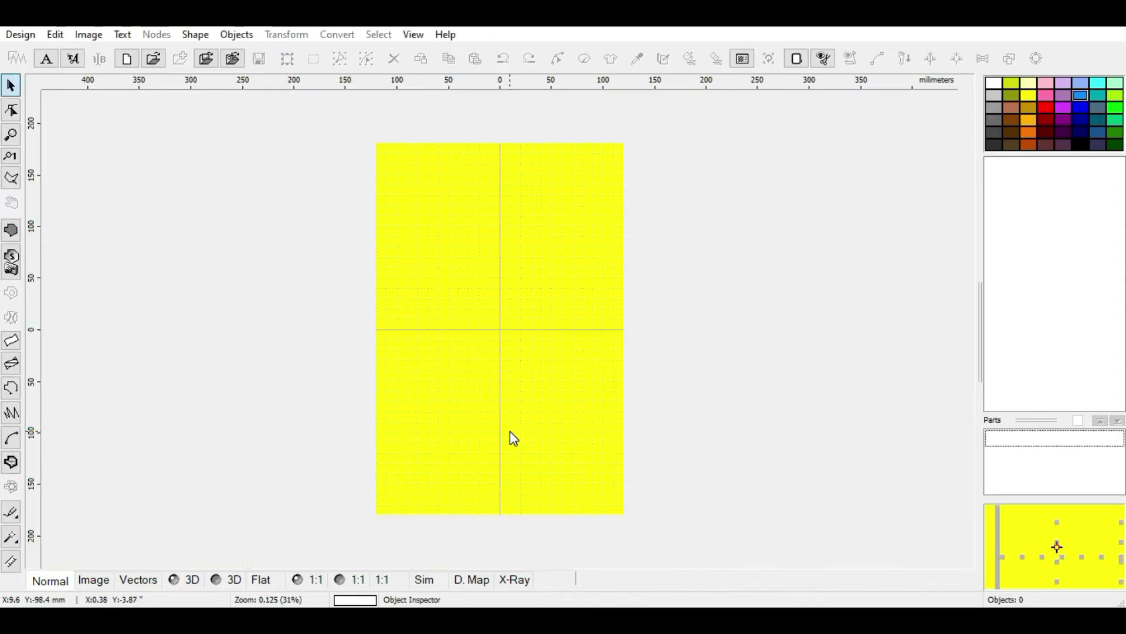
Enable the round hoop outline in the hoop preferences and apply it
click(798, 59)
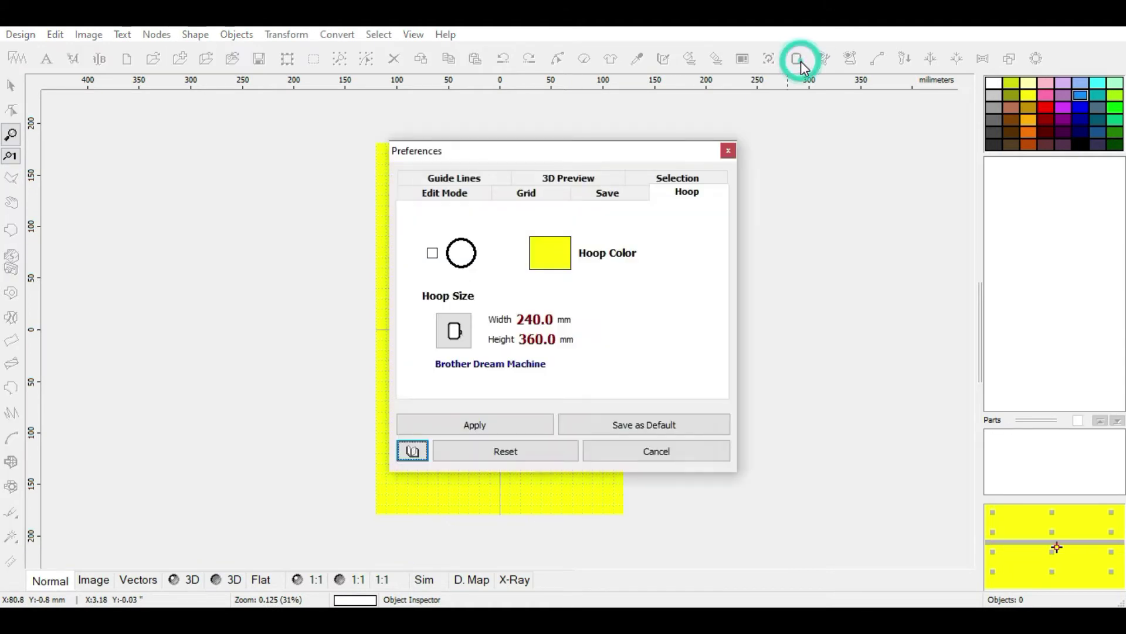
click(436, 258)
click(474, 424)
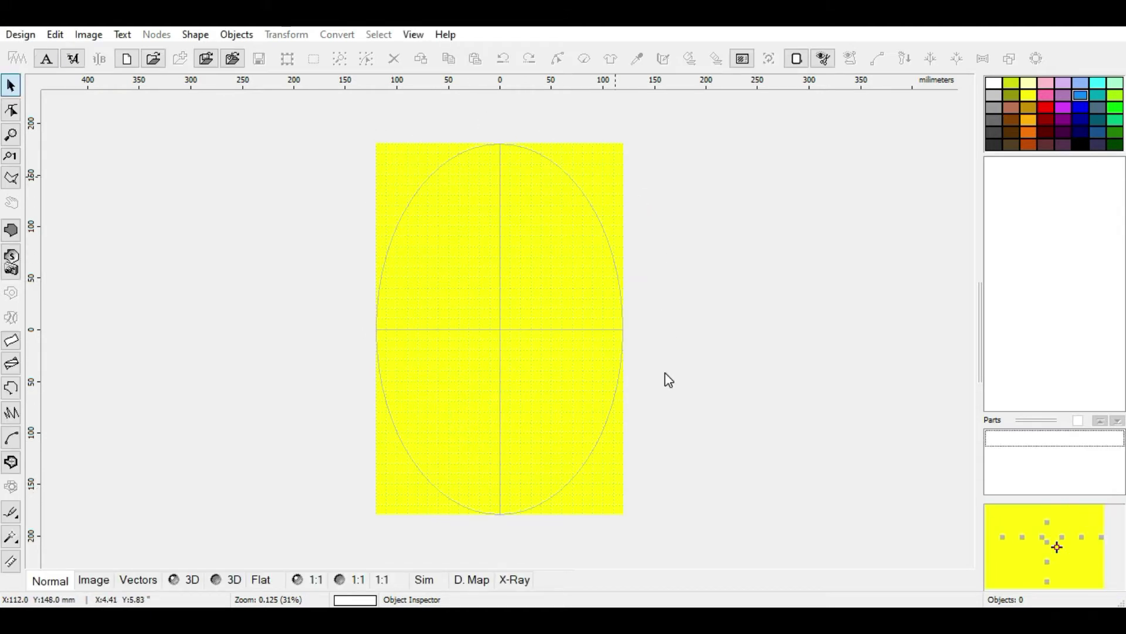
Turn on Auto Save in the save preferences and apply the change
click(771, 106)
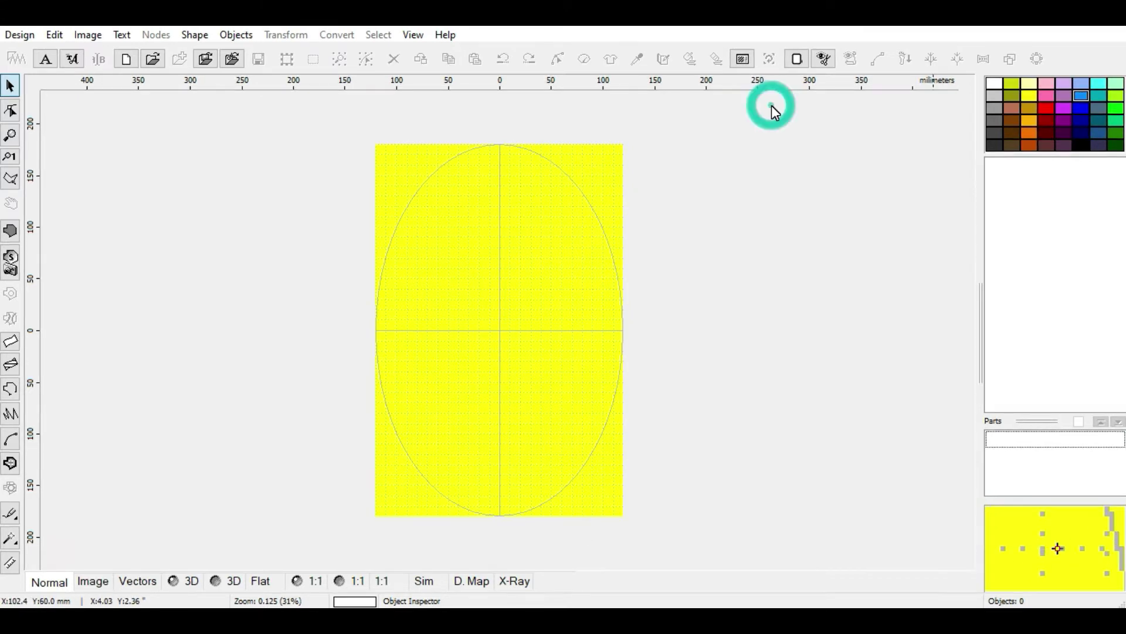
click(797, 58)
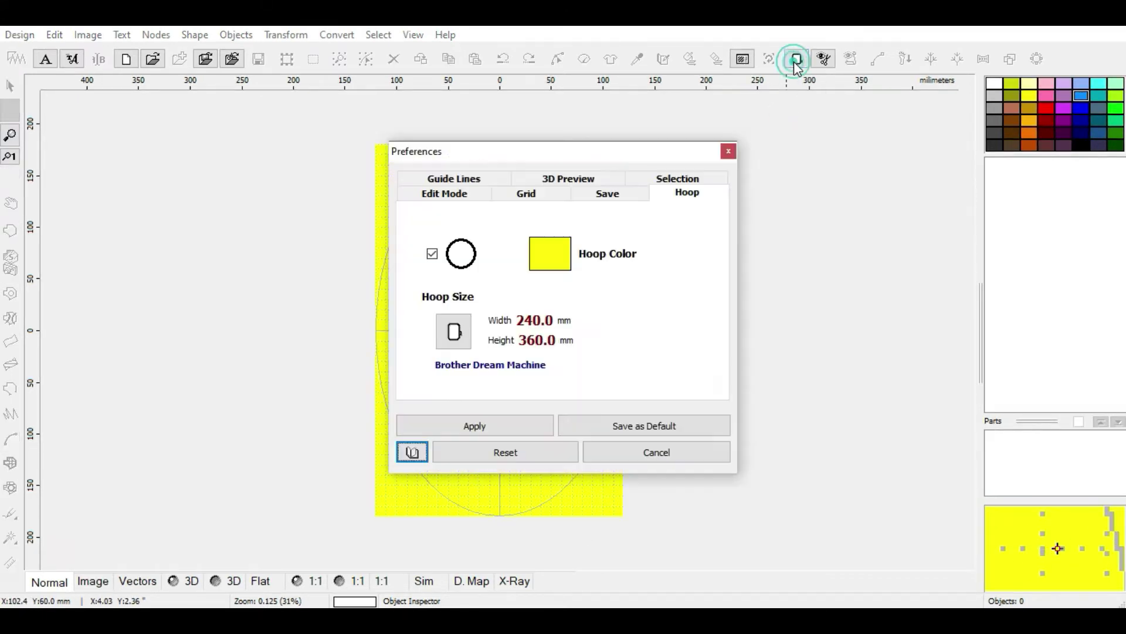
click(610, 193)
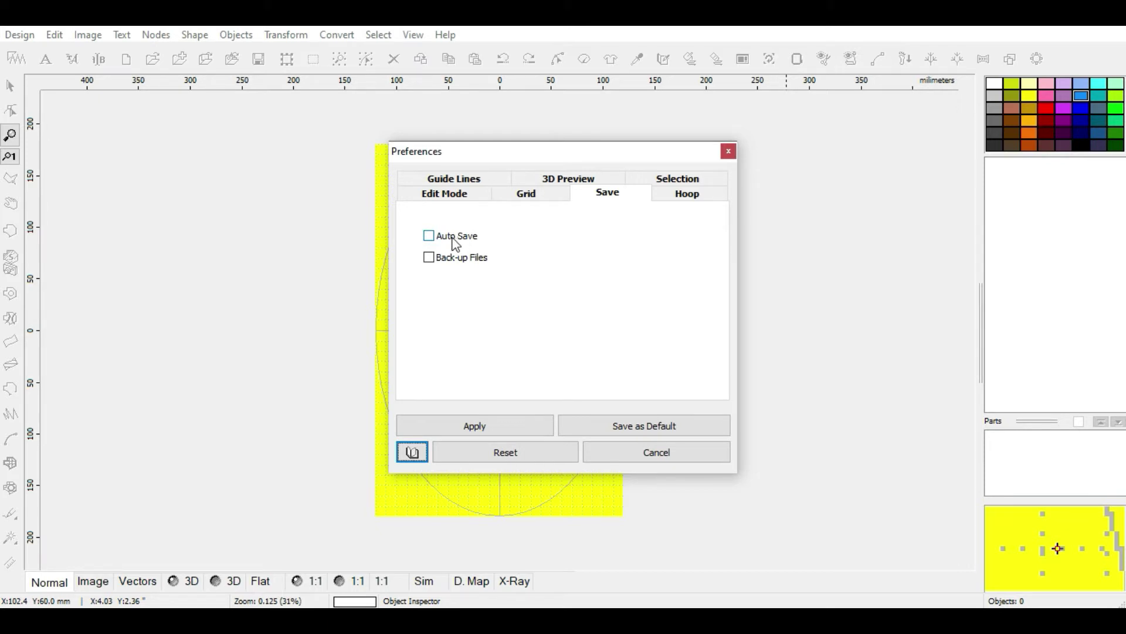
click(431, 236)
click(483, 427)
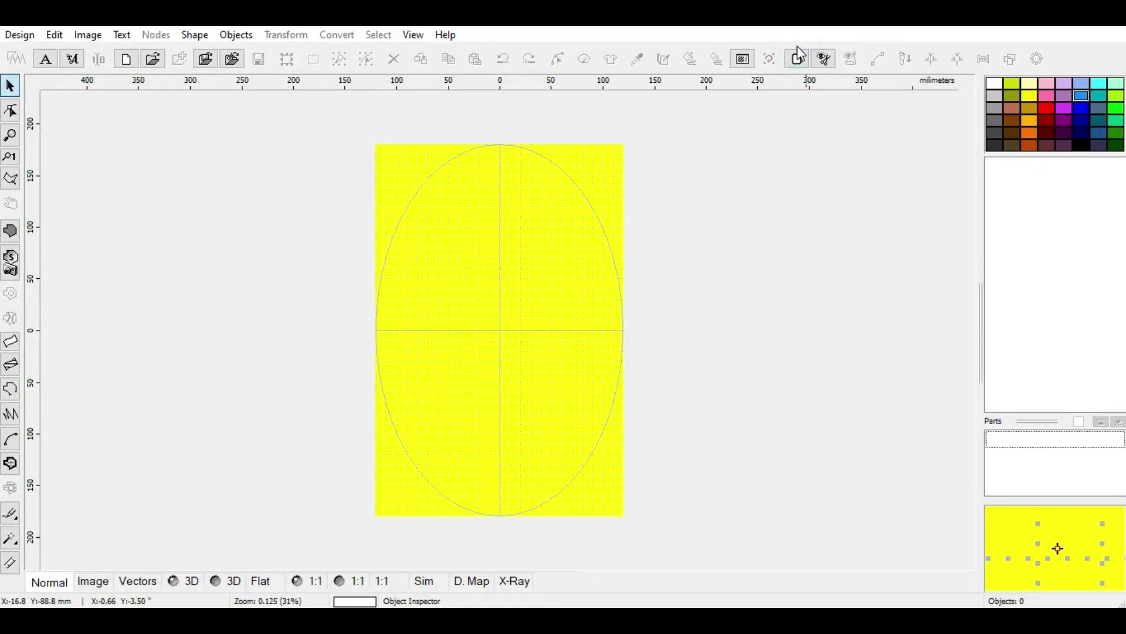
Set the main grid spacing to 1" in the grid preferences and apply it
click(797, 58)
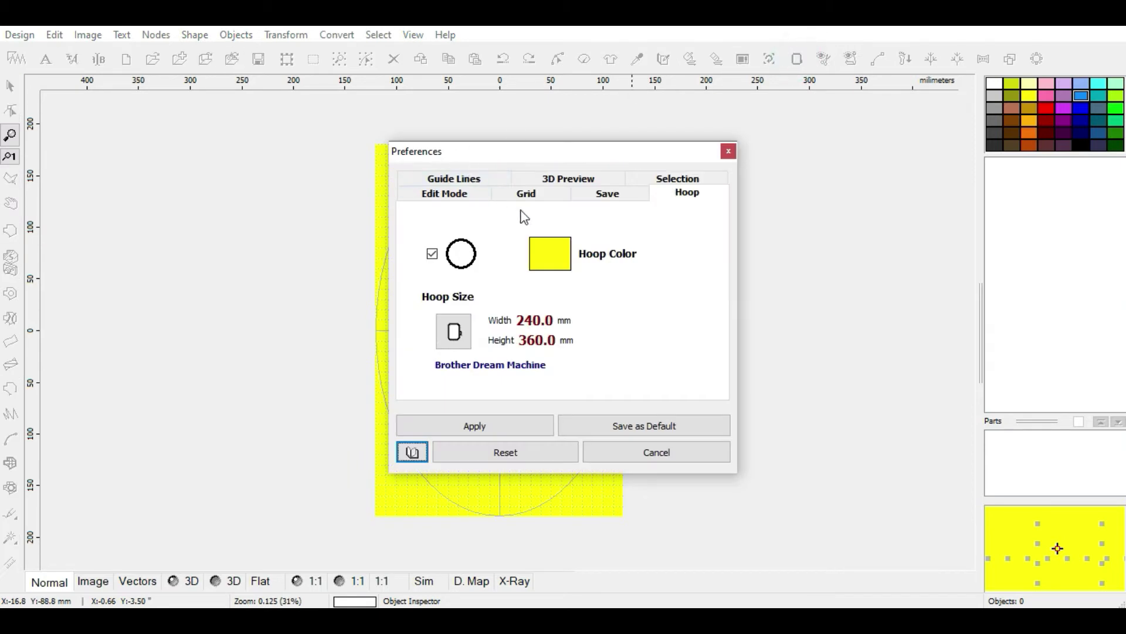
click(532, 197)
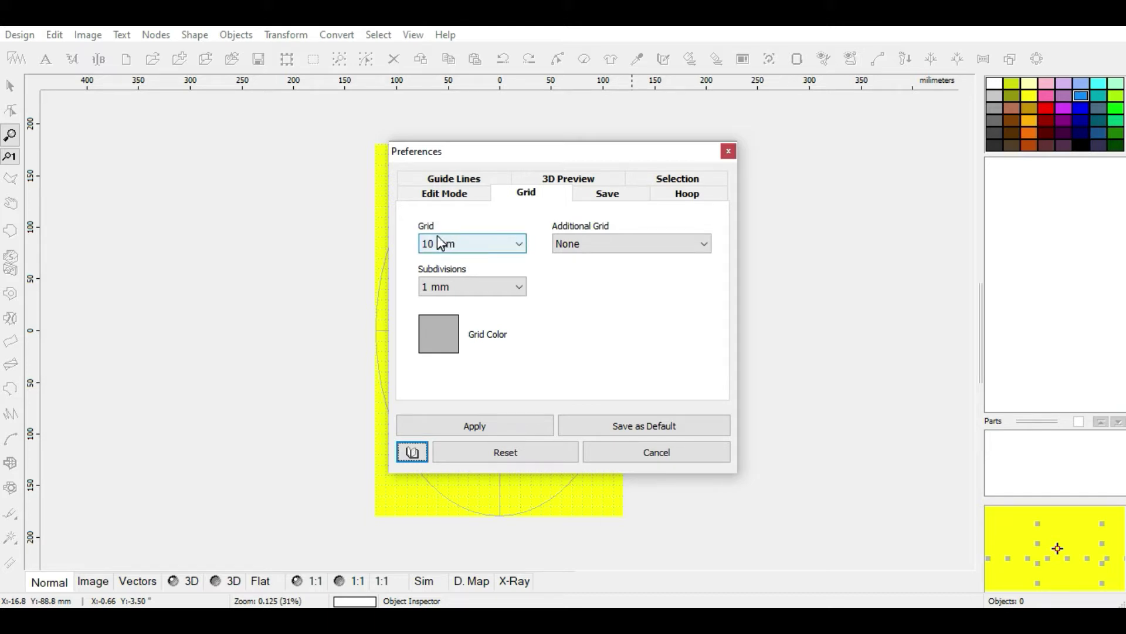
click(519, 253)
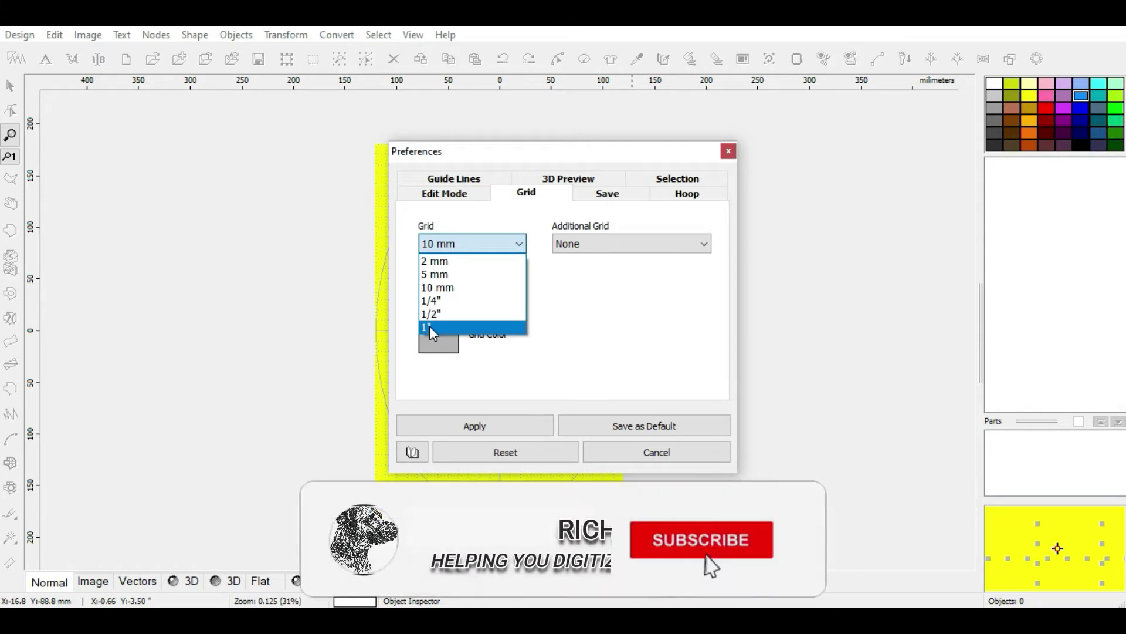
click(431, 330)
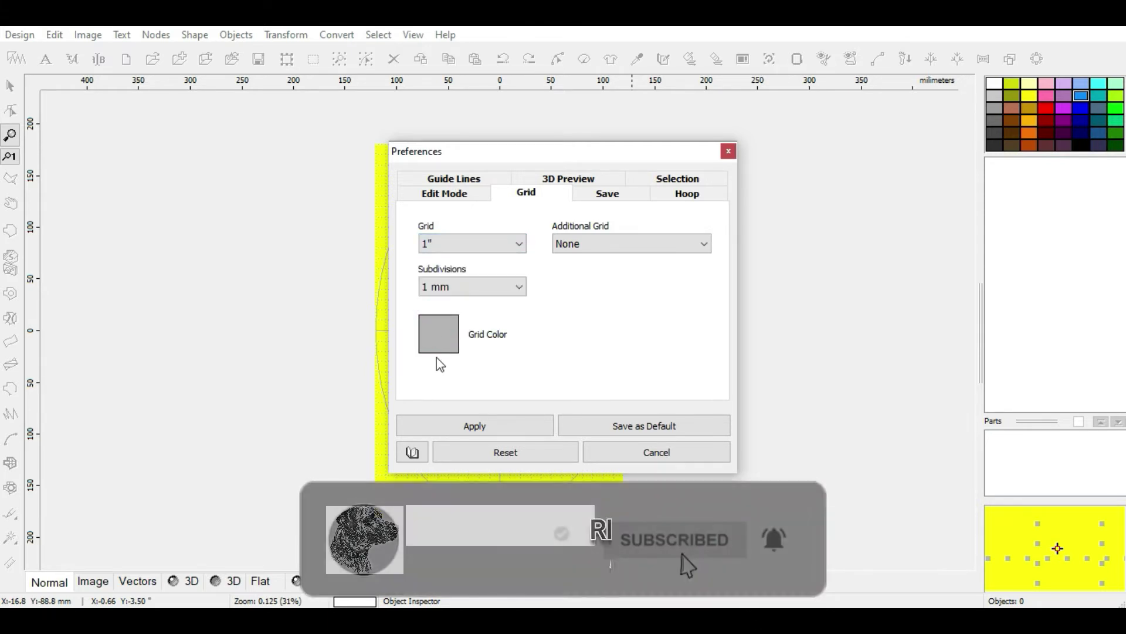
click(471, 425)
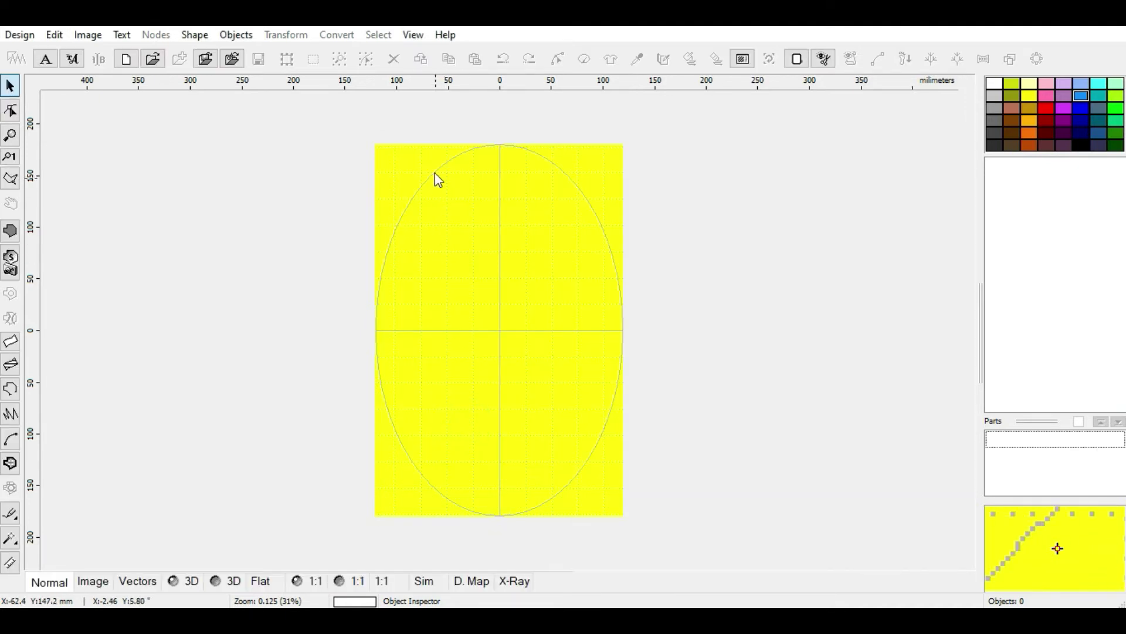
Measure the width of one grid square in the hoop's upper-left area with the Measuring Tool
scroll(434, 174, up, 2)
scroll(434, 174, down, 1)
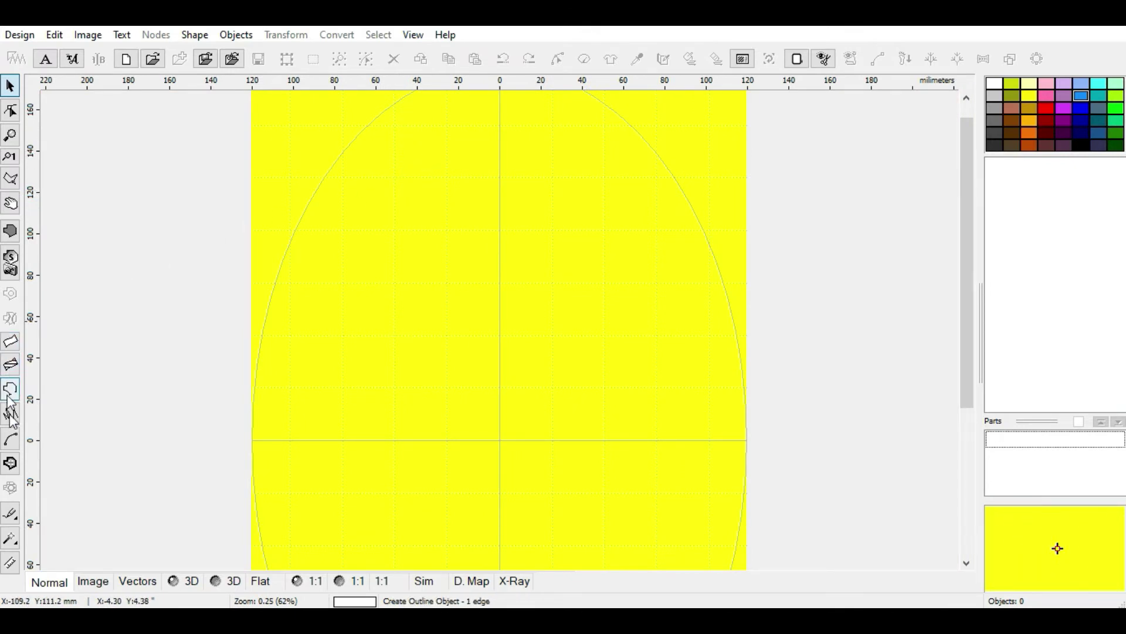
click(10, 565)
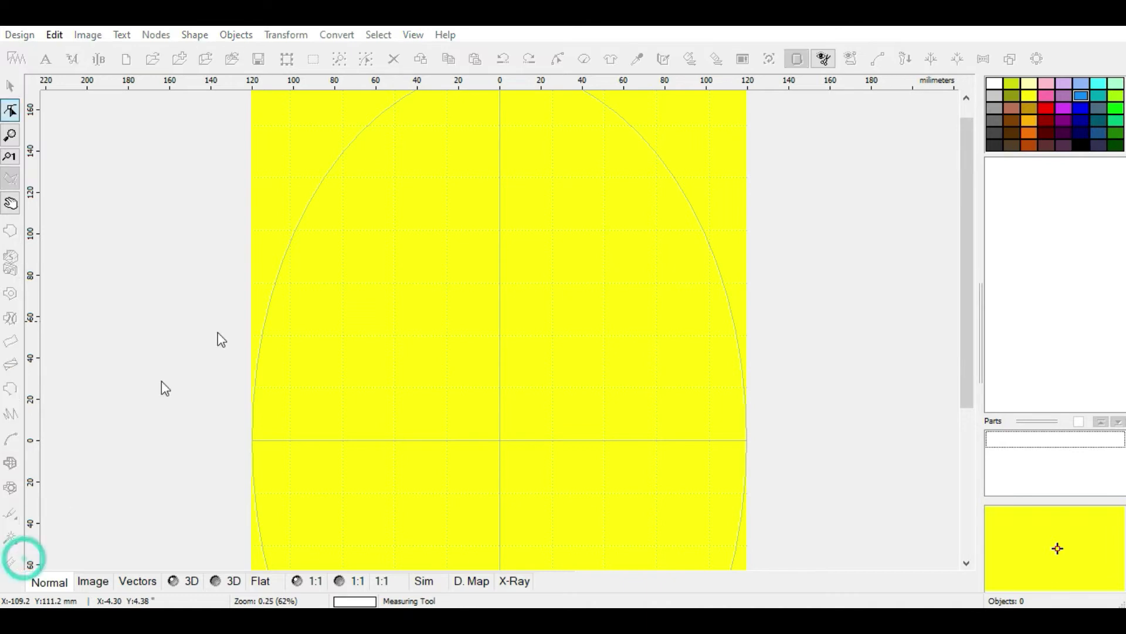
click(343, 228)
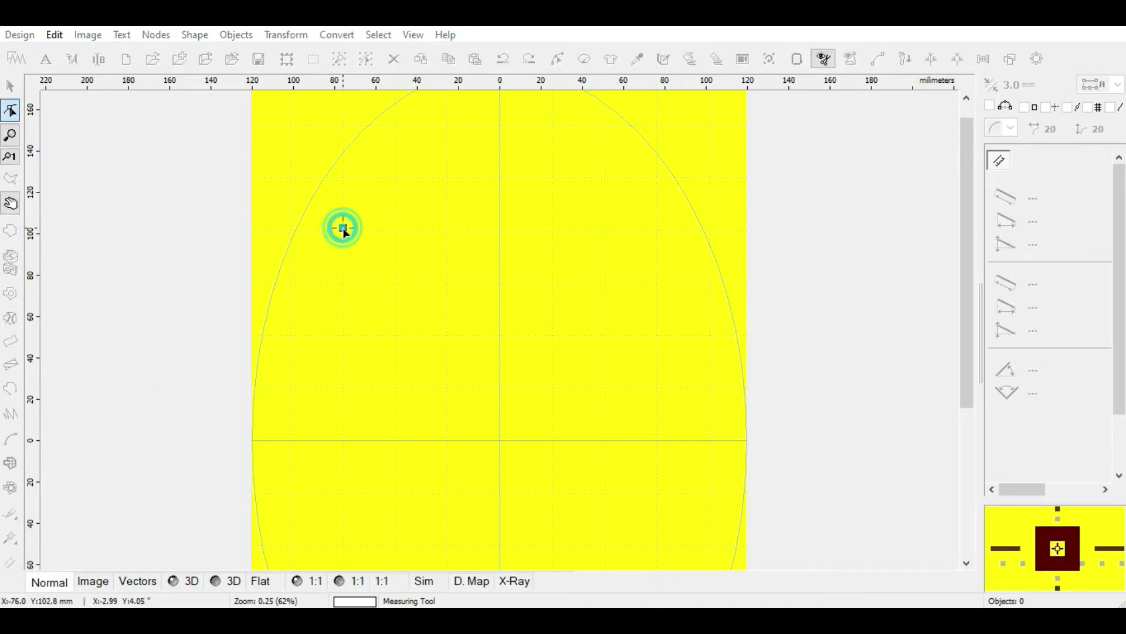
click(396, 228)
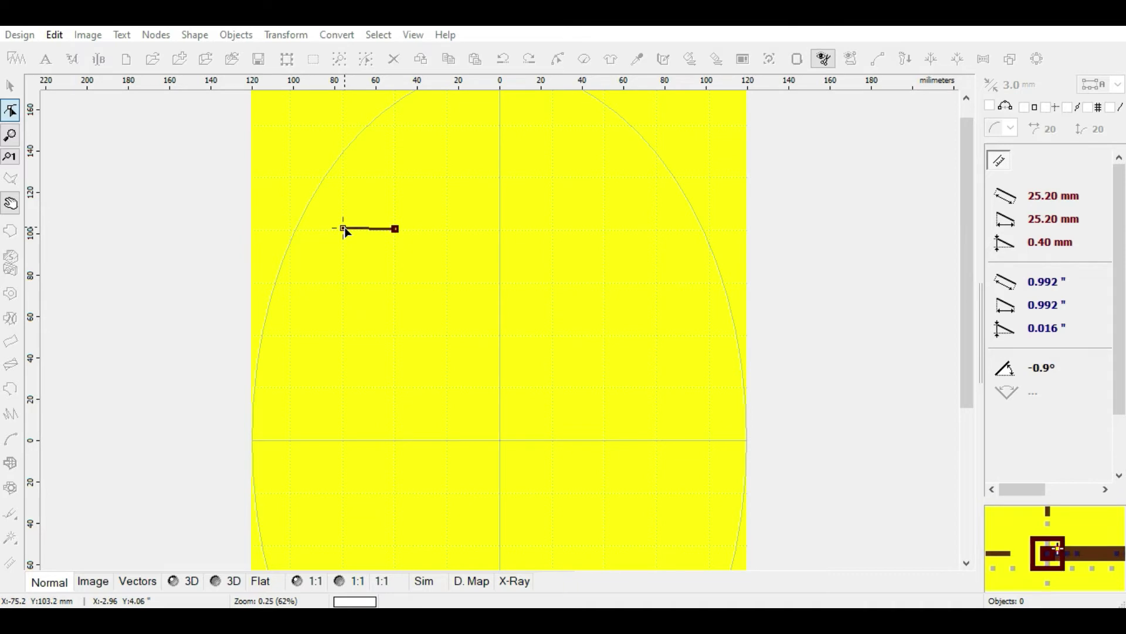
Align the measuring line's left end with the vertical grid line and close the measurement
drag(344, 229, 342, 229)
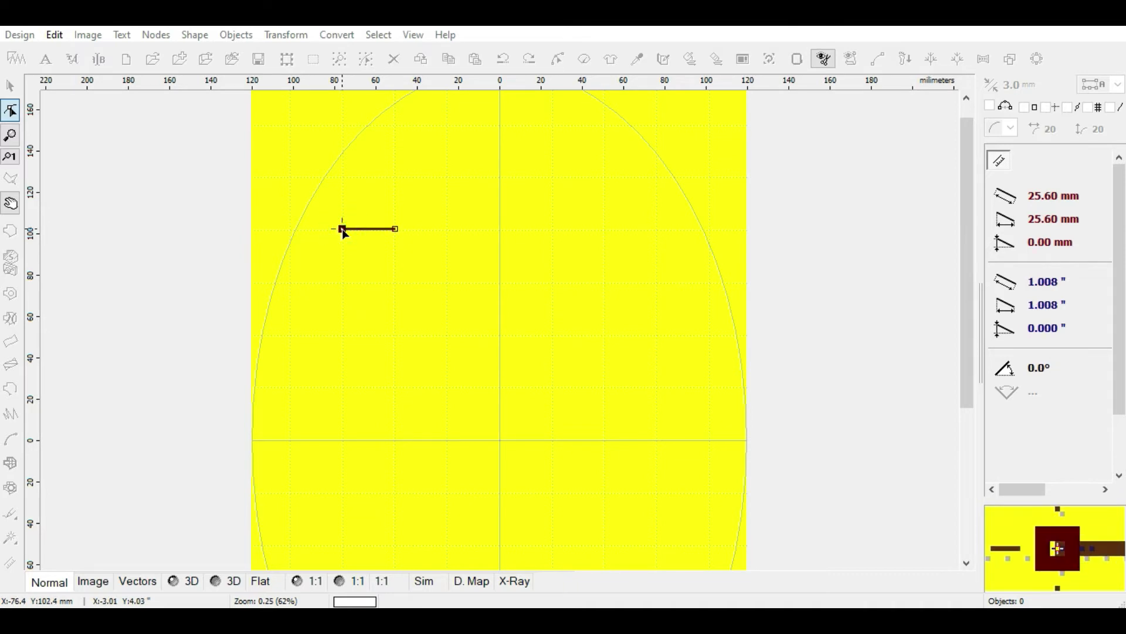
key(Escape)
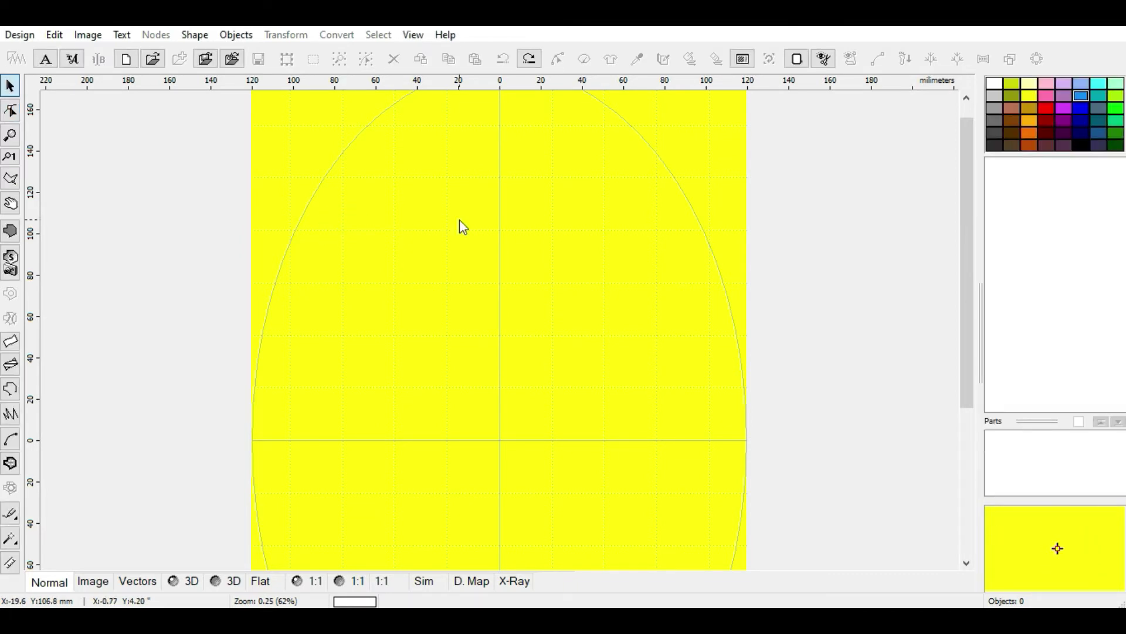
Set the grid subdivisions to 1 mm in the grid preferences and apply them
click(795, 63)
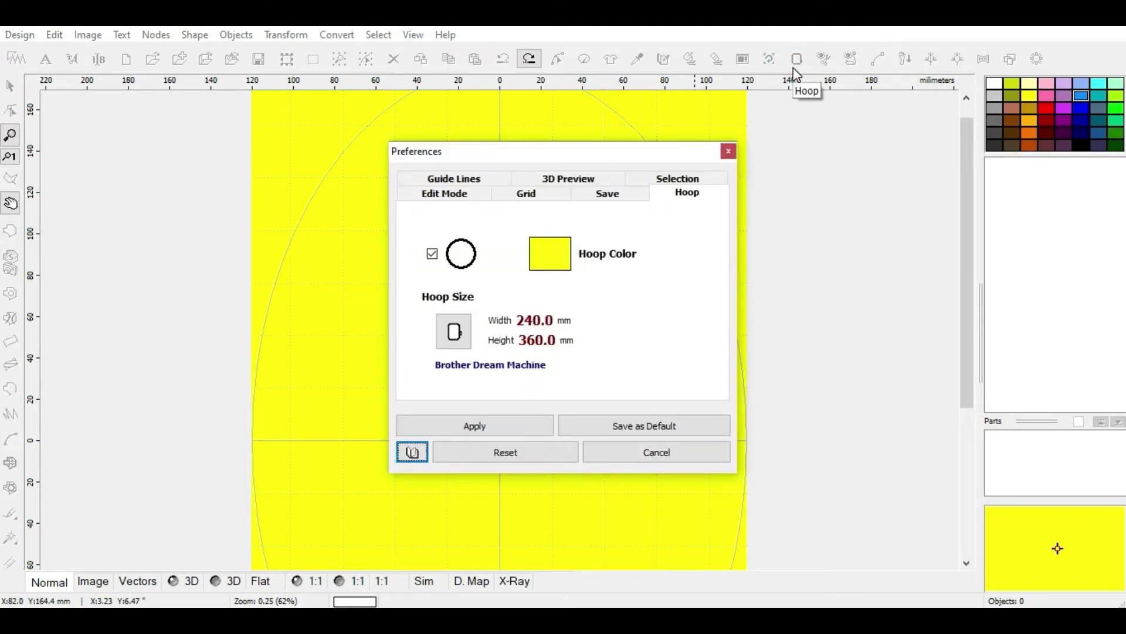
click(510, 197)
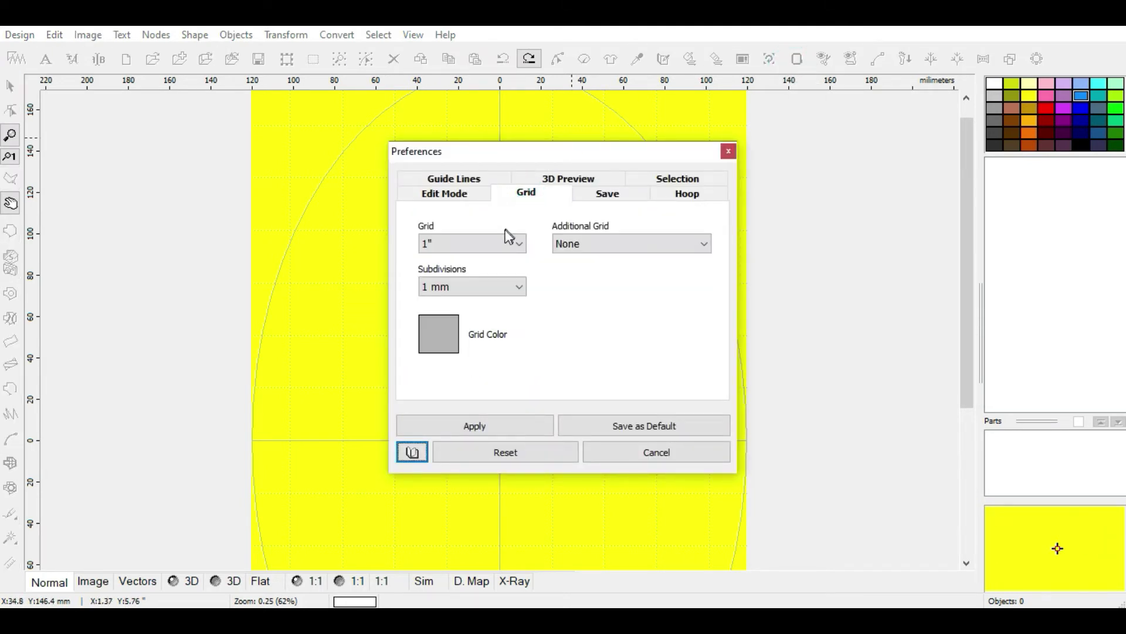
click(478, 286)
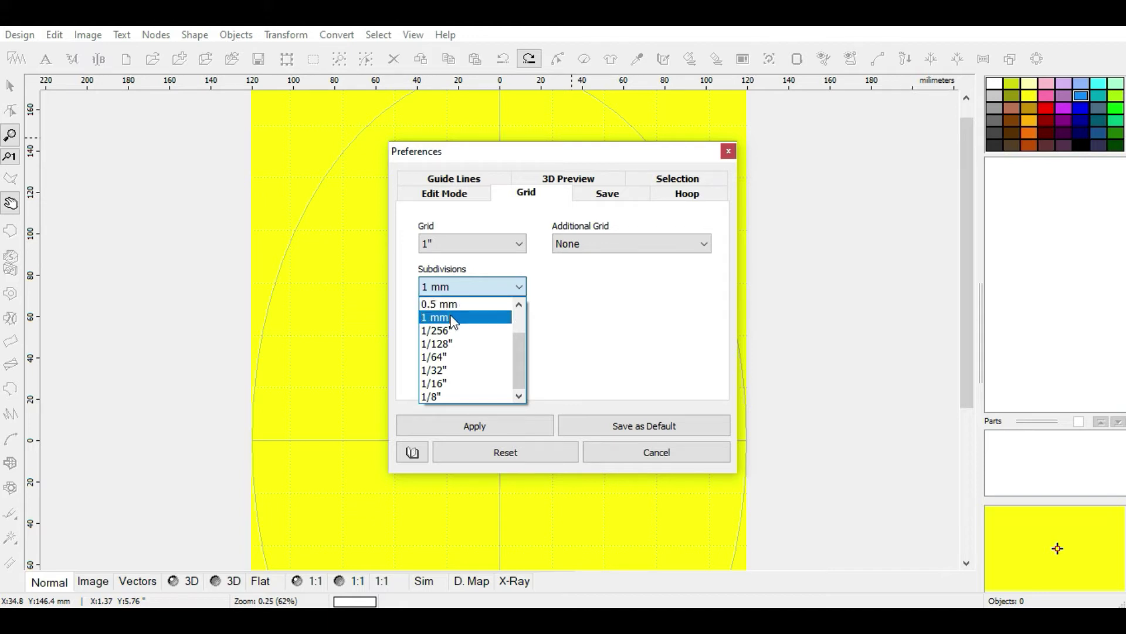
click(456, 317)
click(472, 424)
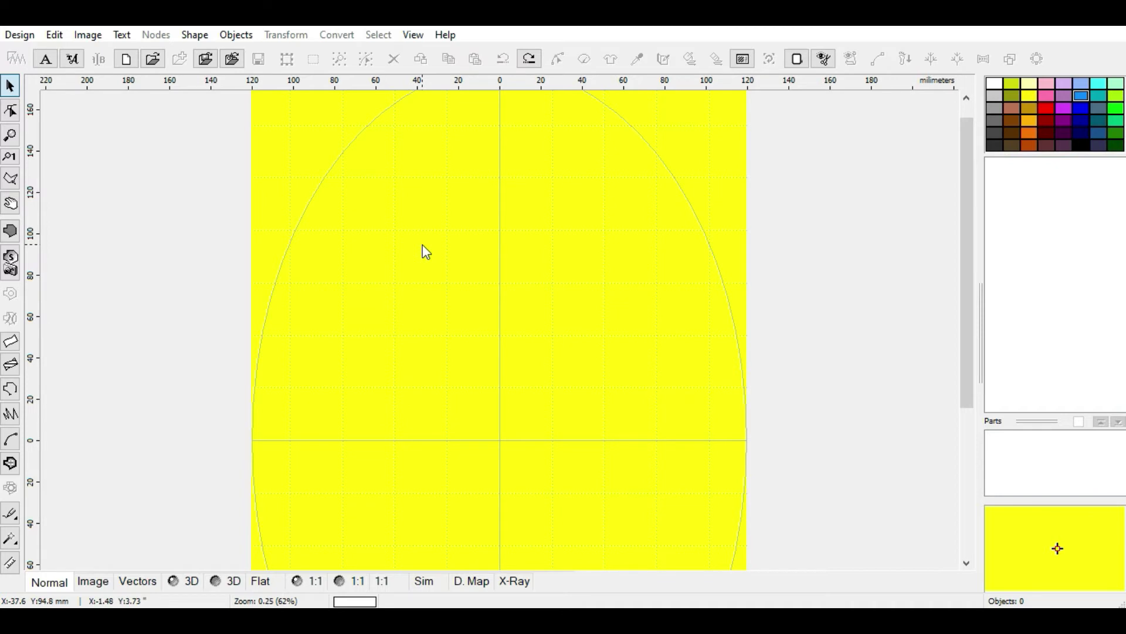
Measure the height of one subdivision square near the middle of the hoop with the Measuring Tool, then close the measurement
scroll(422, 245, up, 4)
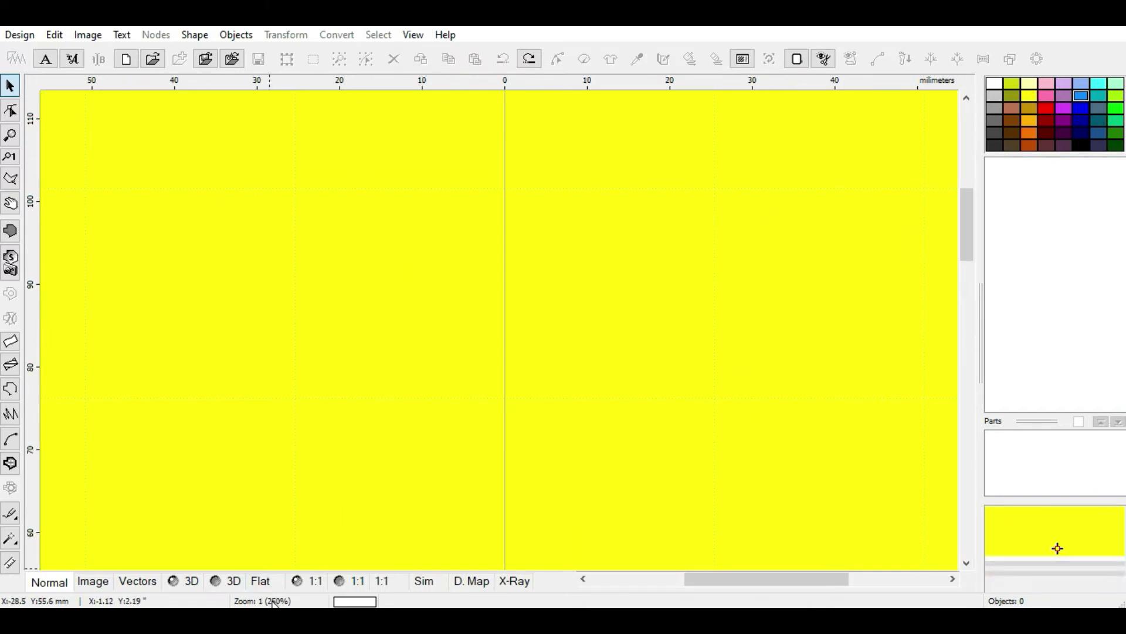
scroll(403, 322, up, 2)
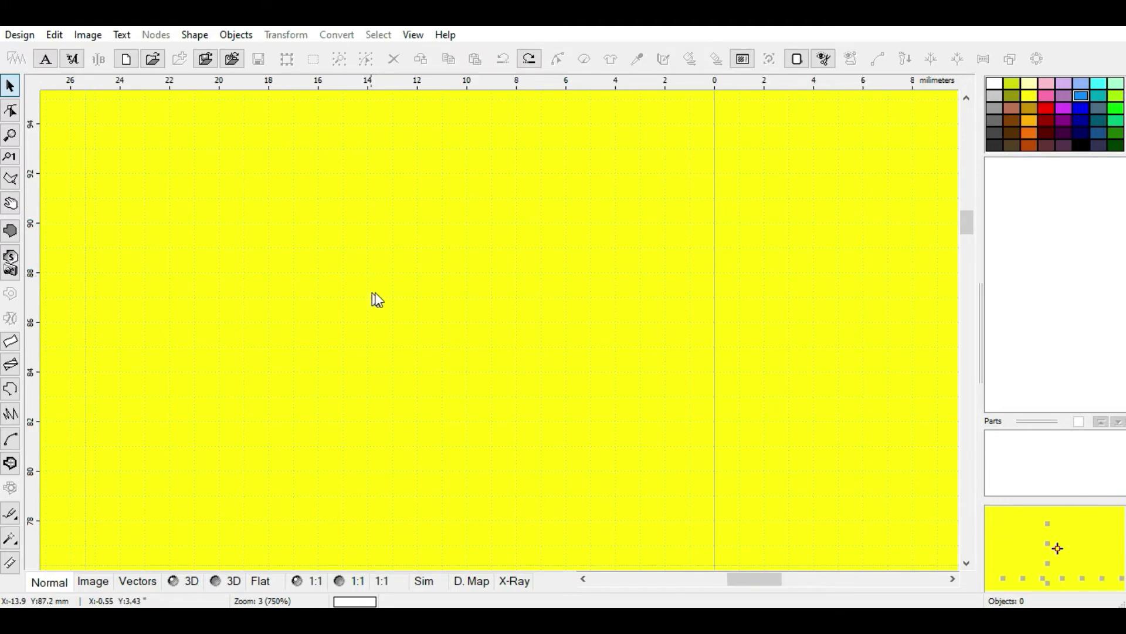
click(10, 562)
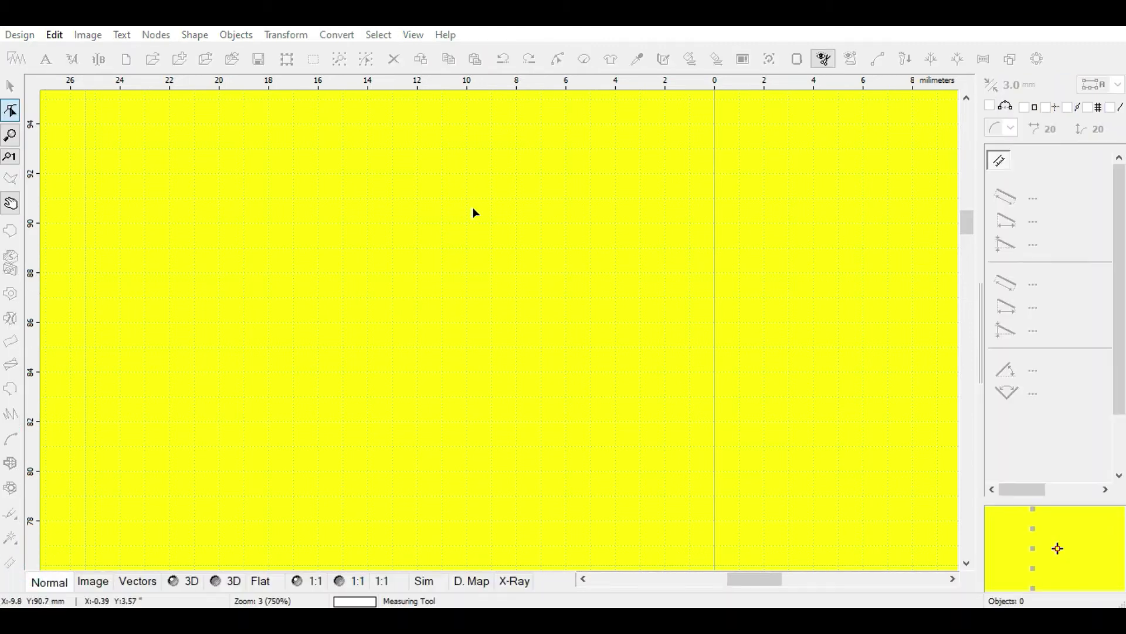
click(415, 222)
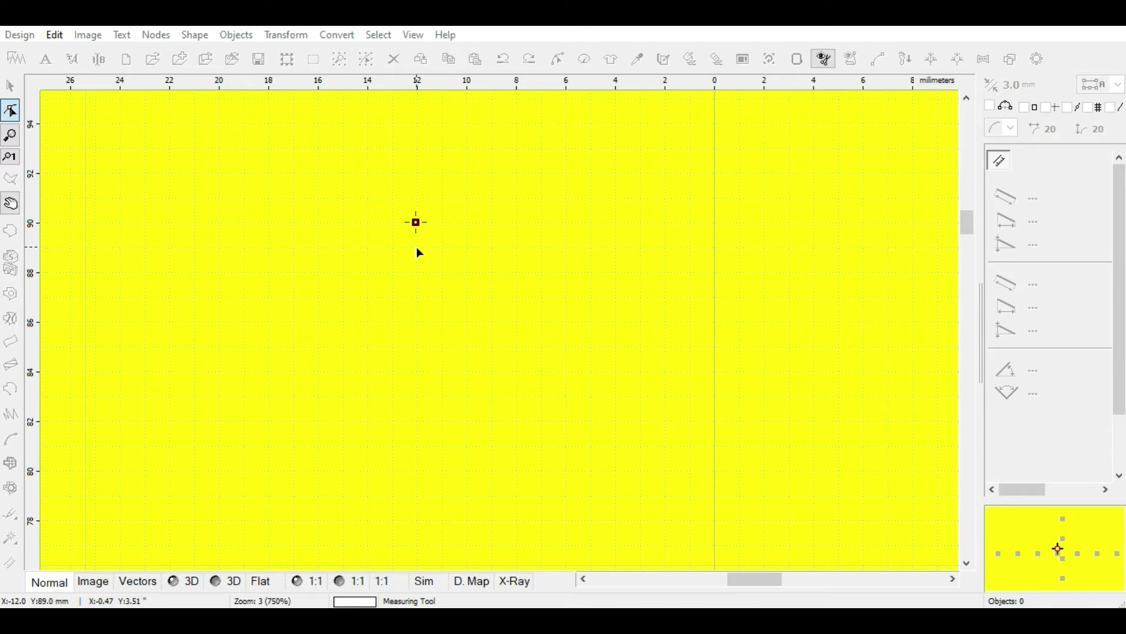
click(417, 247)
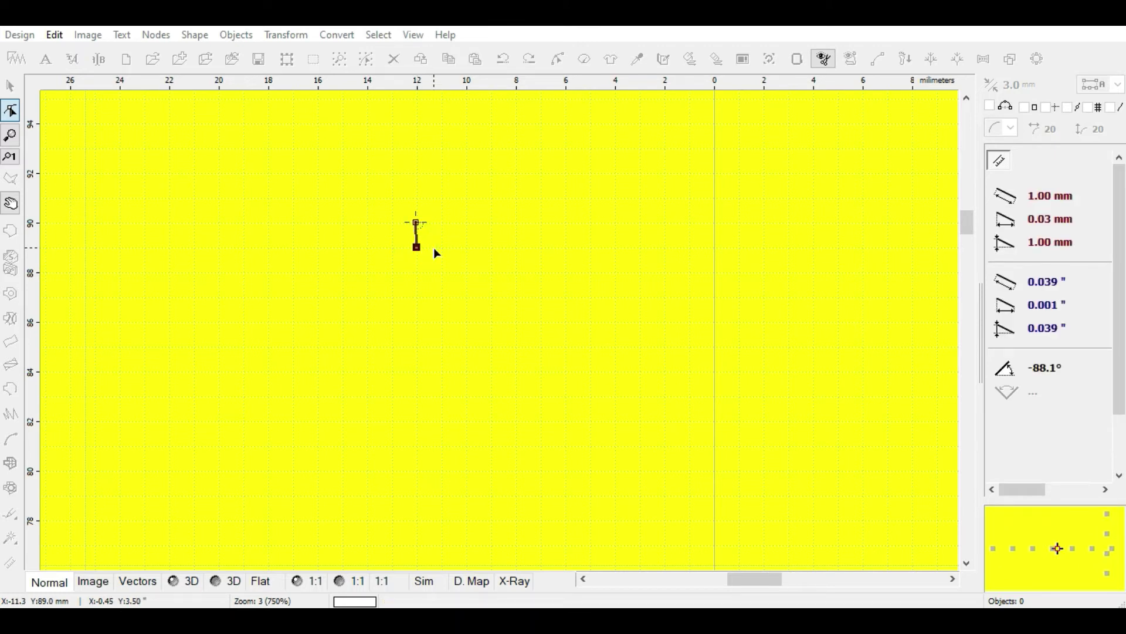
scroll(434, 247, down, 5)
key(Escape)
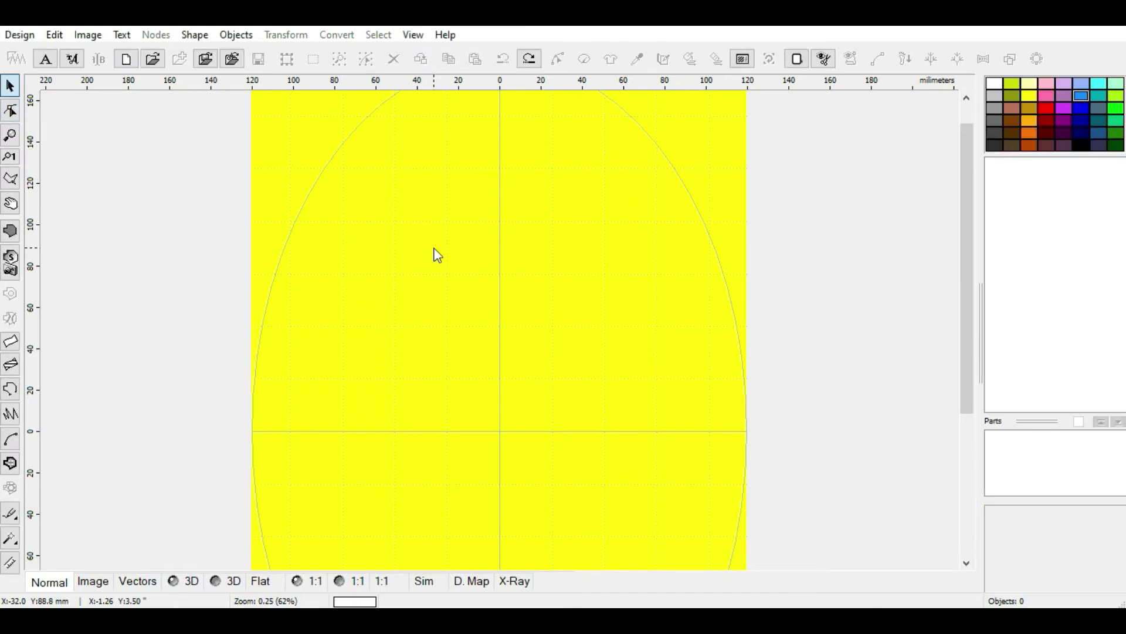
Set the grid color to black in the grid preferences and apply it
click(802, 59)
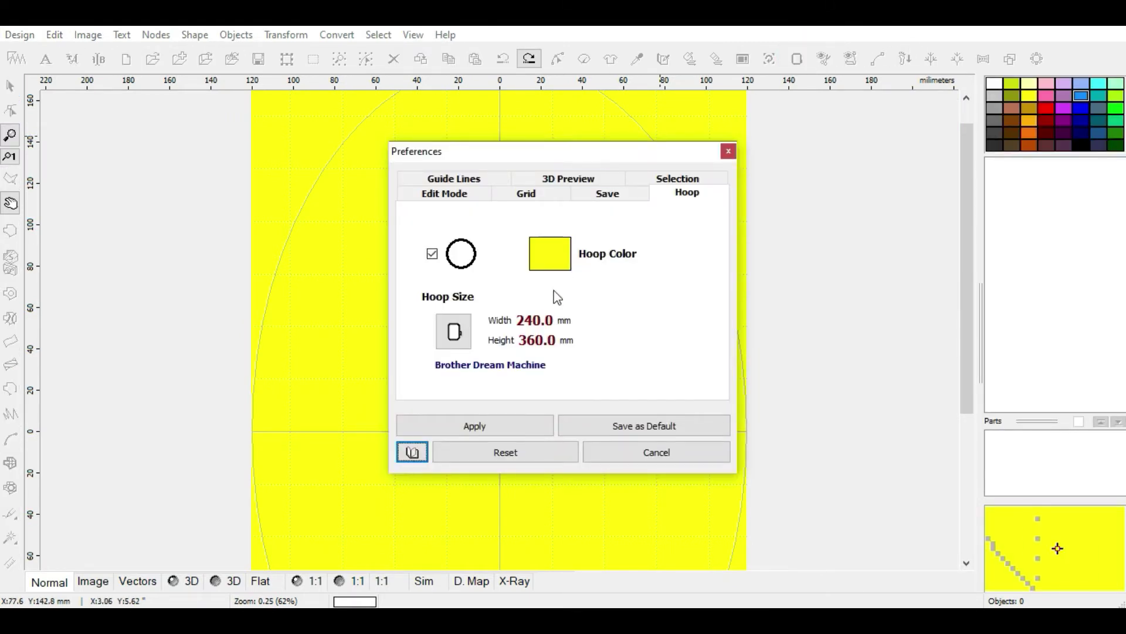
click(528, 197)
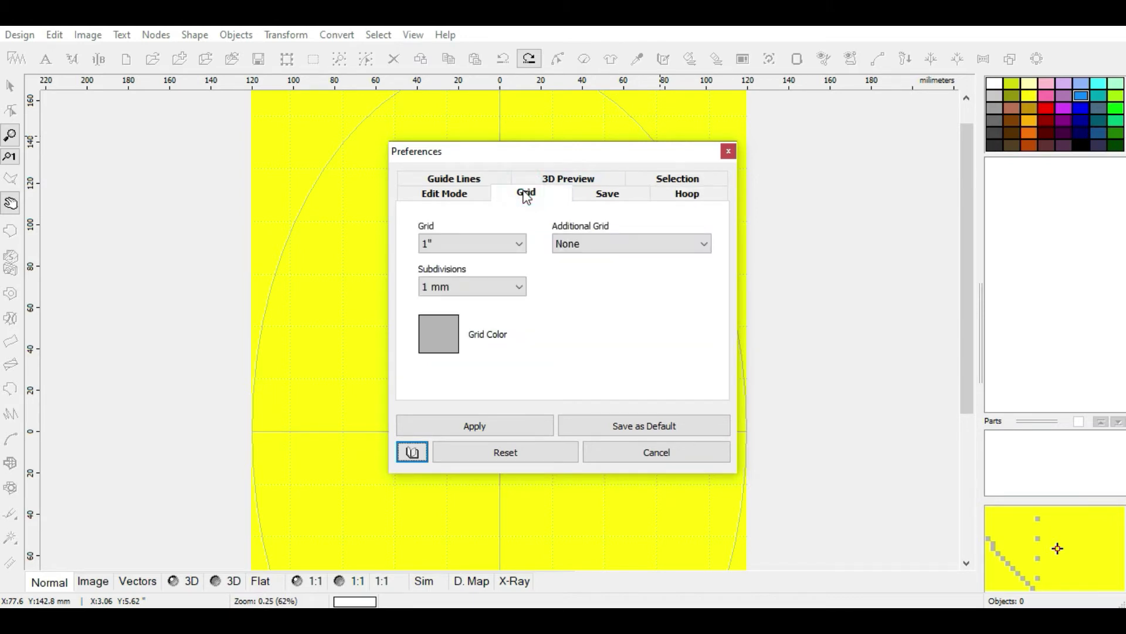
click(449, 333)
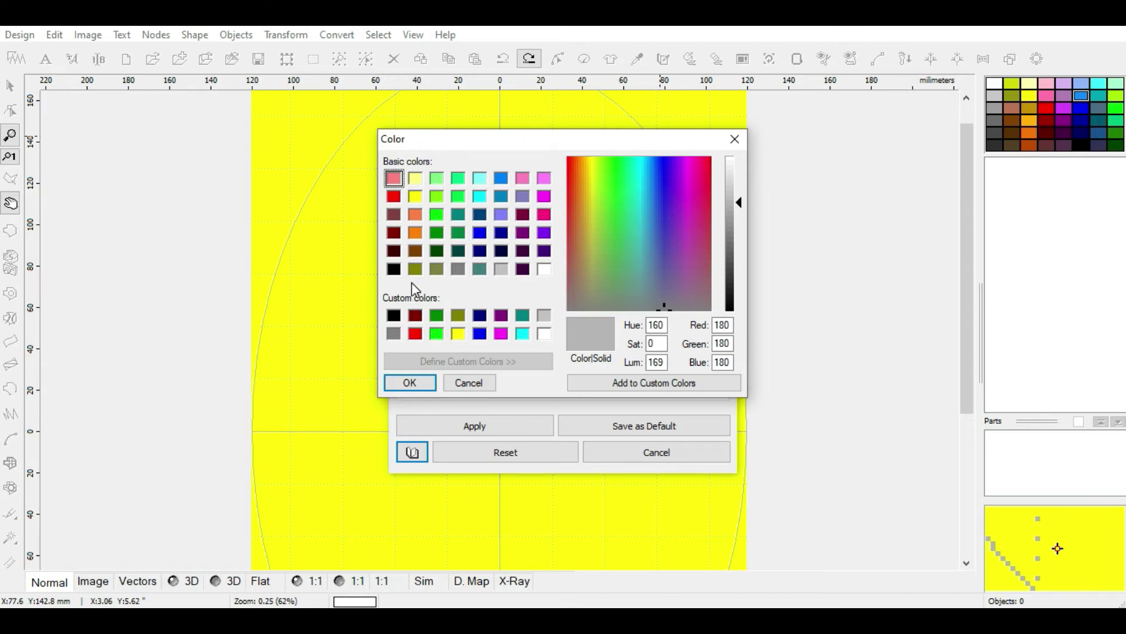
click(394, 268)
click(424, 383)
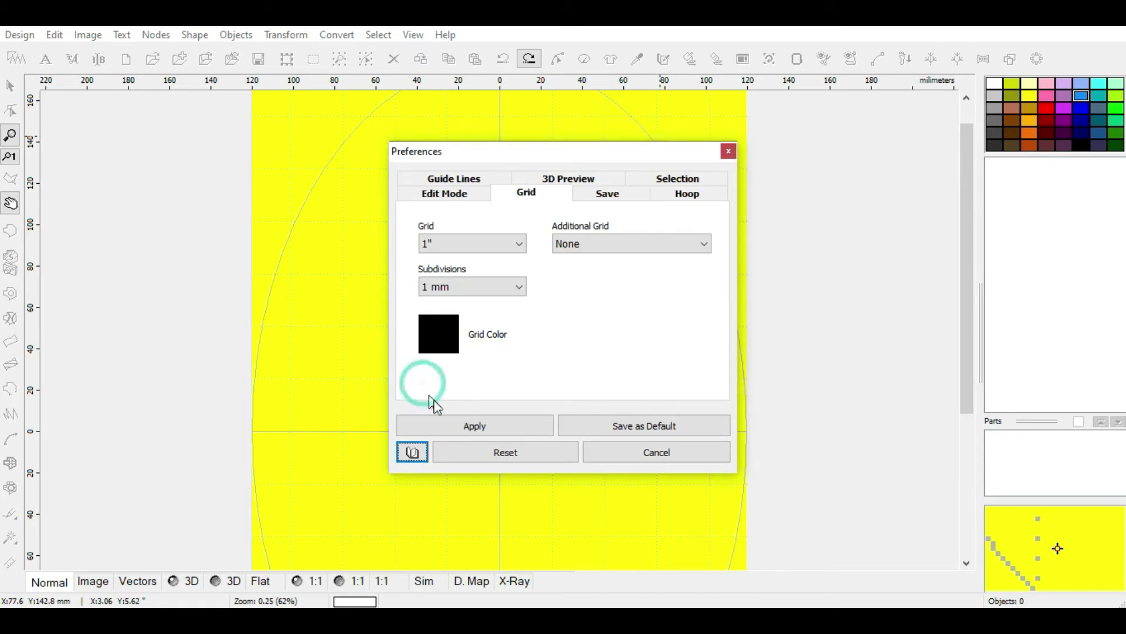
click(433, 343)
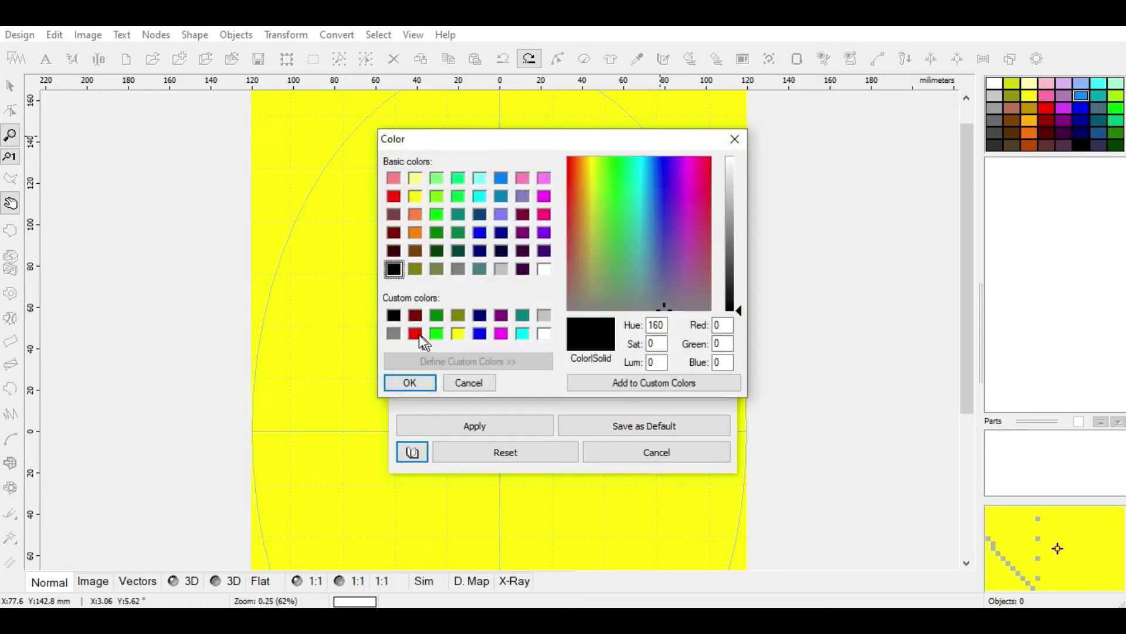
click(397, 271)
click(405, 382)
click(446, 425)
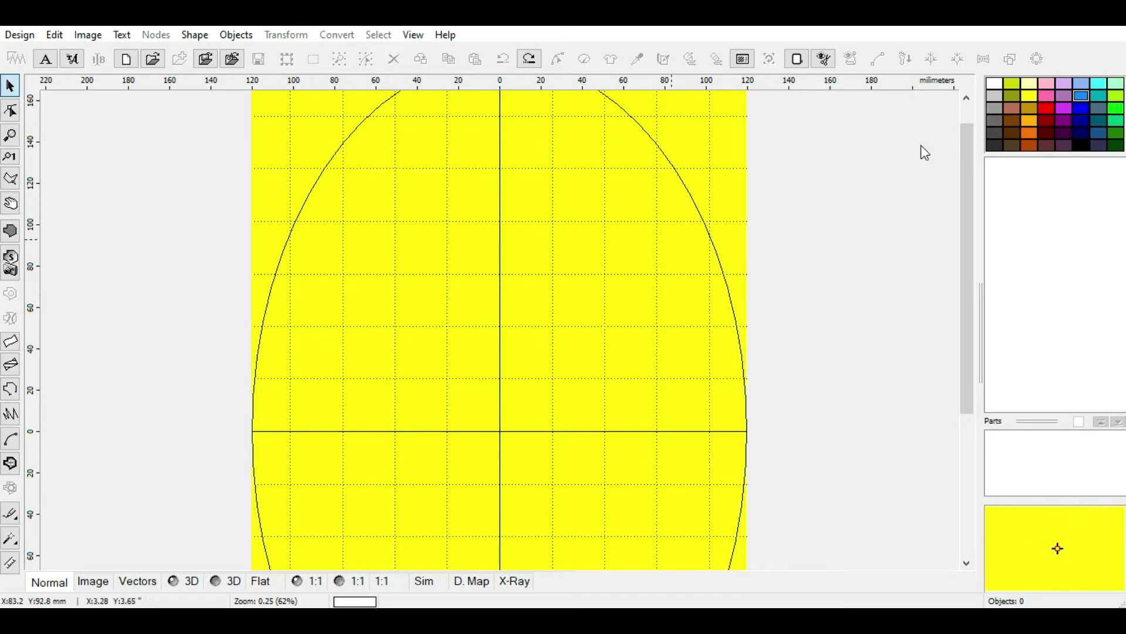
Set the additional grid to Radial in the grid preferences and apply it
click(800, 60)
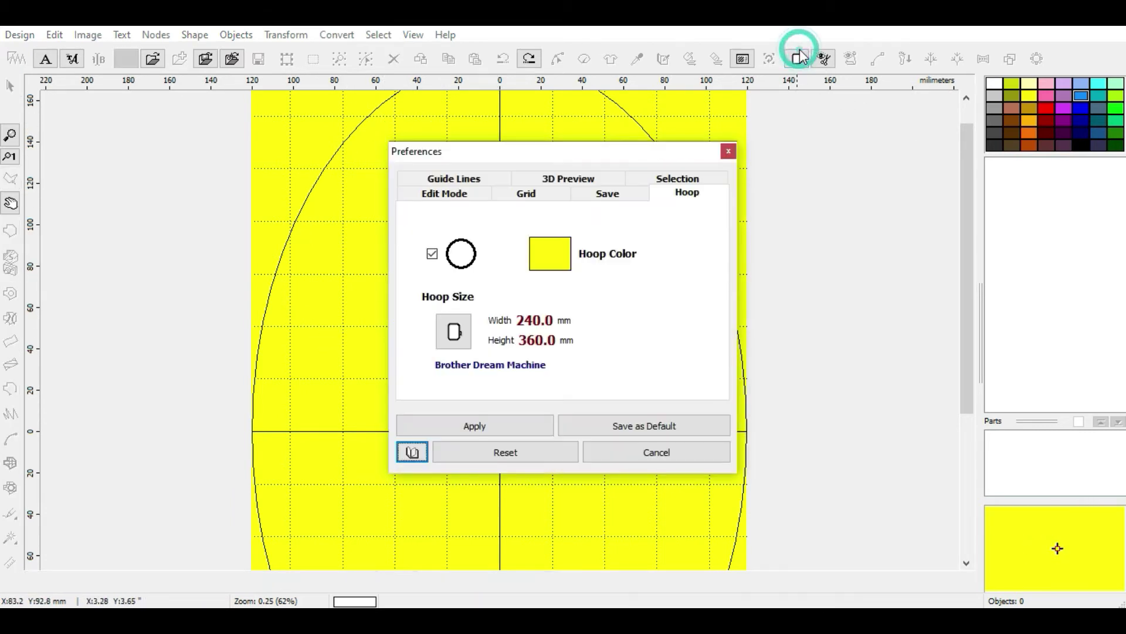
click(551, 200)
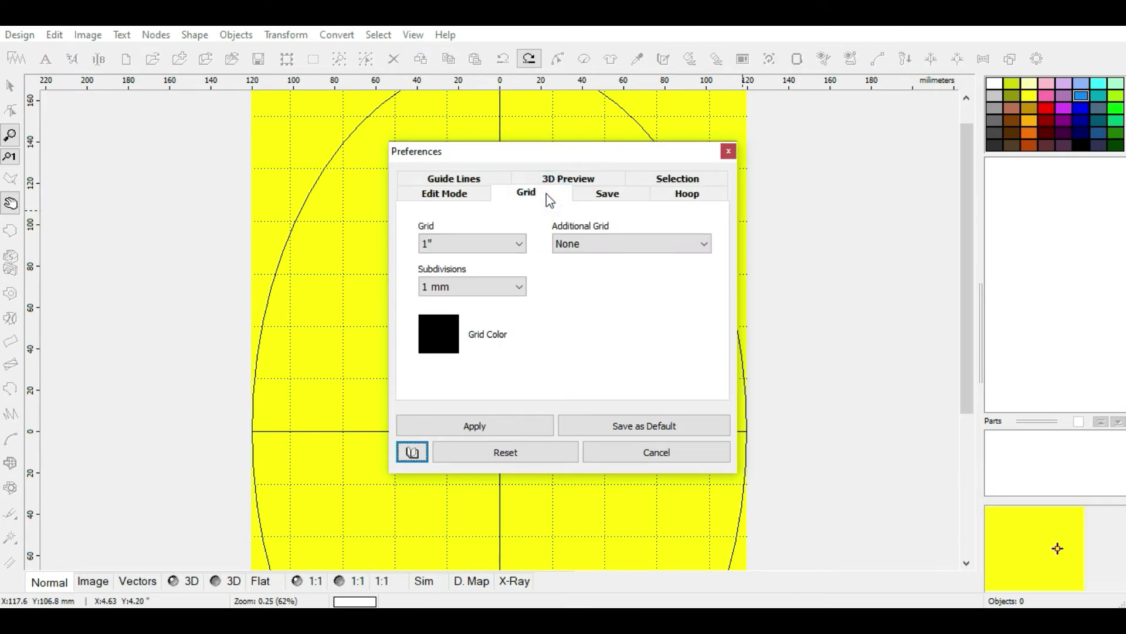
click(592, 248)
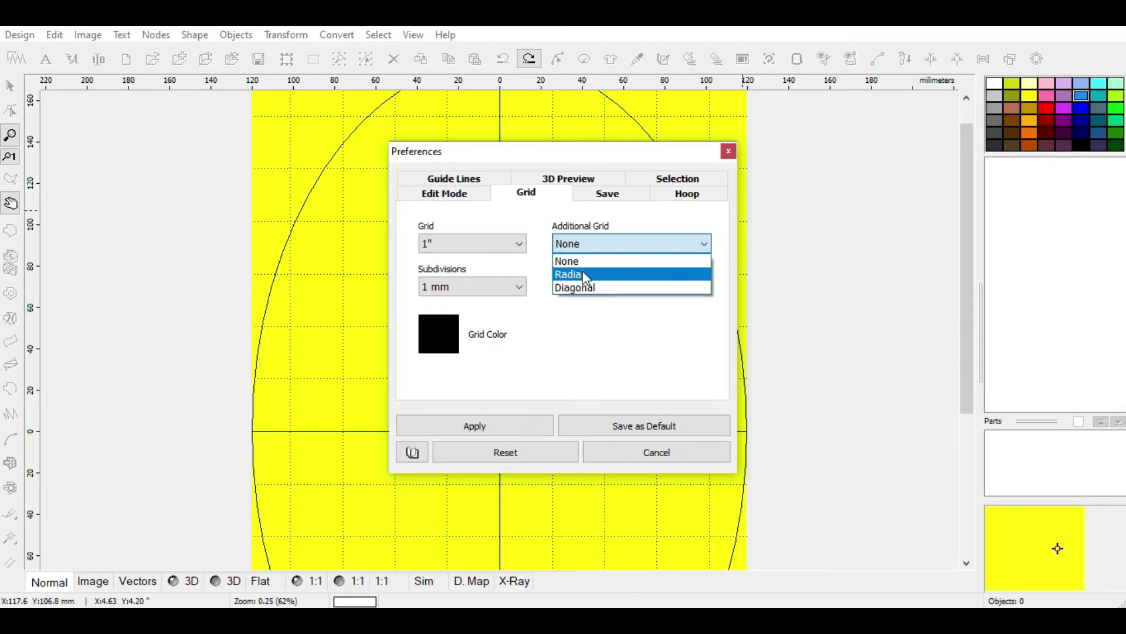
click(581, 242)
click(581, 241)
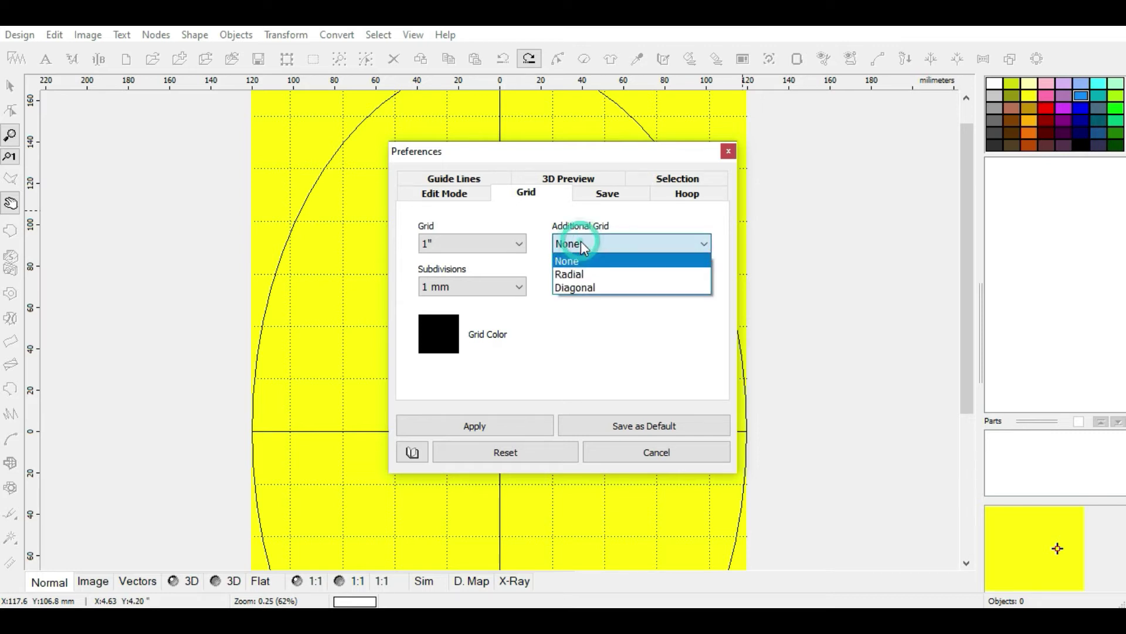
click(581, 272)
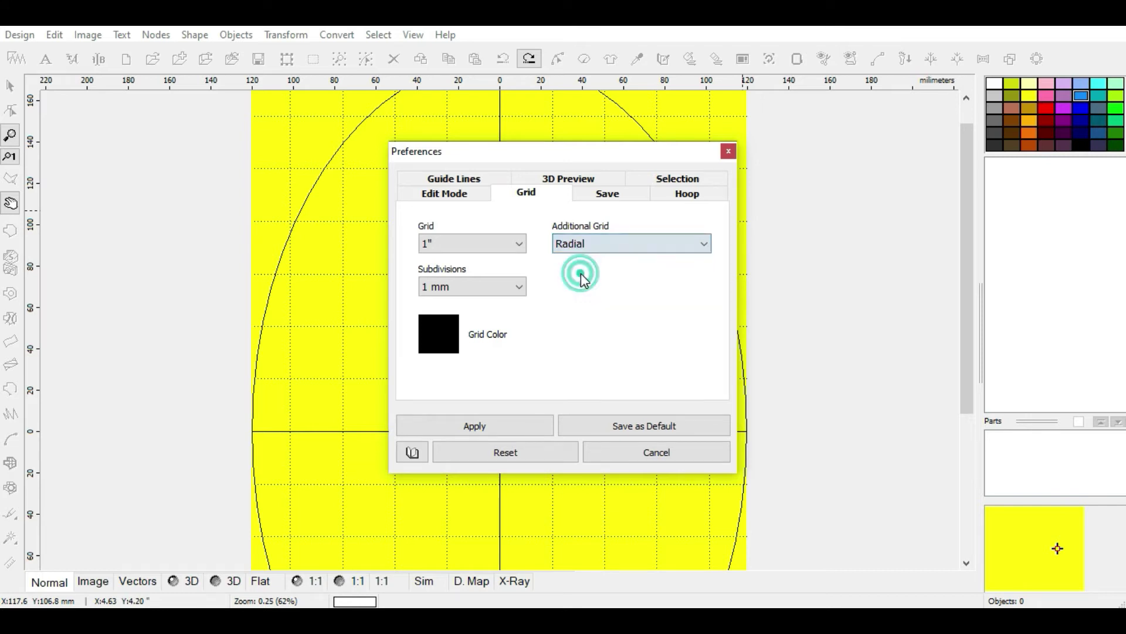
click(478, 420)
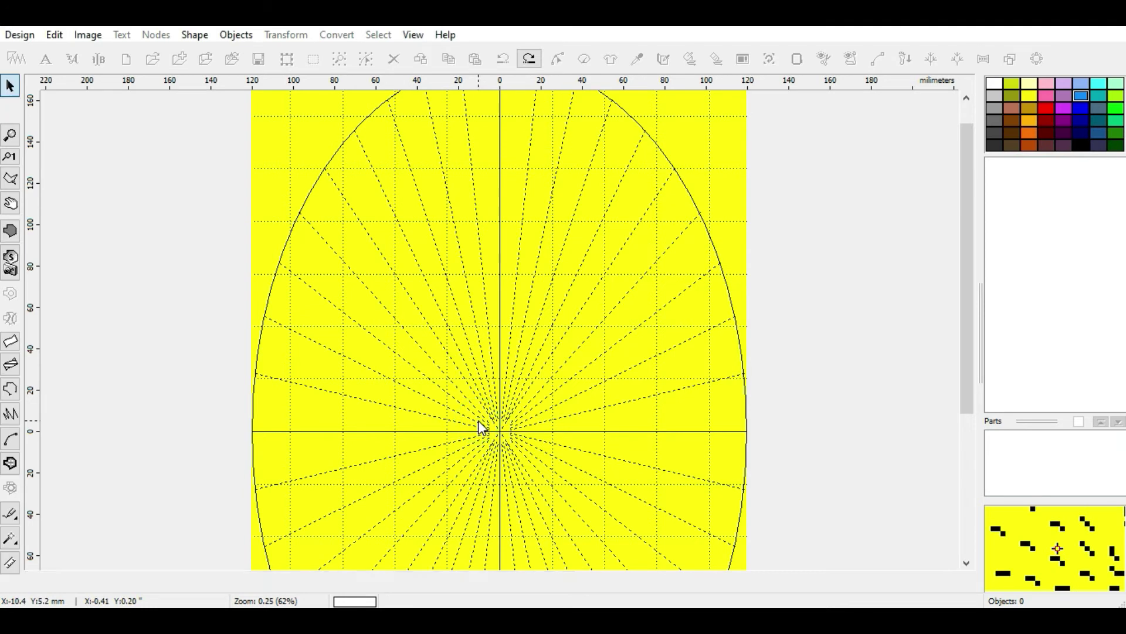
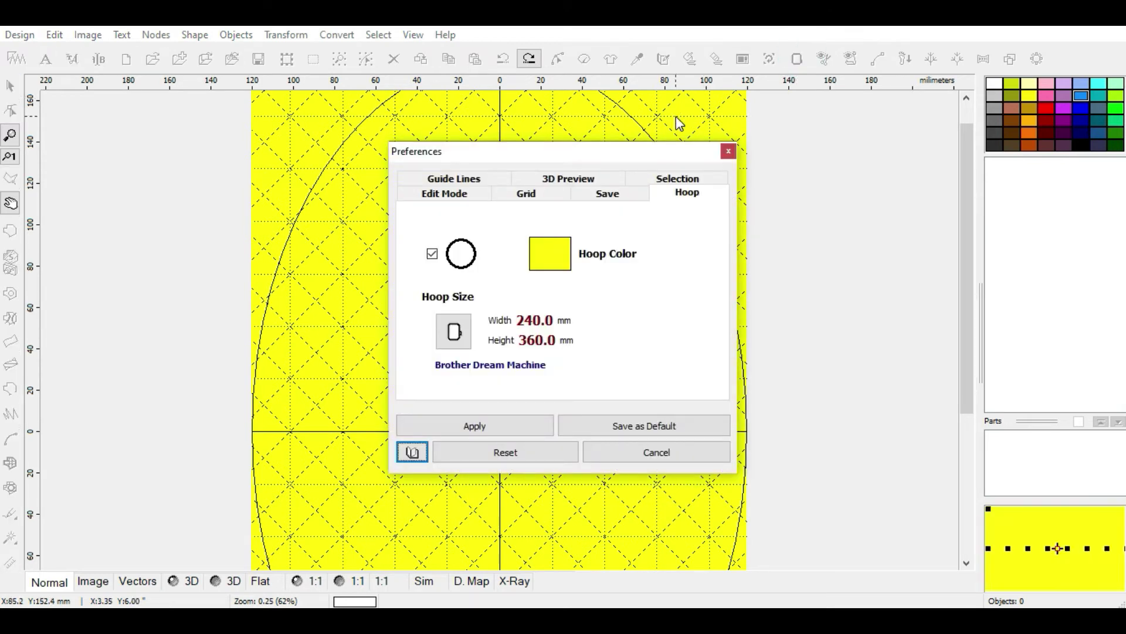
Review the Edit Mode preferences for parameters, contrast, edges and nodes, and apply them
click(444, 195)
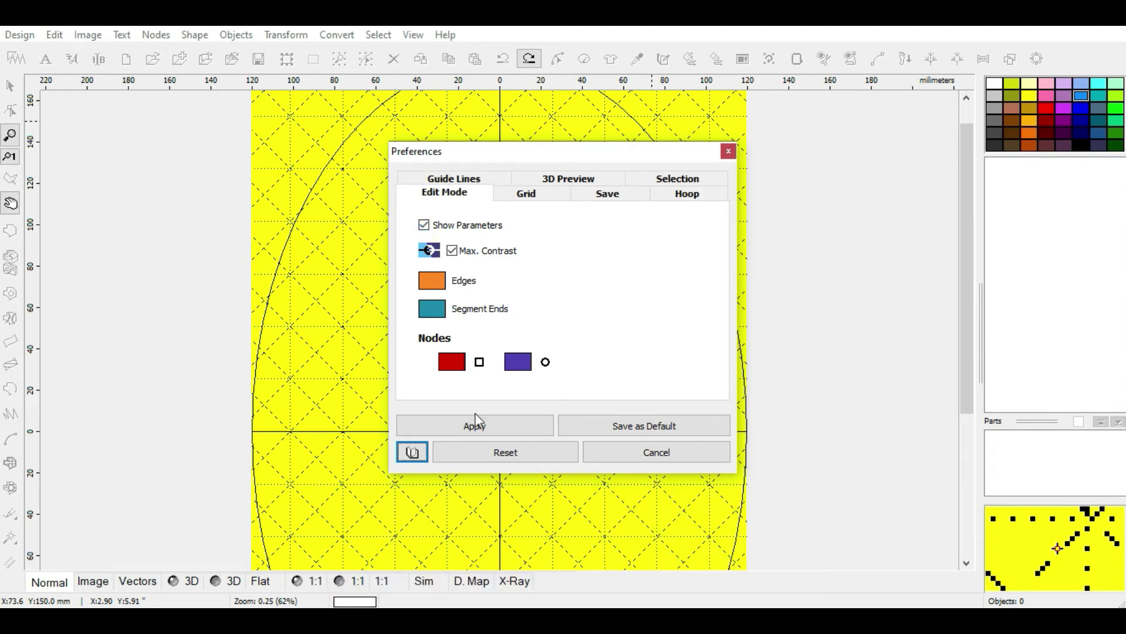
click(478, 434)
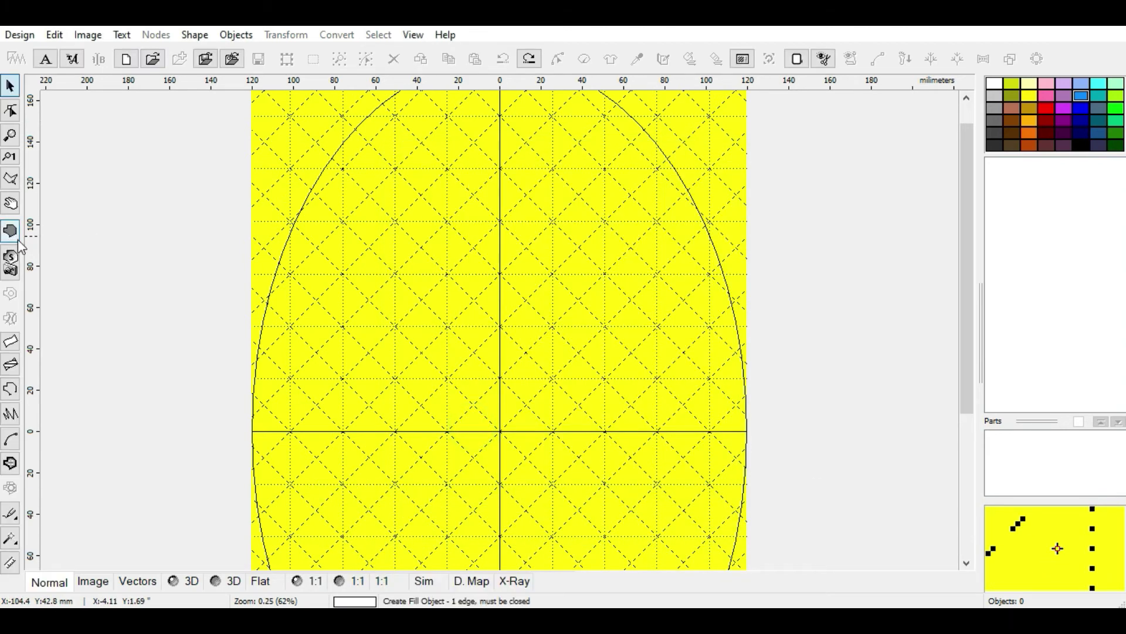
Draw a closed four-sided fill object about 89 by 59 mm in the upper part of the hoop
click(12, 231)
click(373, 201)
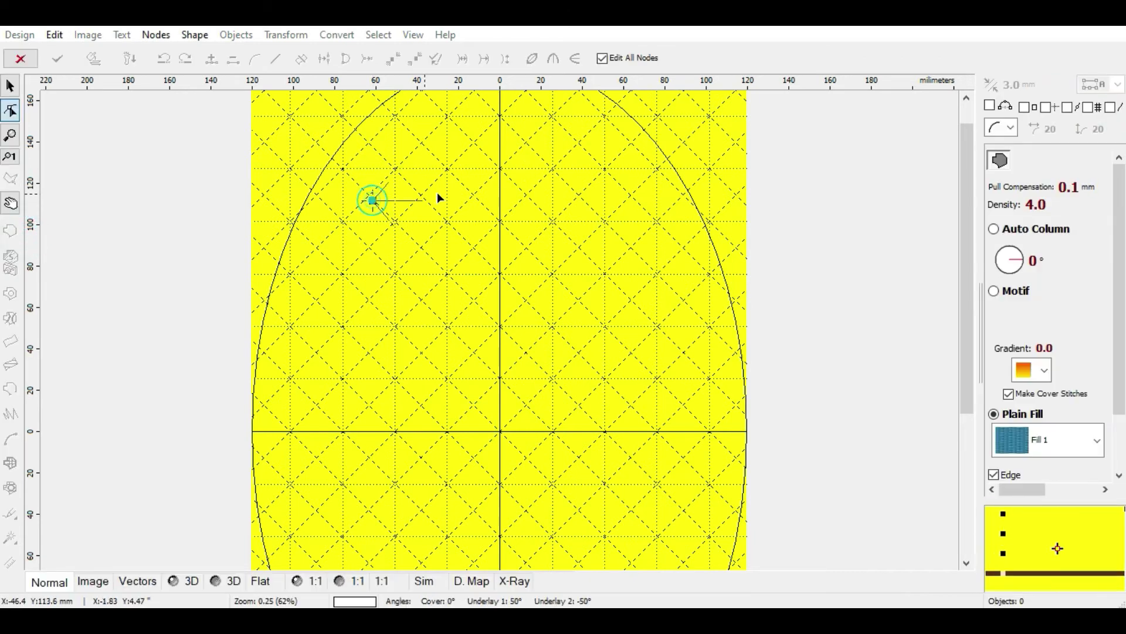
click(550, 198)
click(556, 303)
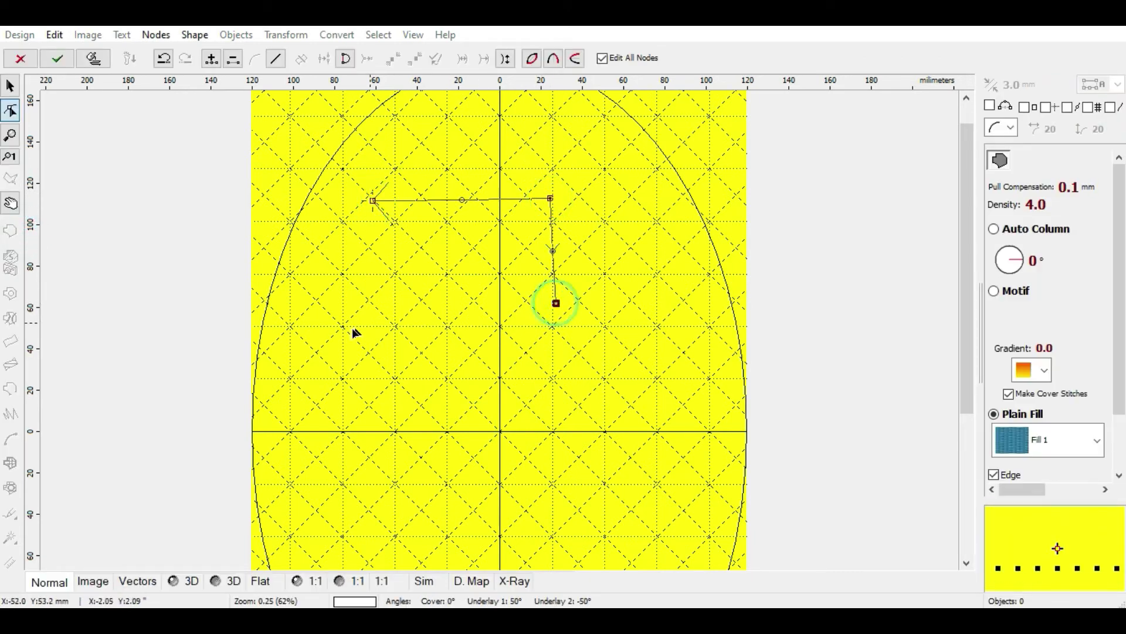
click(376, 320)
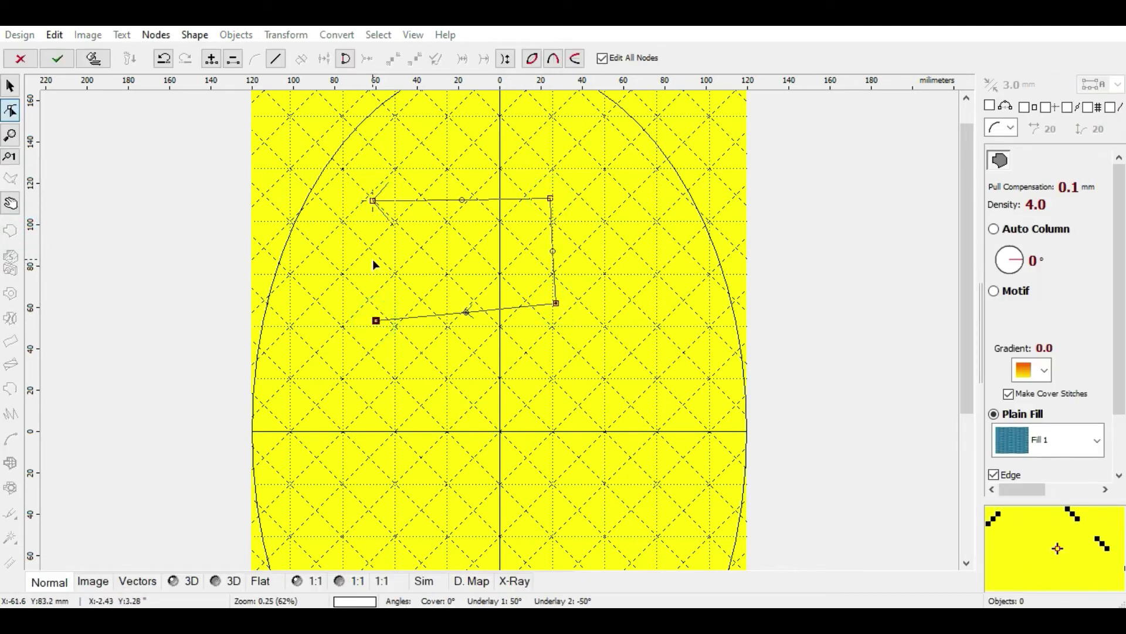
key(Return)
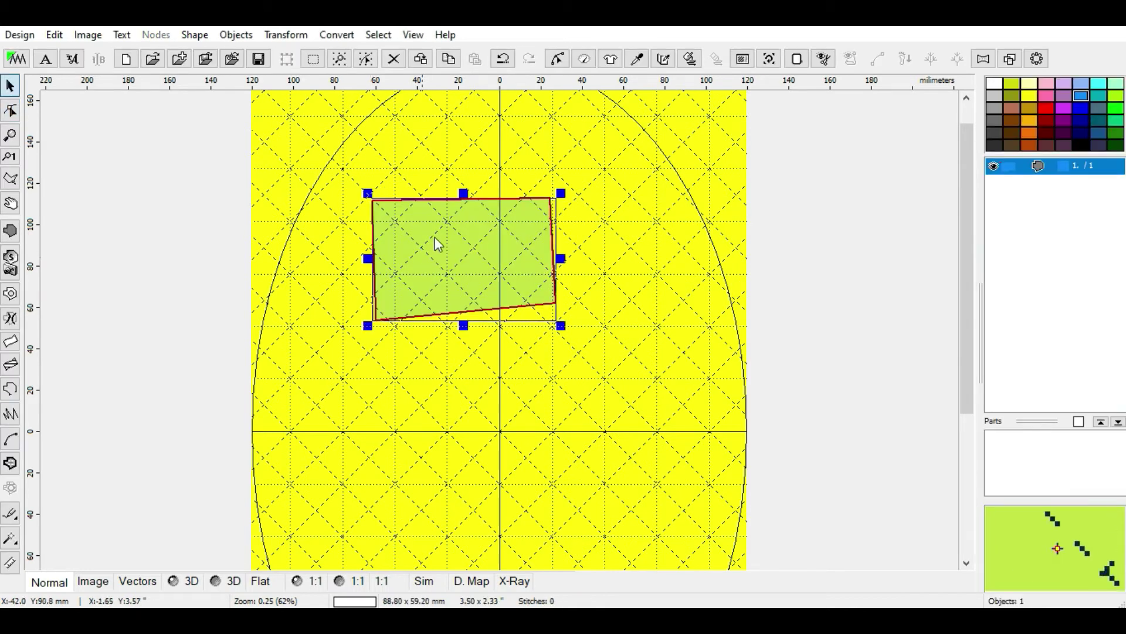
Edit the fill object's nodes, curving its upper edge upward and its lower edge downward
right_click(461, 244)
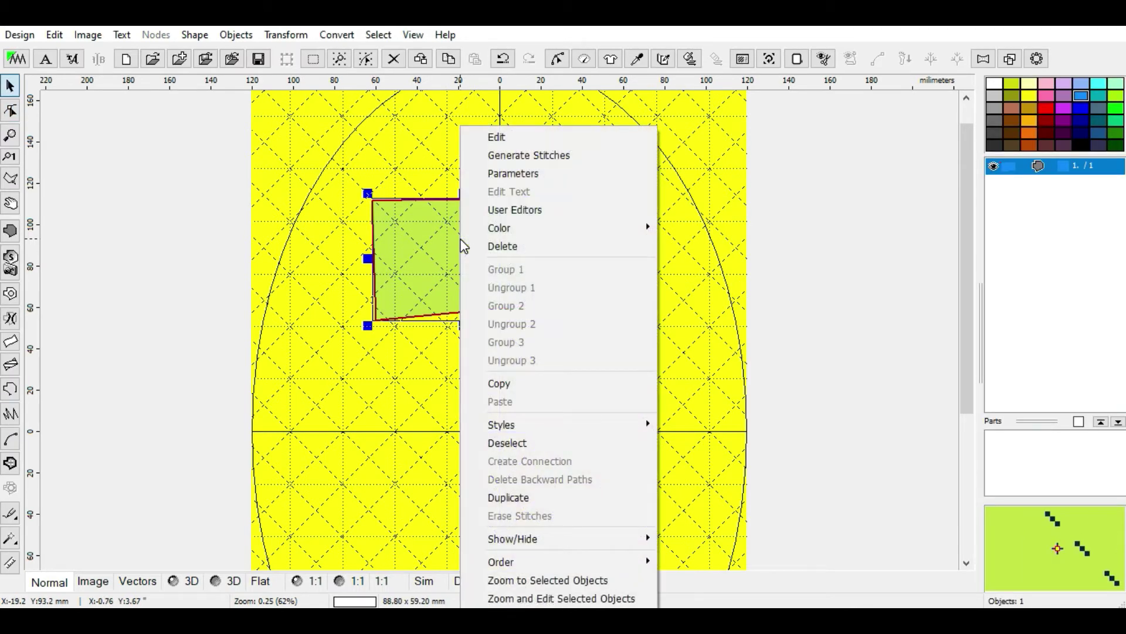
click(492, 144)
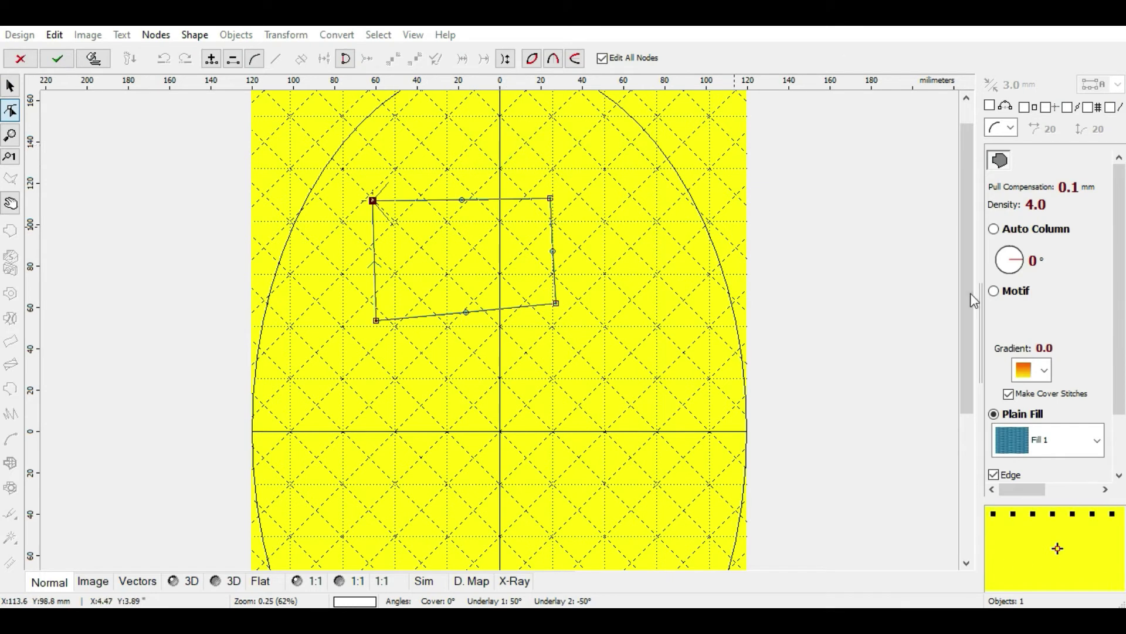
drag(463, 200, 459, 155)
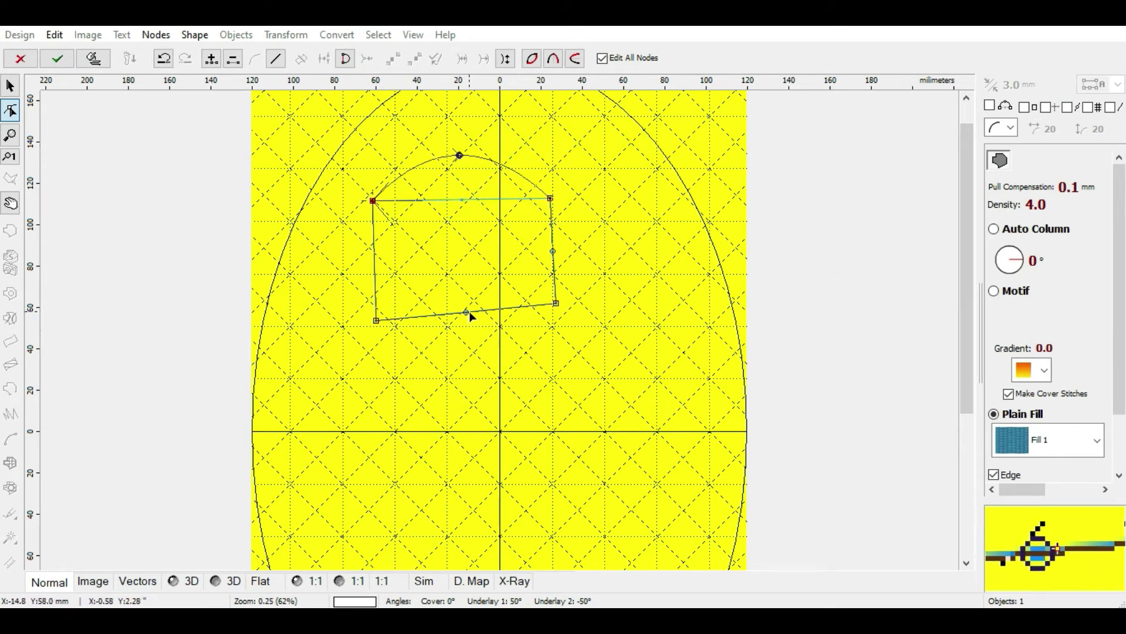
drag(467, 311, 469, 365)
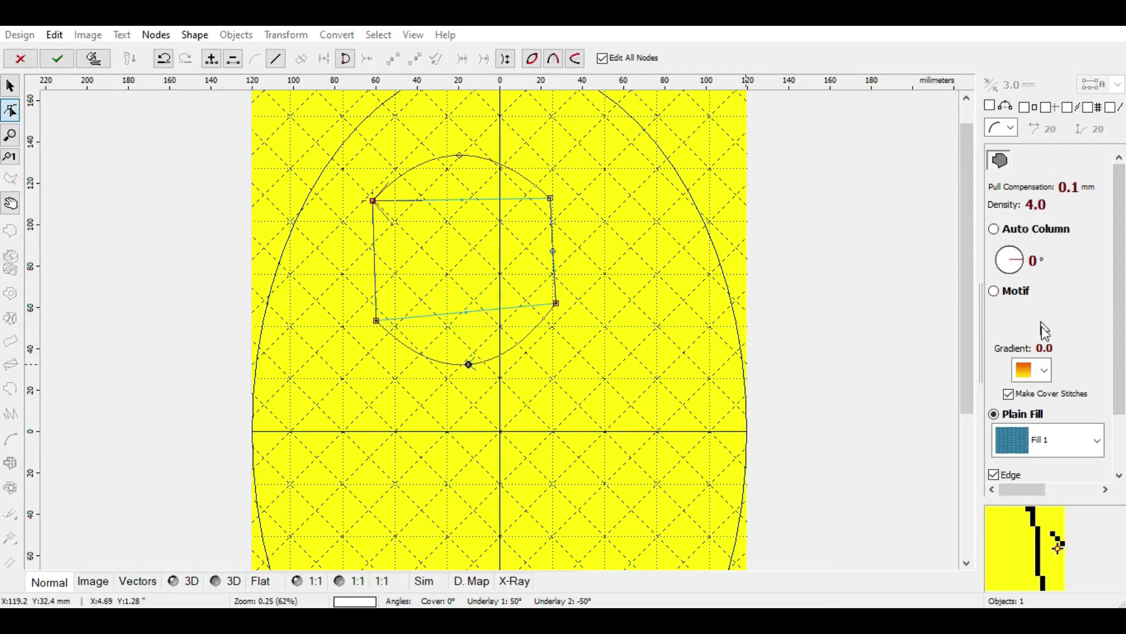
Leave node editing without keeping the curved edges, and turn off Show Parameters in the Edit Mode preferences
scroll(1111, 343, down, 2)
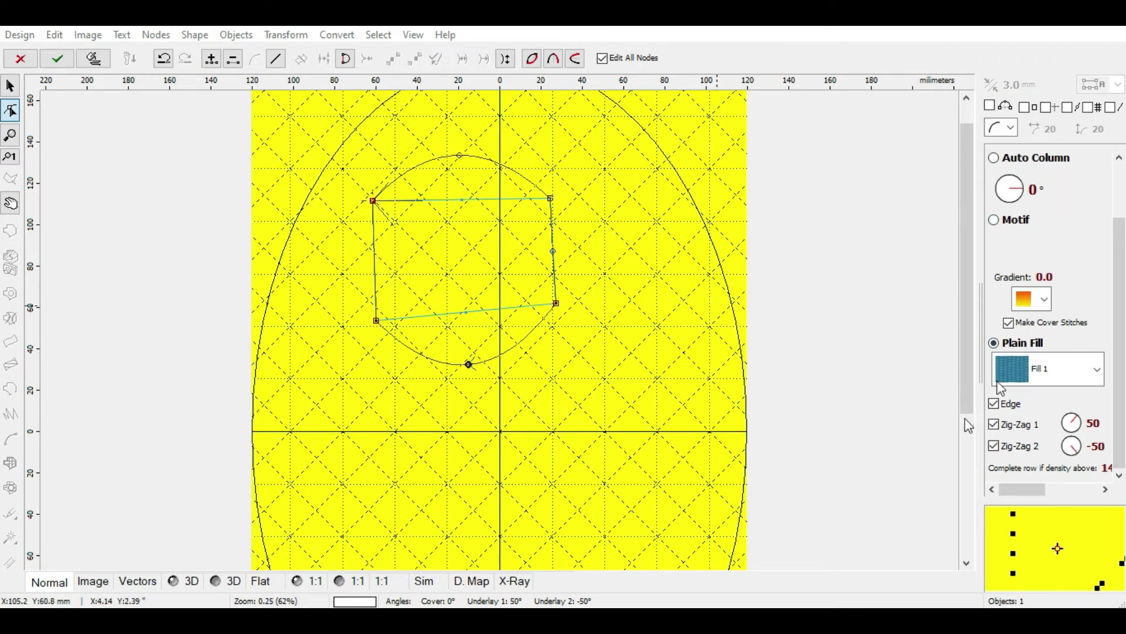
key(Return)
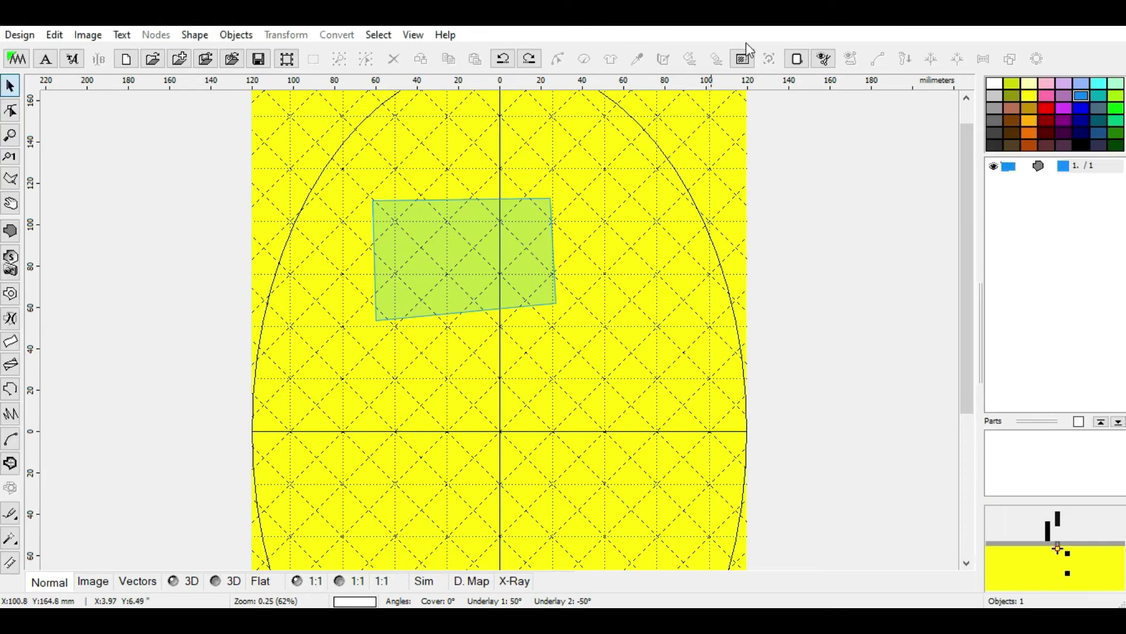
click(790, 63)
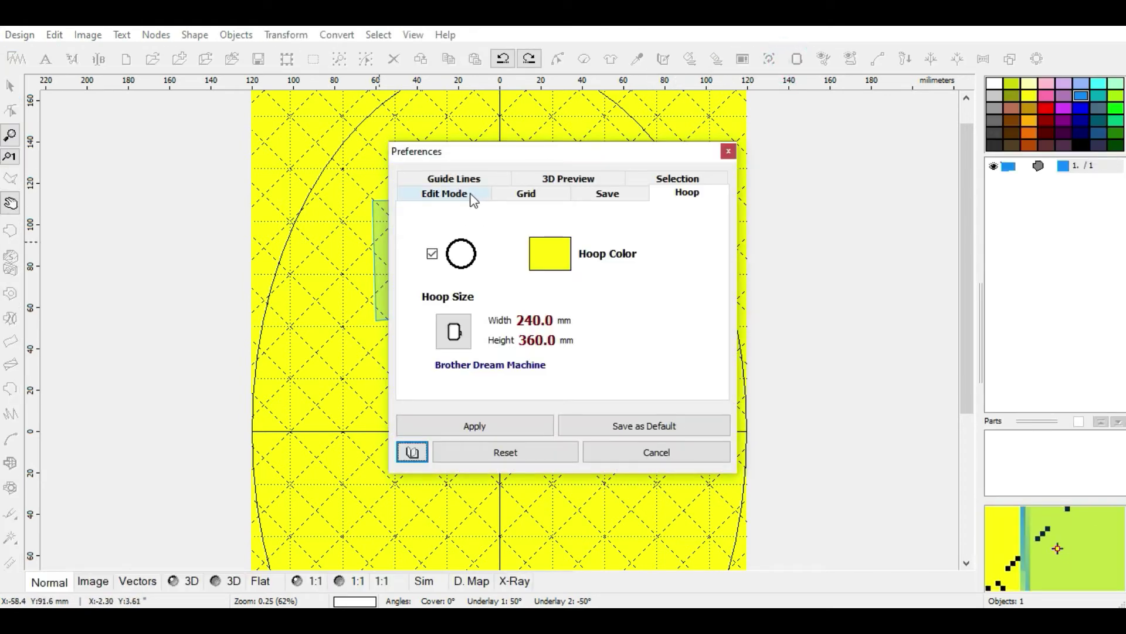
click(474, 195)
click(423, 224)
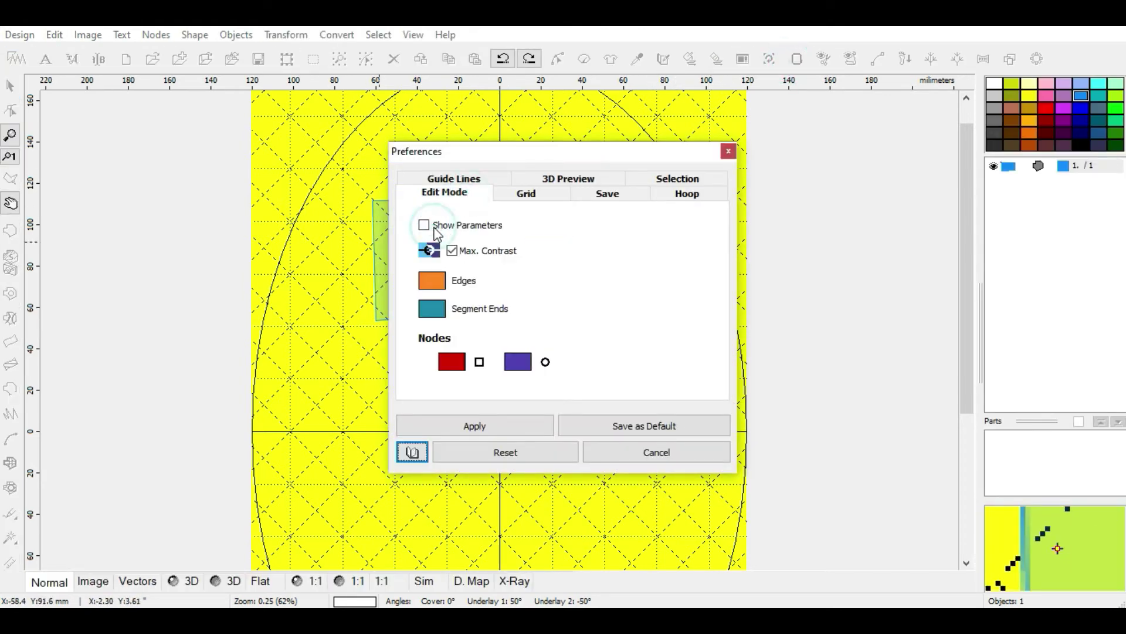
click(474, 425)
Open the fill object for node editing to check the workspace with Show Parameters off, and leave it
click(440, 241)
right_click(441, 242)
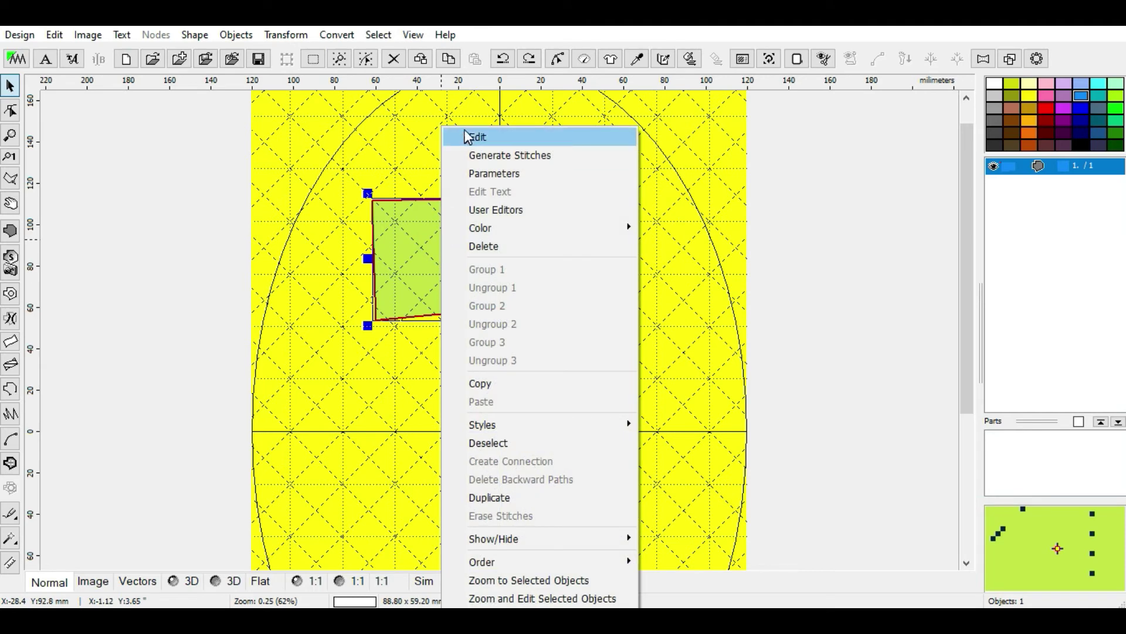
click(473, 137)
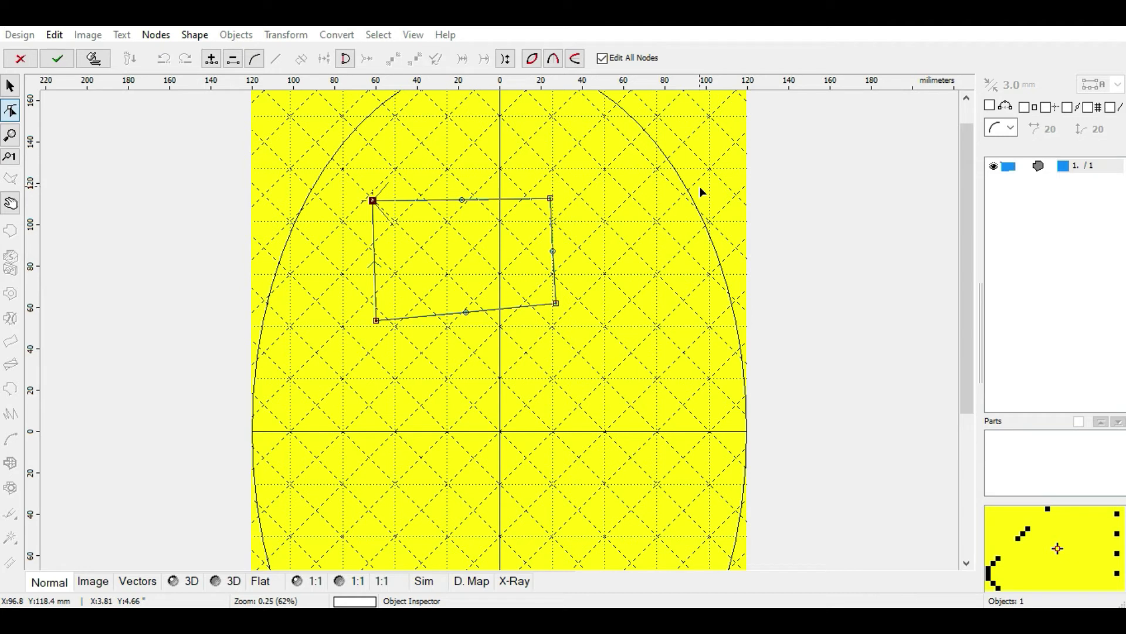
key(Return)
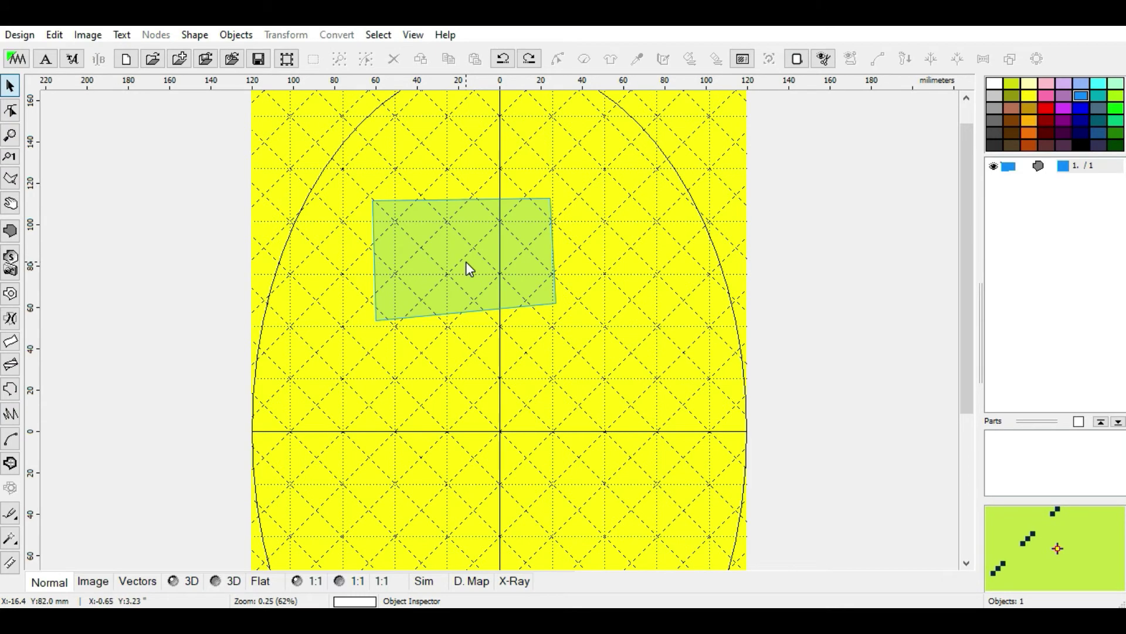
Review the fill object's parameters in their separate dialog and close it without changes
click(466, 261)
right_click(466, 260)
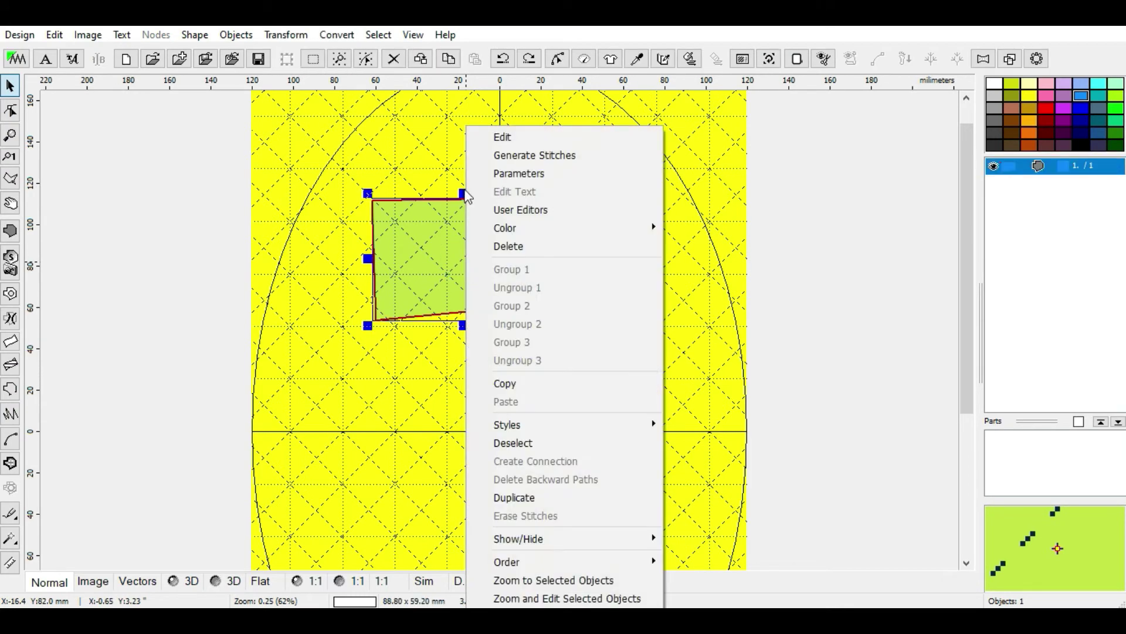
click(519, 174)
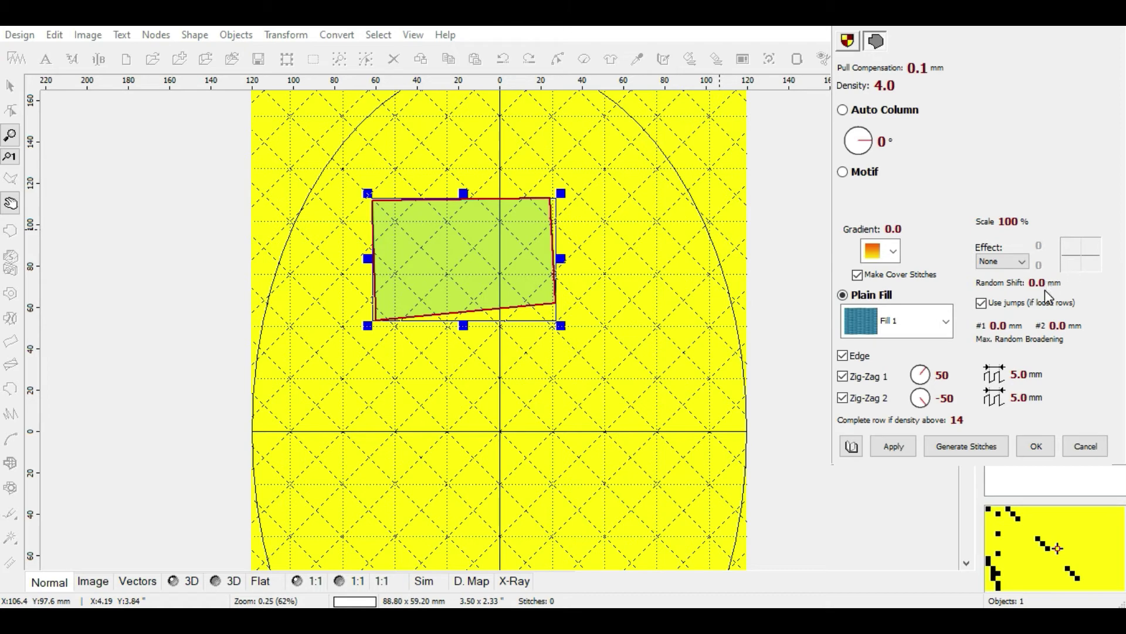
click(1083, 447)
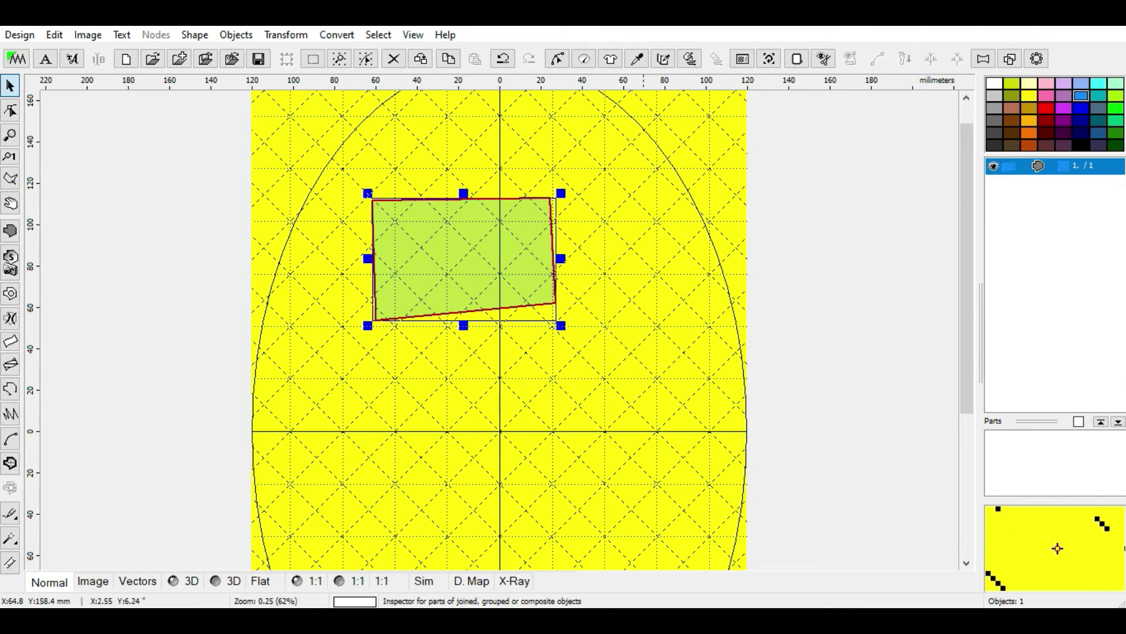
Review the Max. Contrast option and the edge and node colours in the Edit Mode preferences
click(802, 63)
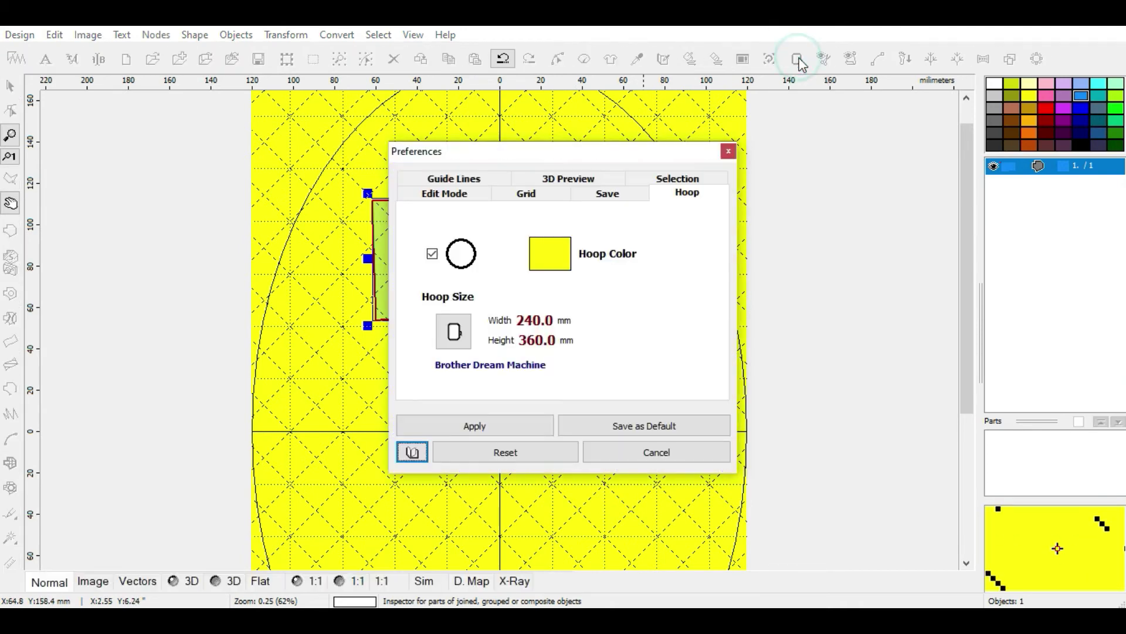
click(428, 197)
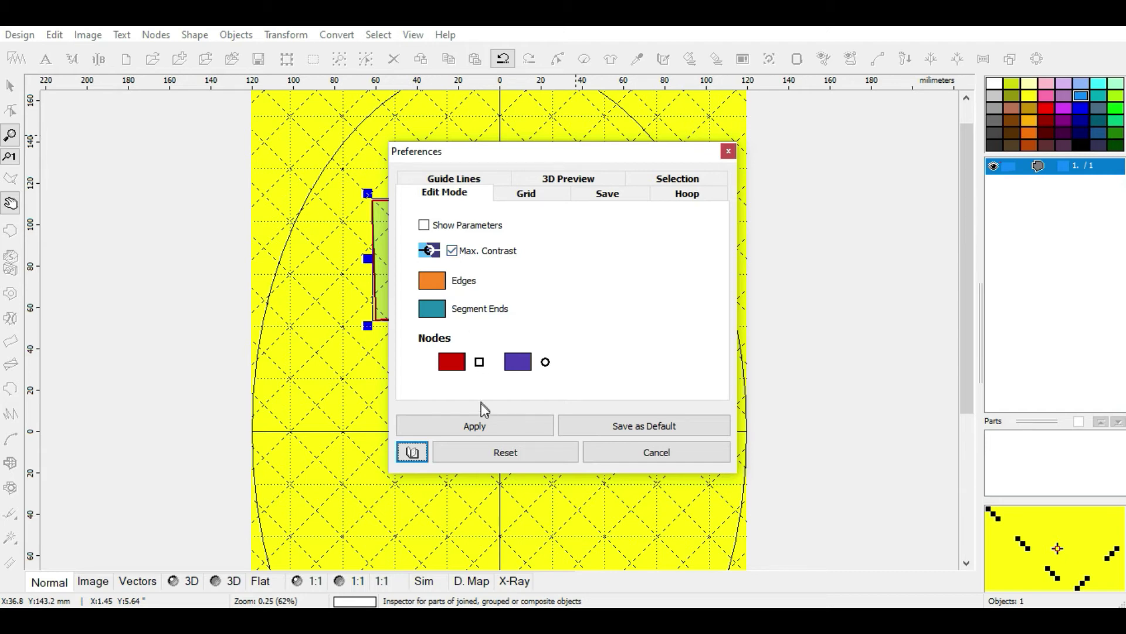
click(486, 425)
Try curving the fill object's upper, right and lower edges outward with Max. Contrast on, and discard the edits
right_click(429, 291)
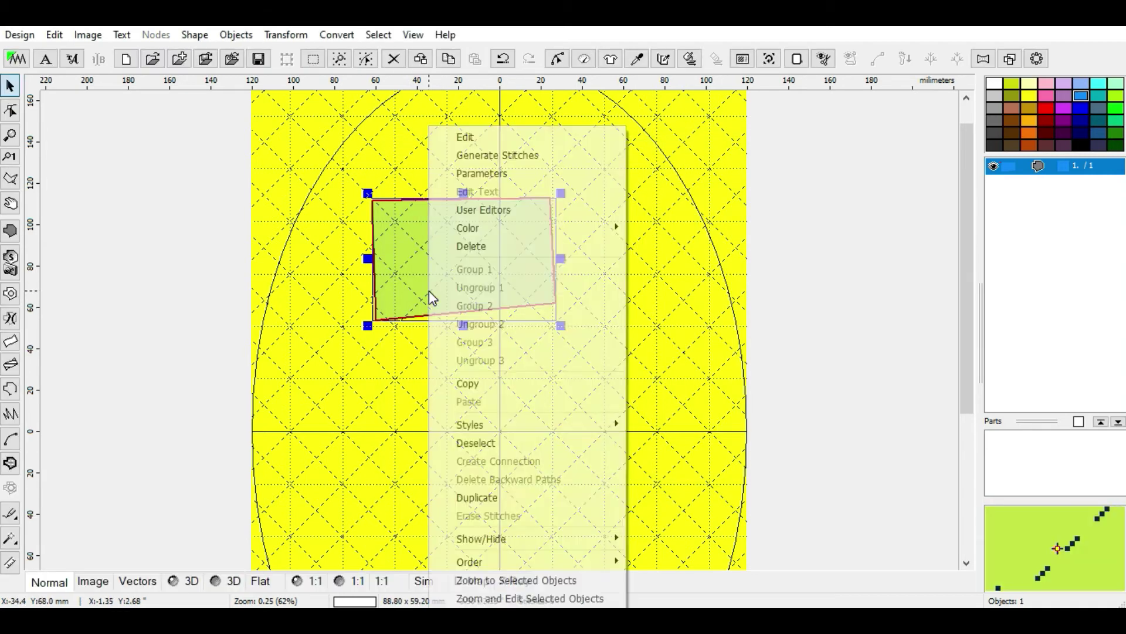
click(495, 138)
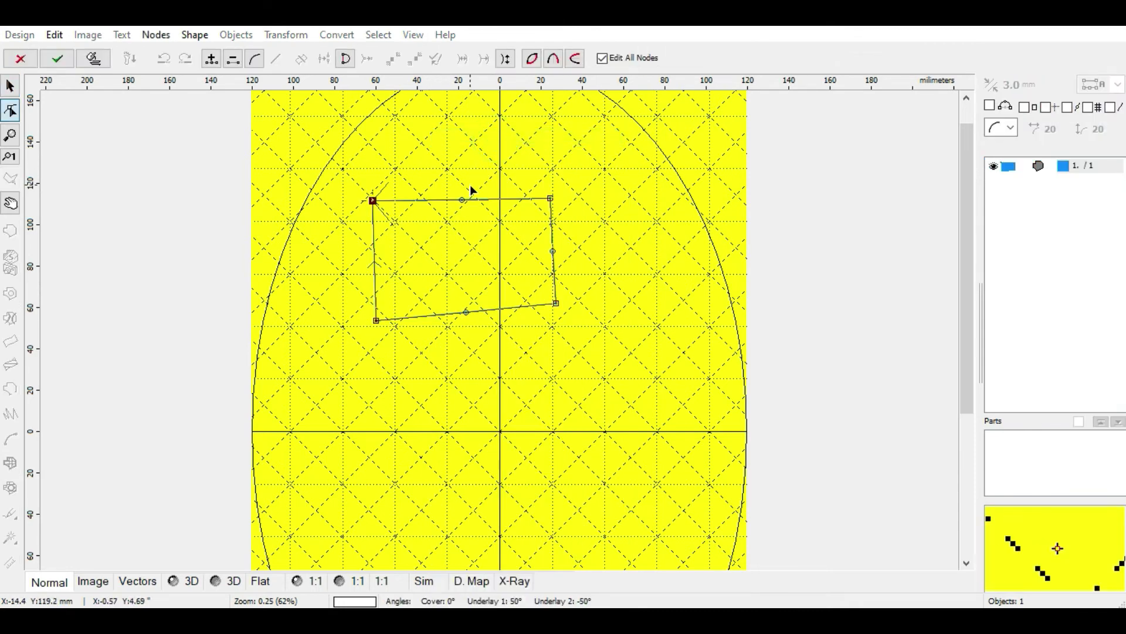
scroll(471, 186, up, 3)
scroll(471, 186, down, 2)
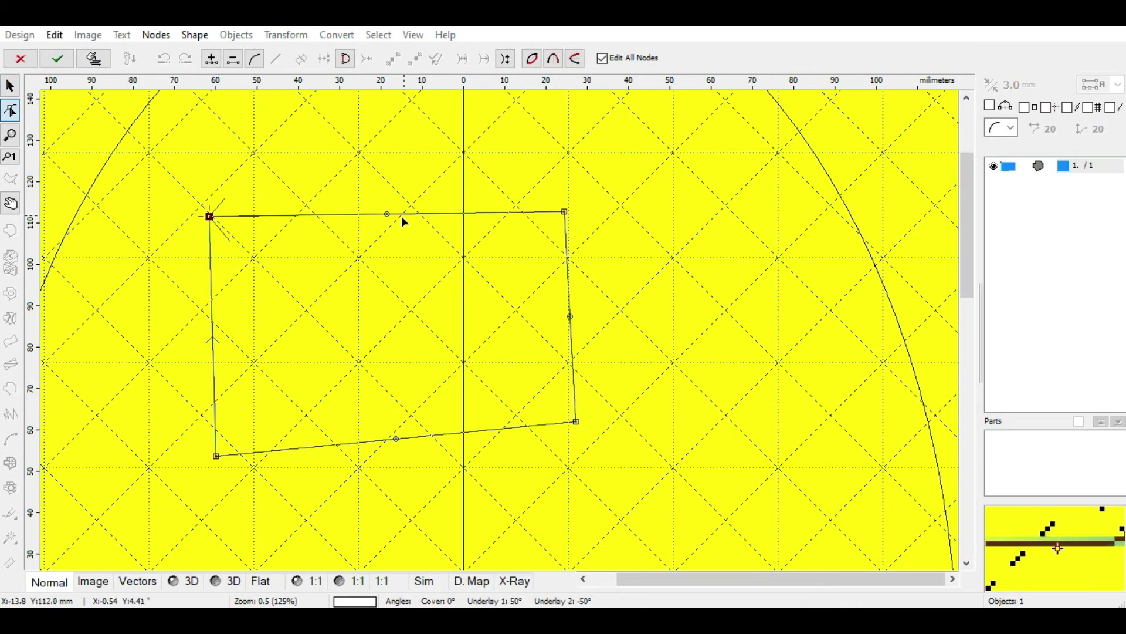
drag(386, 214, 414, 154)
drag(570, 338, 624, 340)
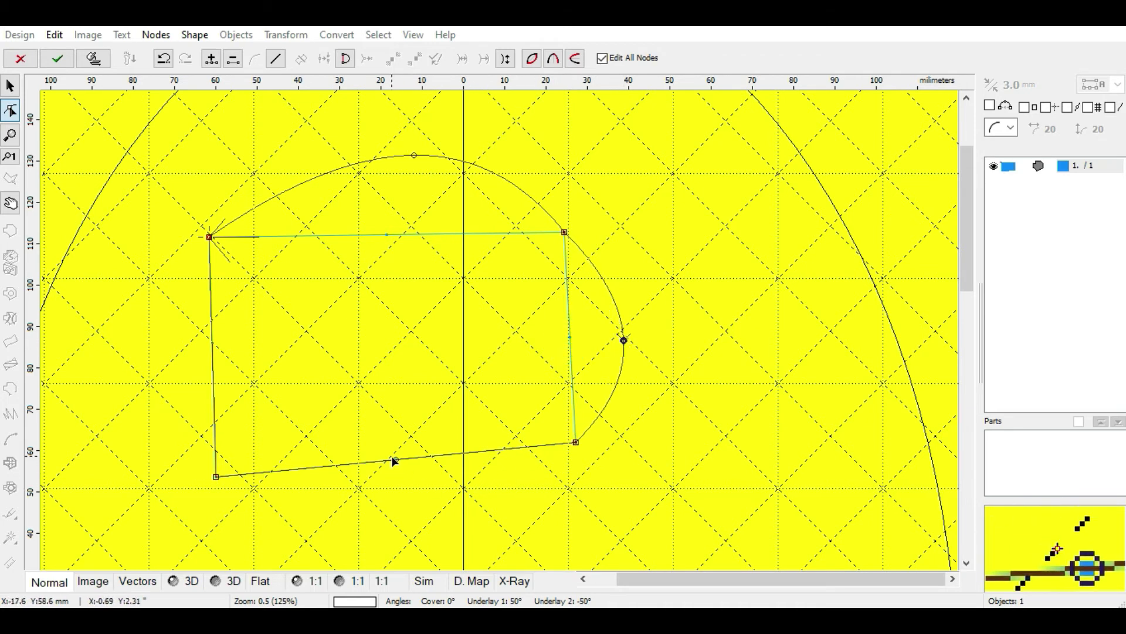
drag(395, 459, 404, 519)
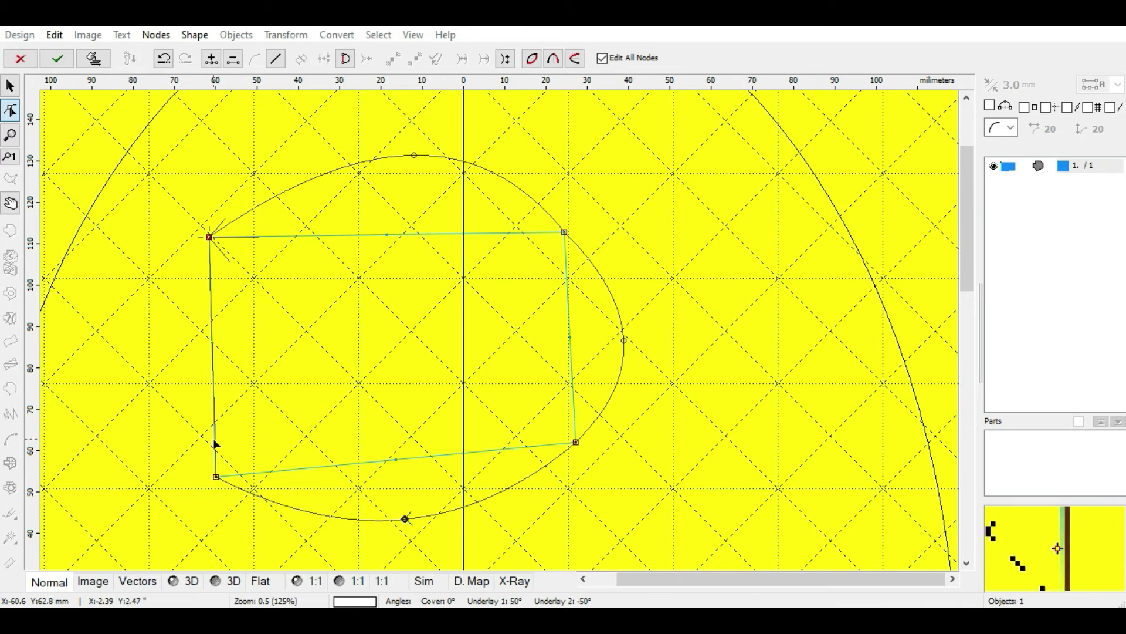
key(Escape)
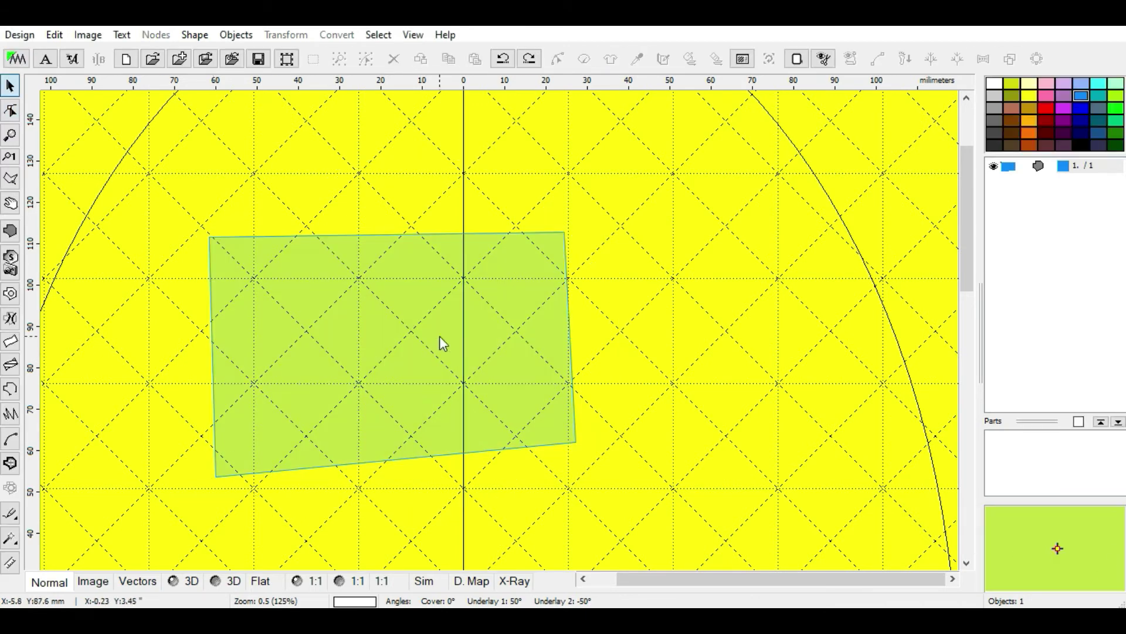
Turn off Max. Contrast in the Edit Mode preferences and apply the change
click(439, 335)
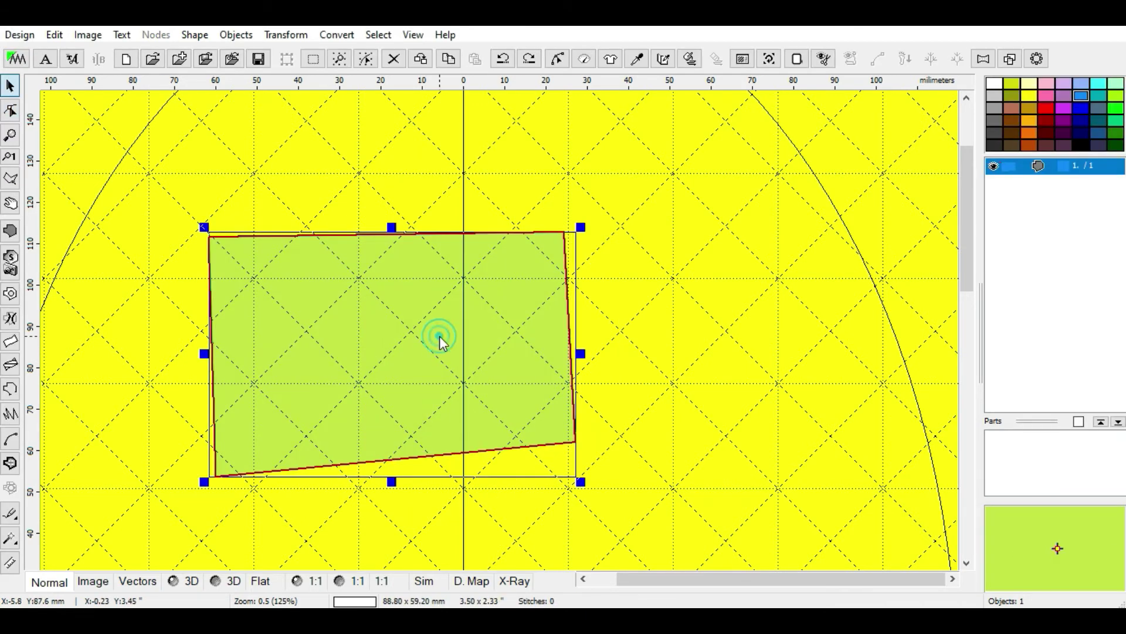
click(796, 59)
click(447, 195)
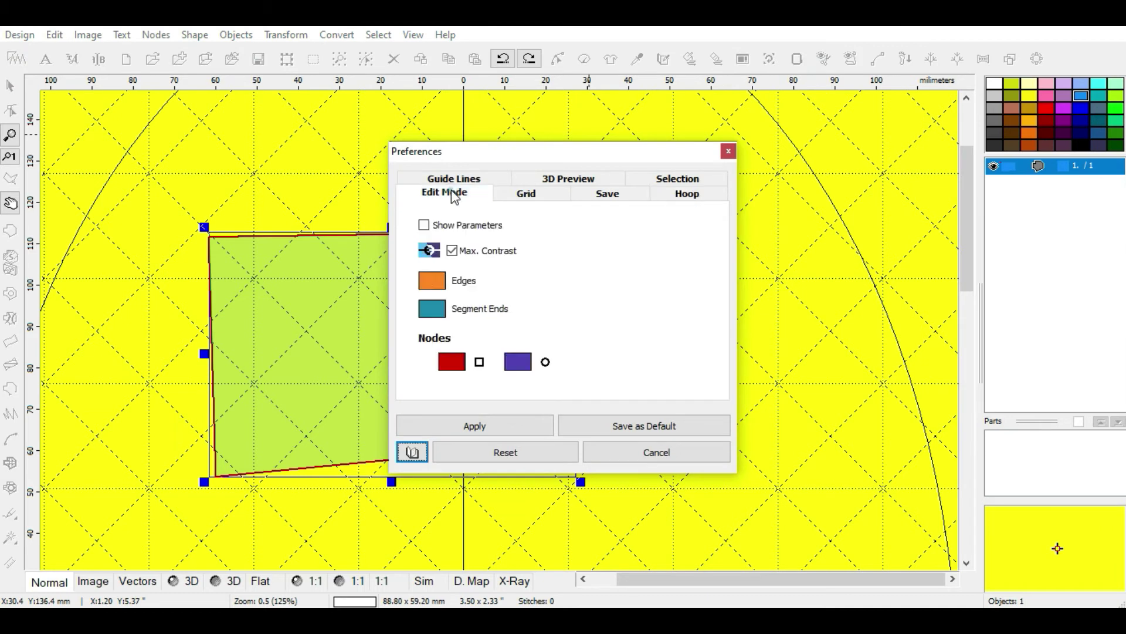
click(452, 251)
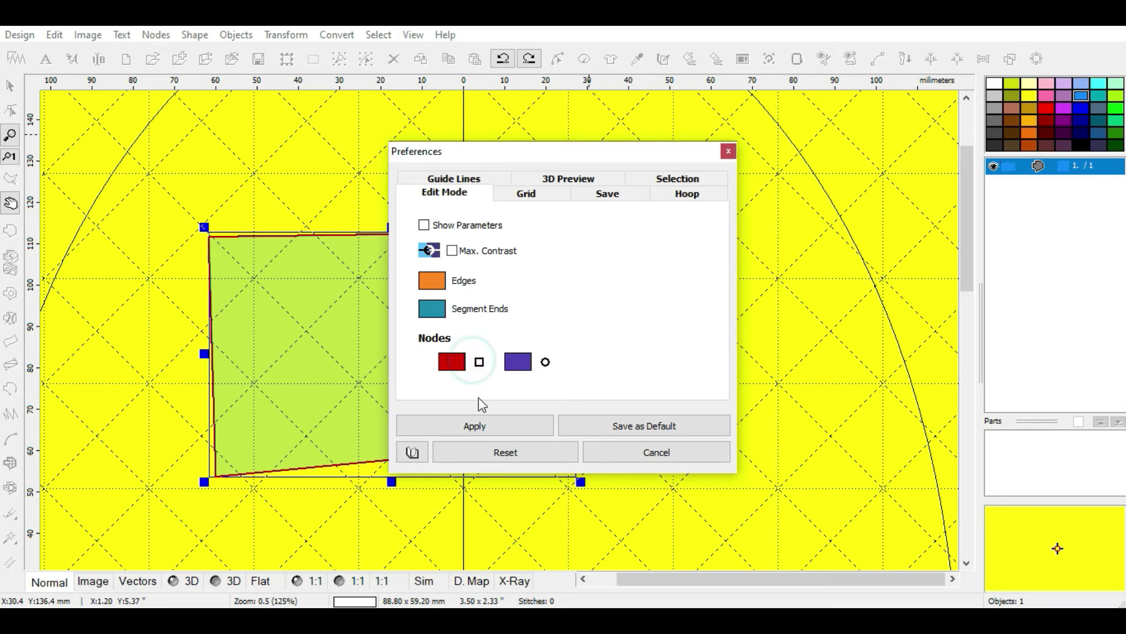
click(480, 423)
Set the hoop color to white in the Hoop preferences and apply it
click(797, 59)
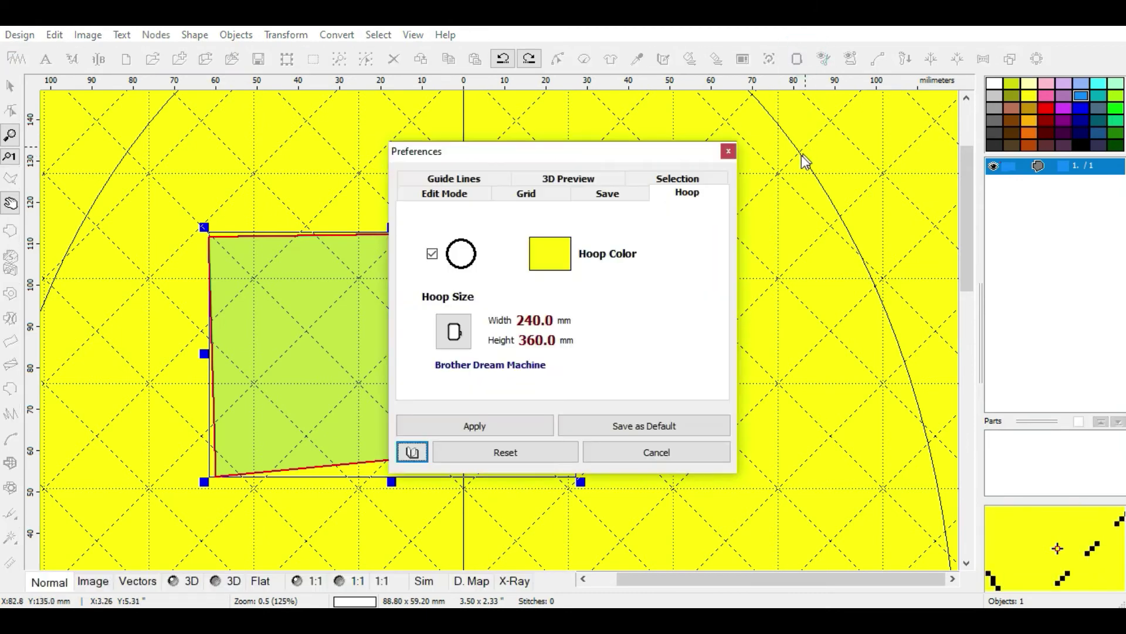
click(549, 263)
click(544, 270)
click(409, 383)
click(474, 426)
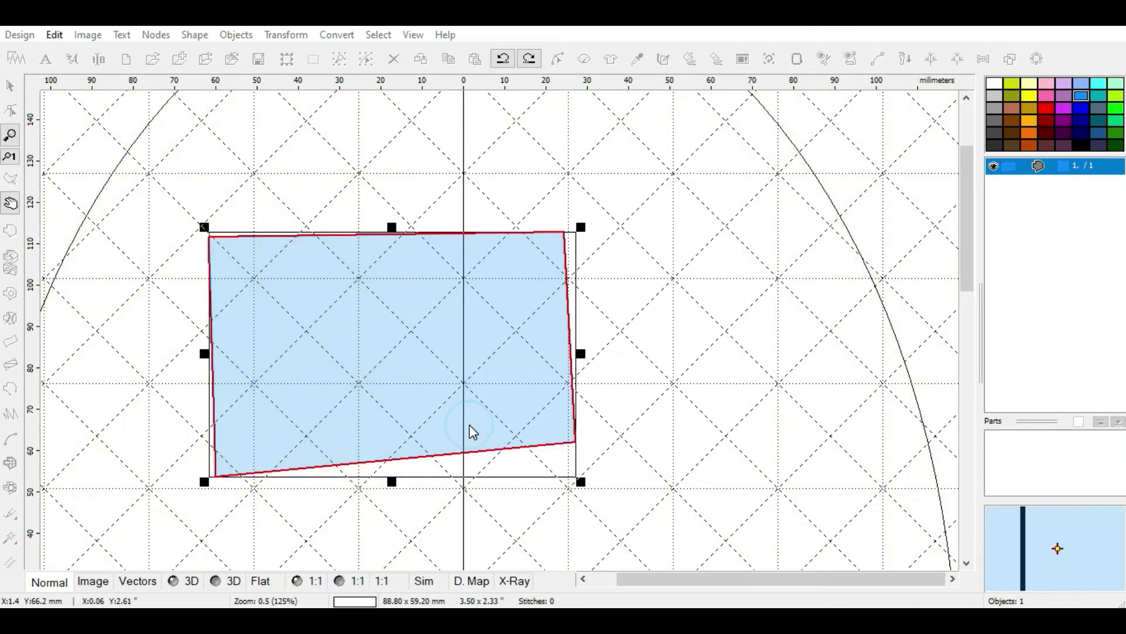
Try curving the fill object's right edge outward with Max. Contrast off, and discard the edit
right_click(253, 283)
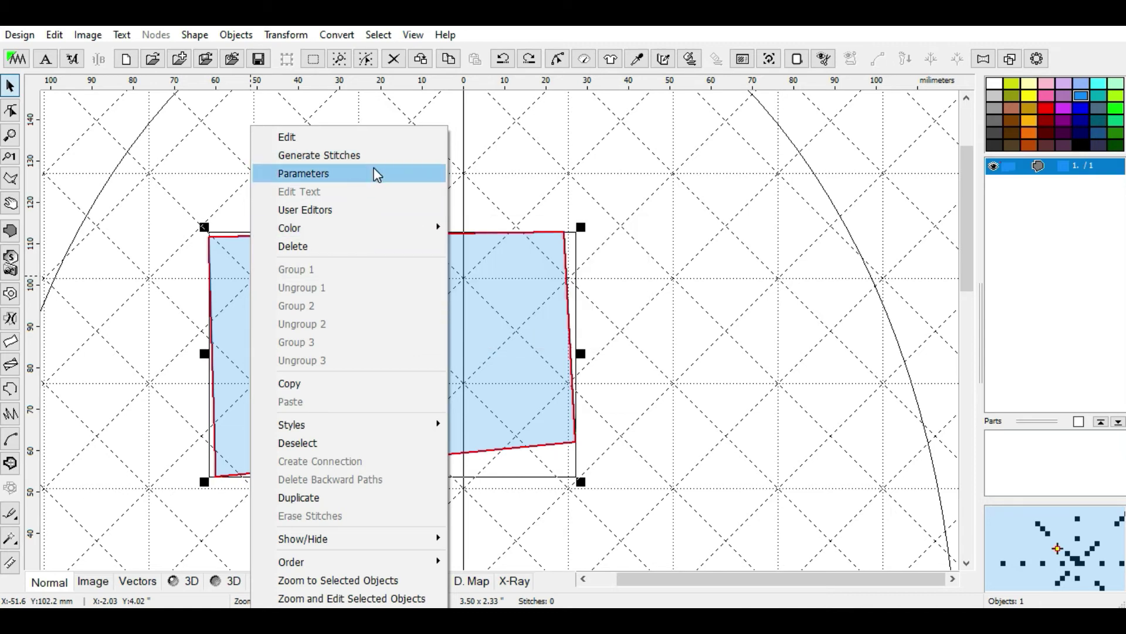
click(364, 139)
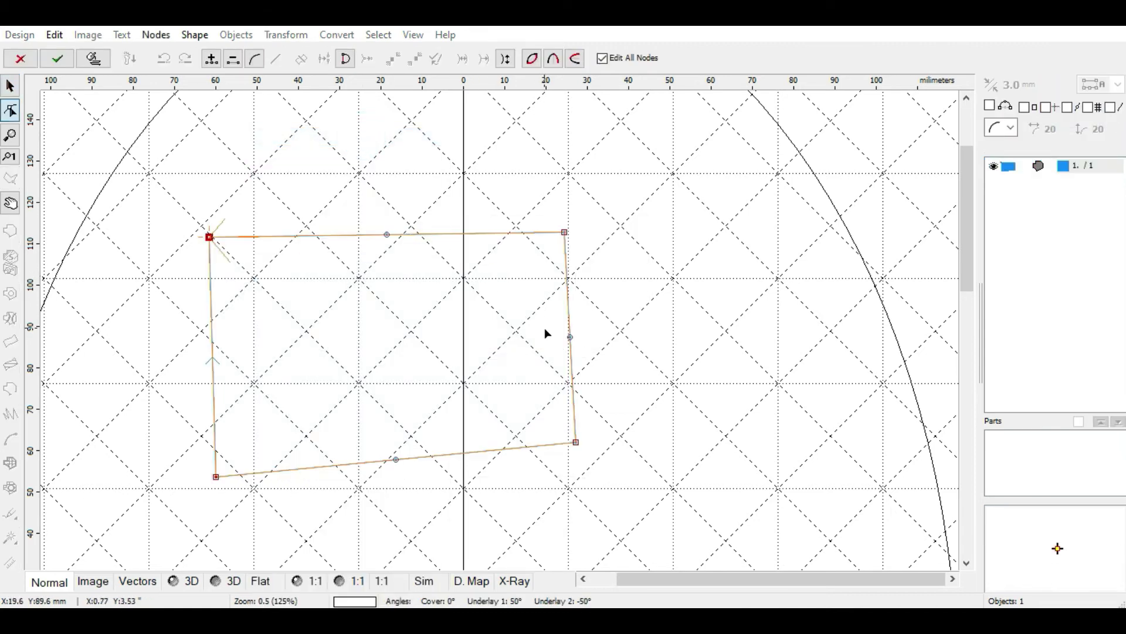
click(571, 338)
drag(570, 338, 611, 332)
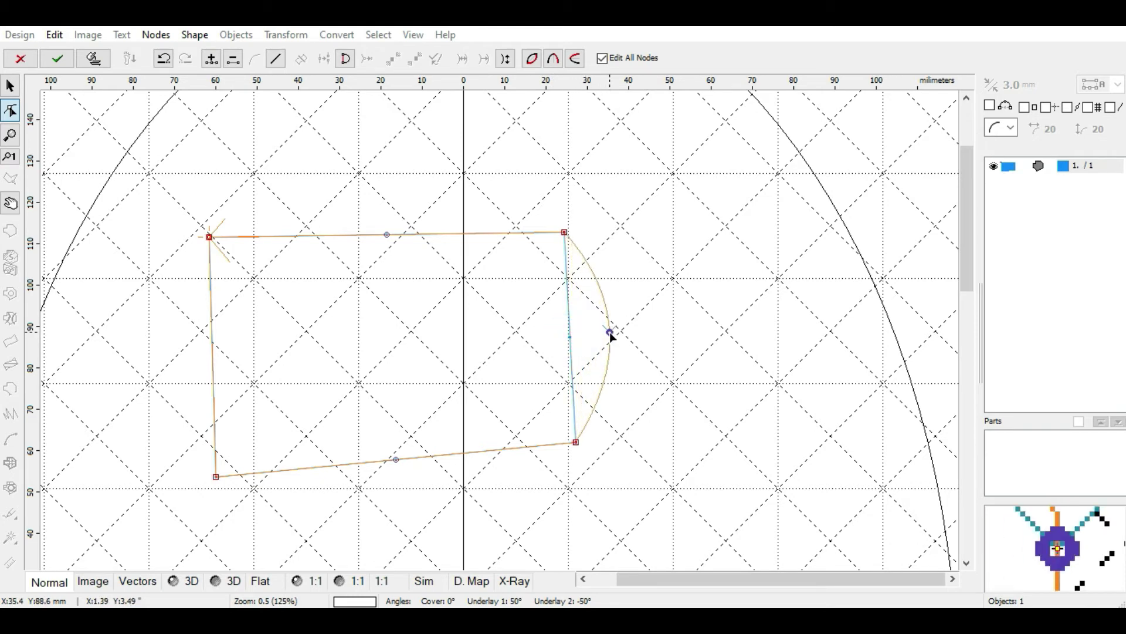
key(Escape)
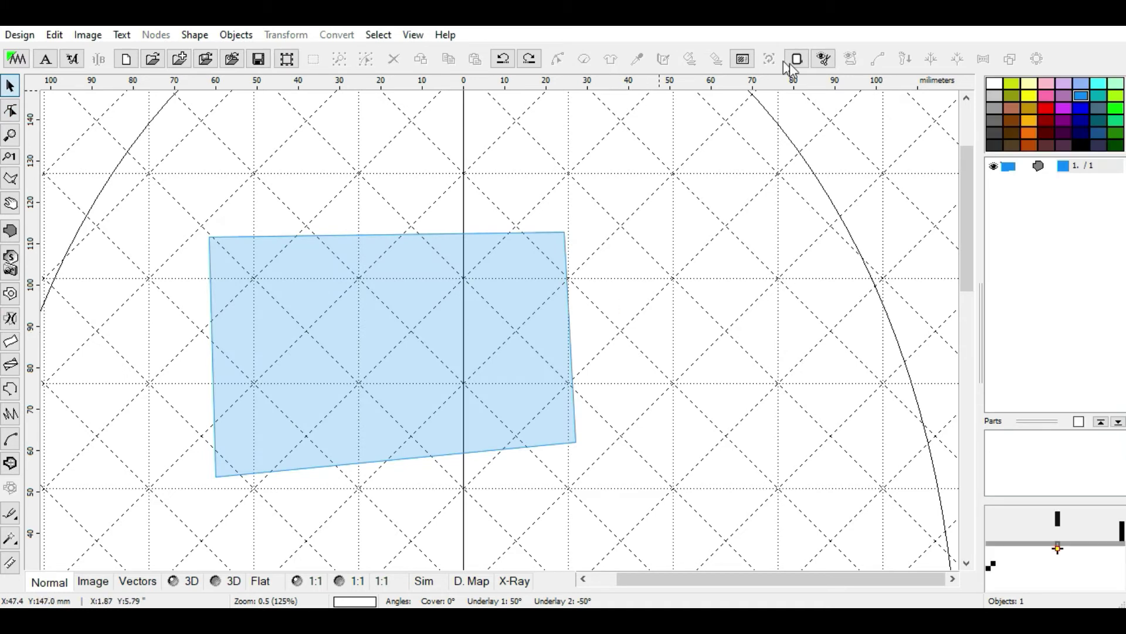
Review the Edit Mode colours and the normal and selected Guide Lines colours in the preferences
click(797, 59)
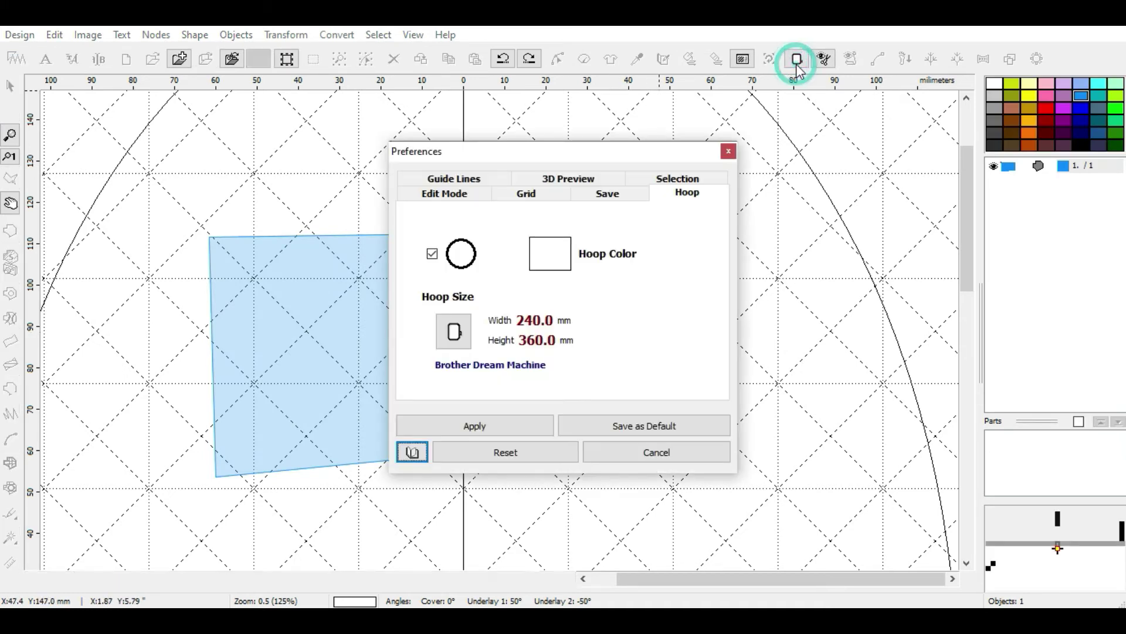
click(458, 198)
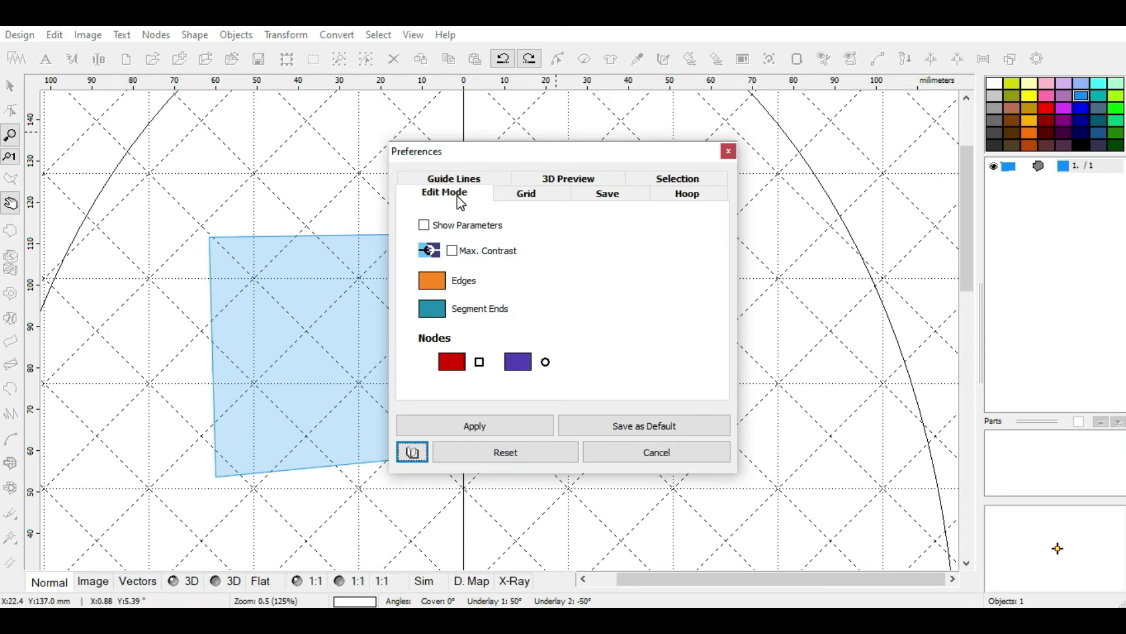
click(697, 244)
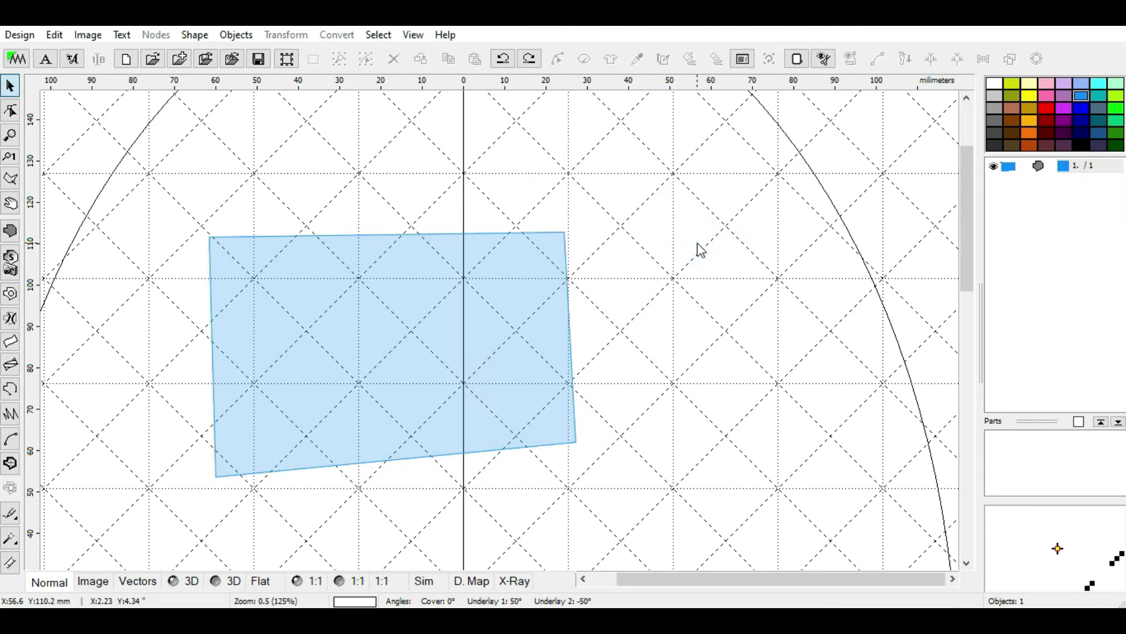
click(799, 60)
click(470, 181)
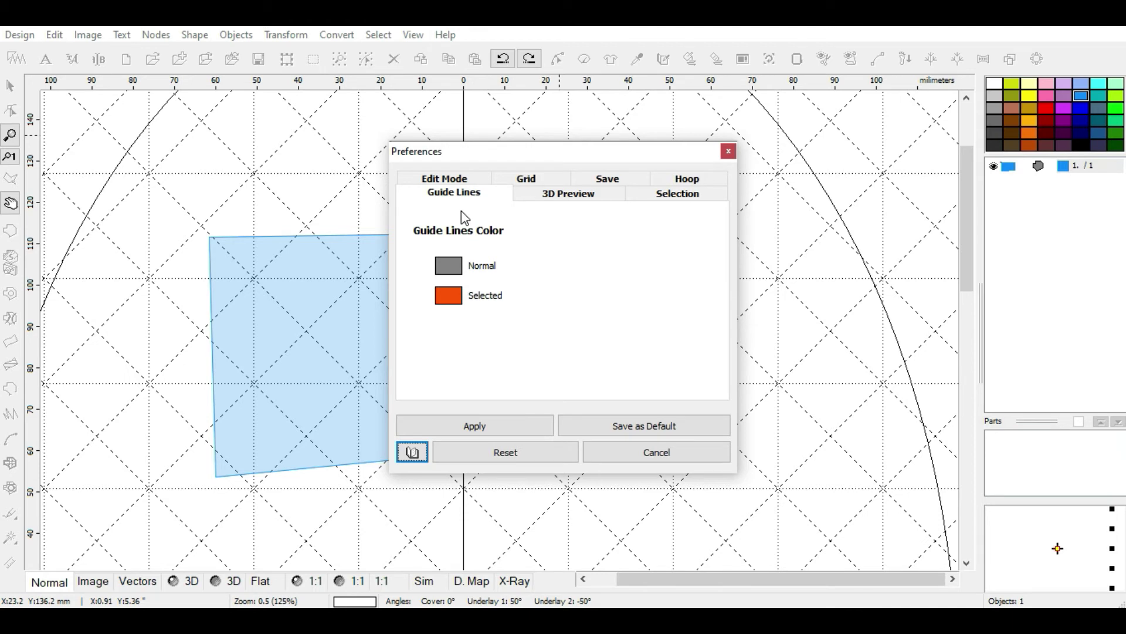
click(729, 152)
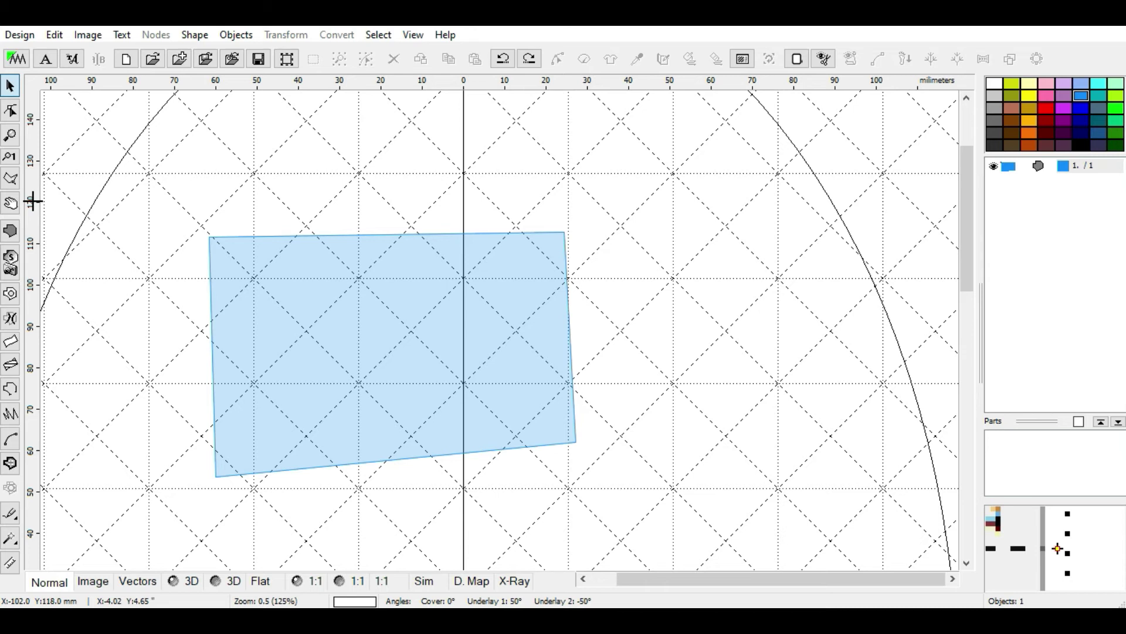
Place a vertical guide line about 69 mm left of the hoop centre and a horizontal one about 131 mm above it
drag(33, 201, 179, 195)
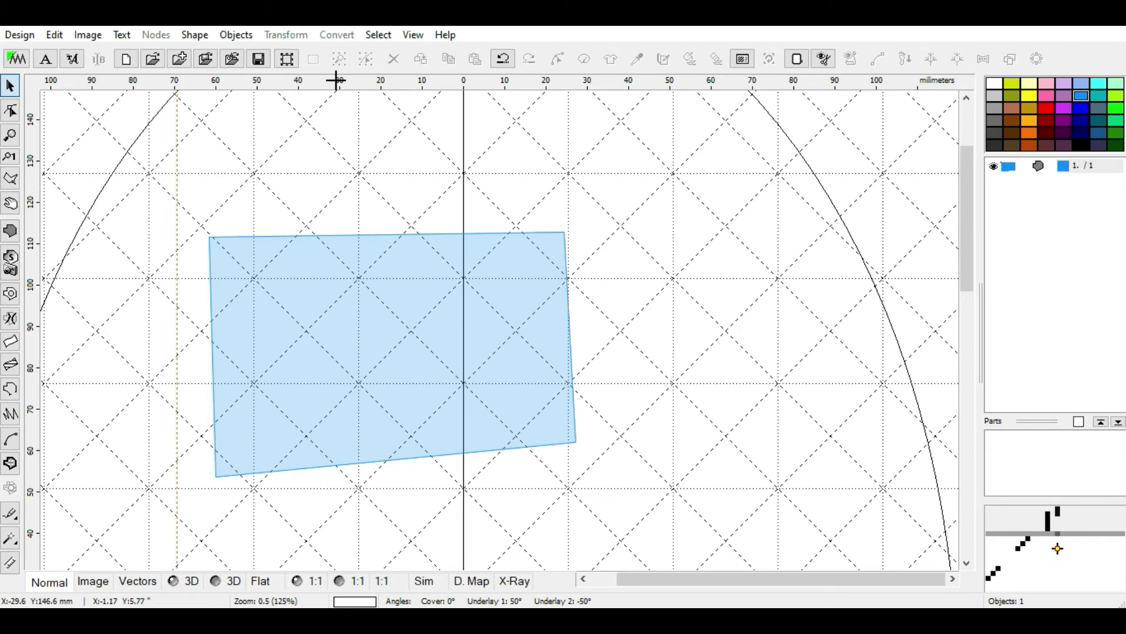
drag(316, 81, 323, 155)
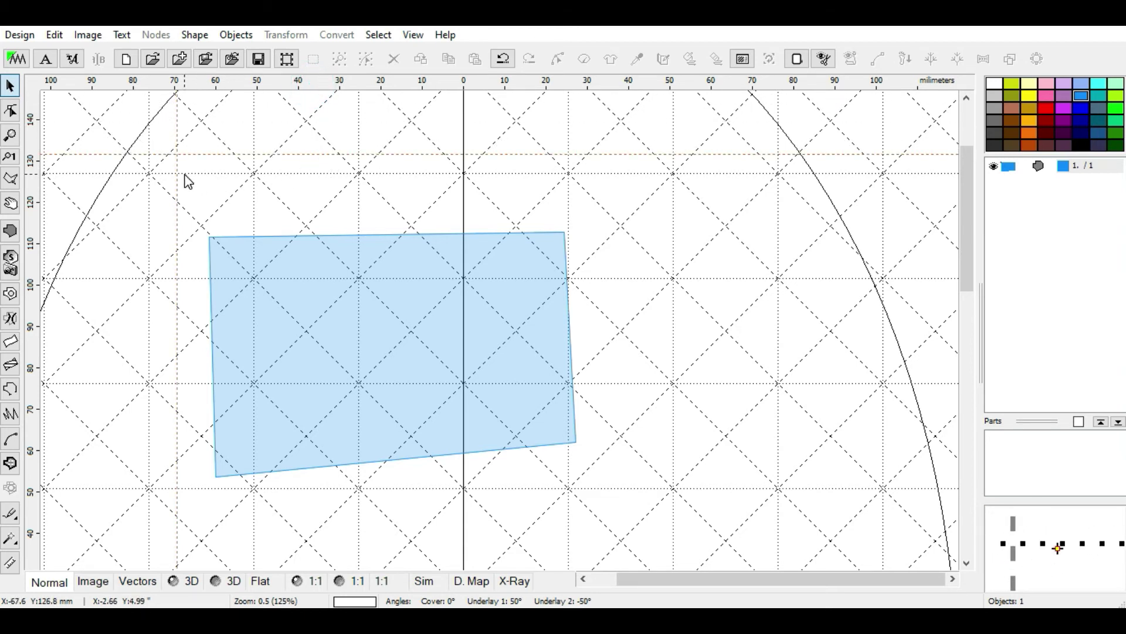
Set the grid color to red in the Grid preferences and apply it
click(797, 59)
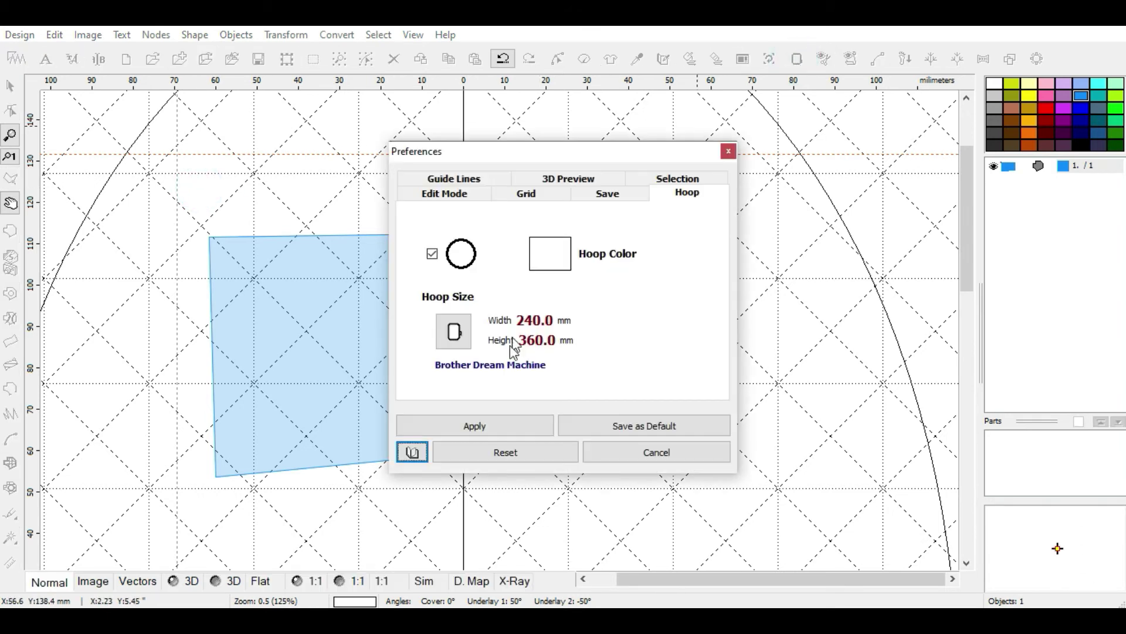
click(468, 196)
click(526, 194)
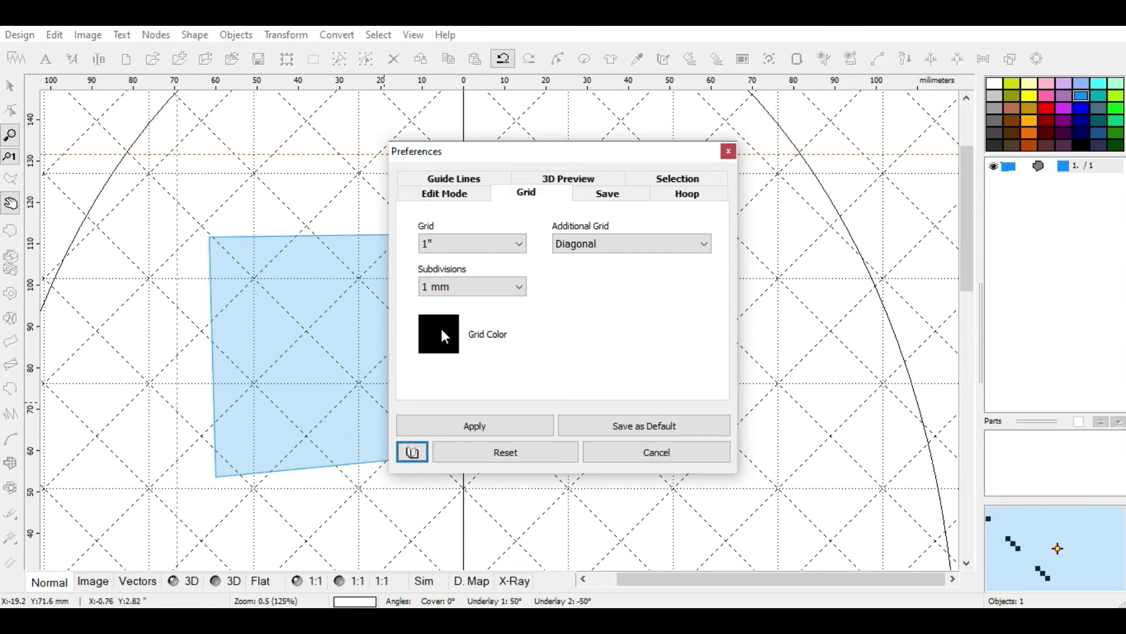
click(441, 329)
click(416, 334)
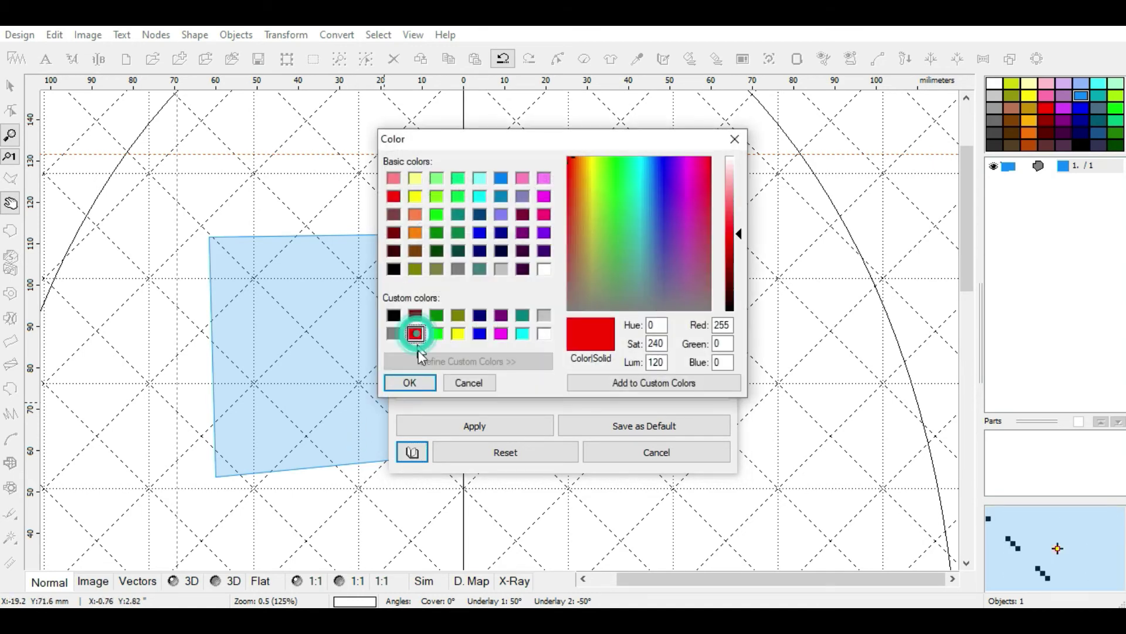
click(419, 384)
click(442, 426)
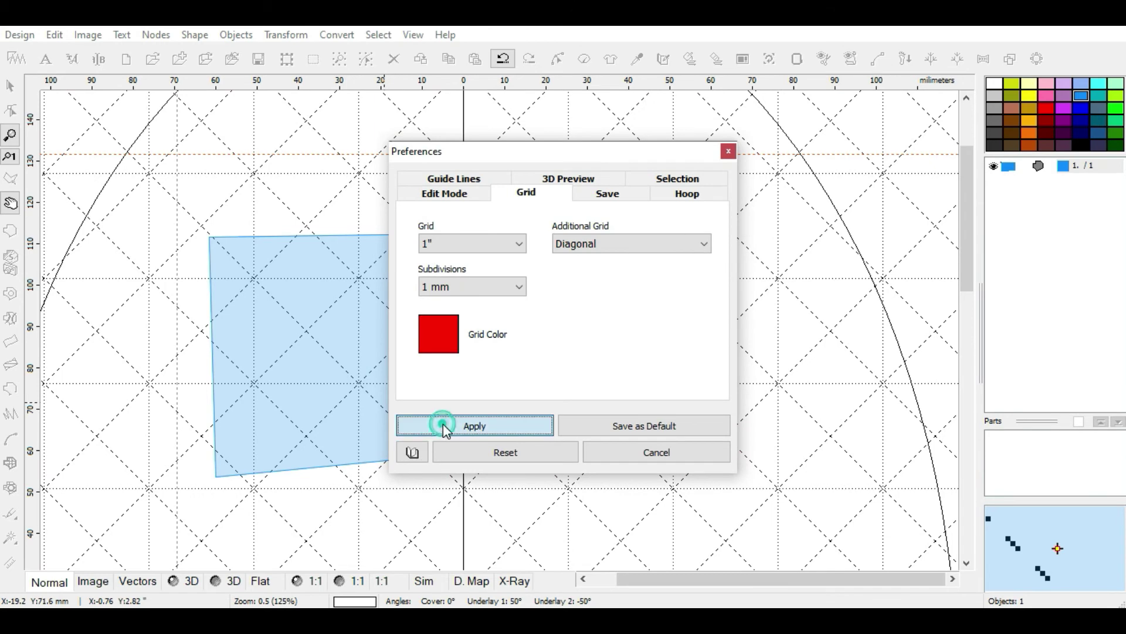
click(178, 145)
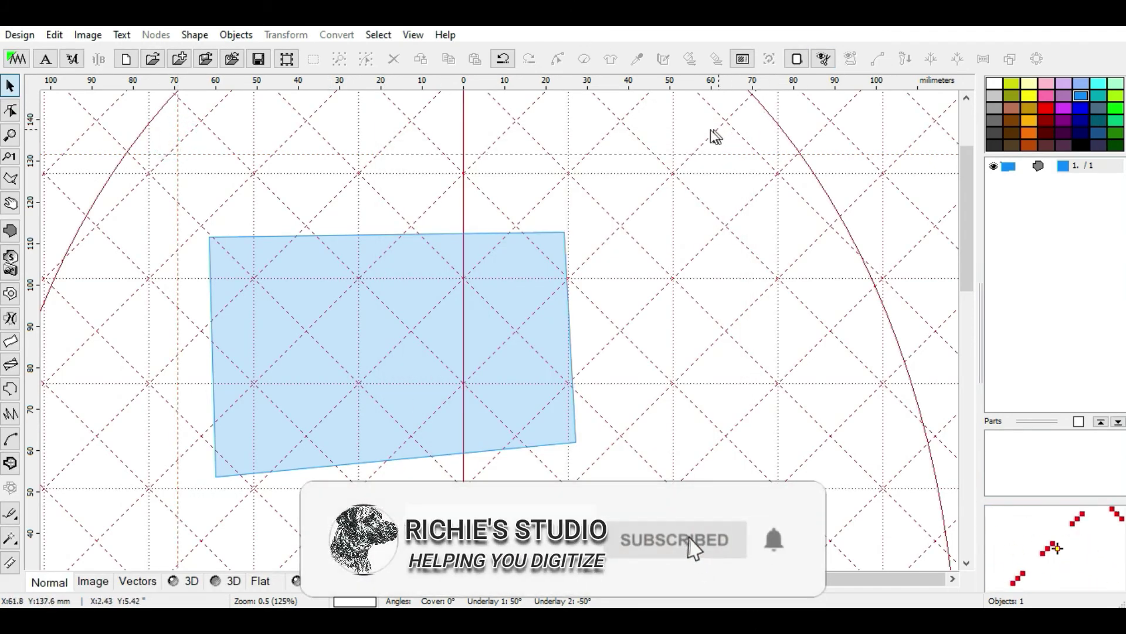
Set the normal Guide Lines color to blue in the preferences and apply it
click(795, 58)
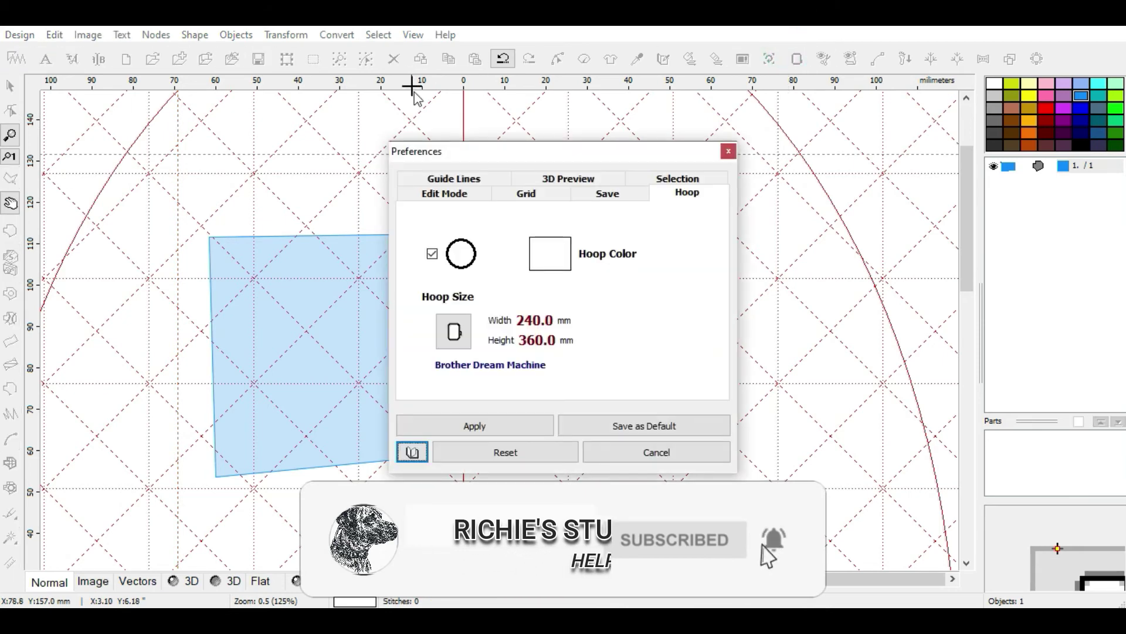
click(455, 179)
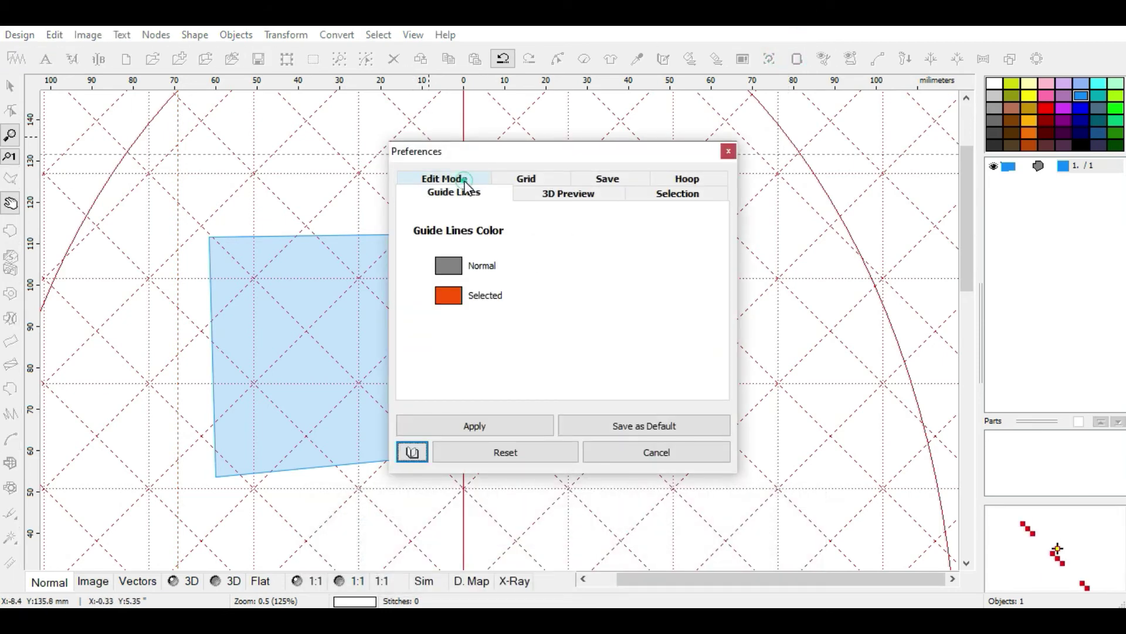
click(448, 267)
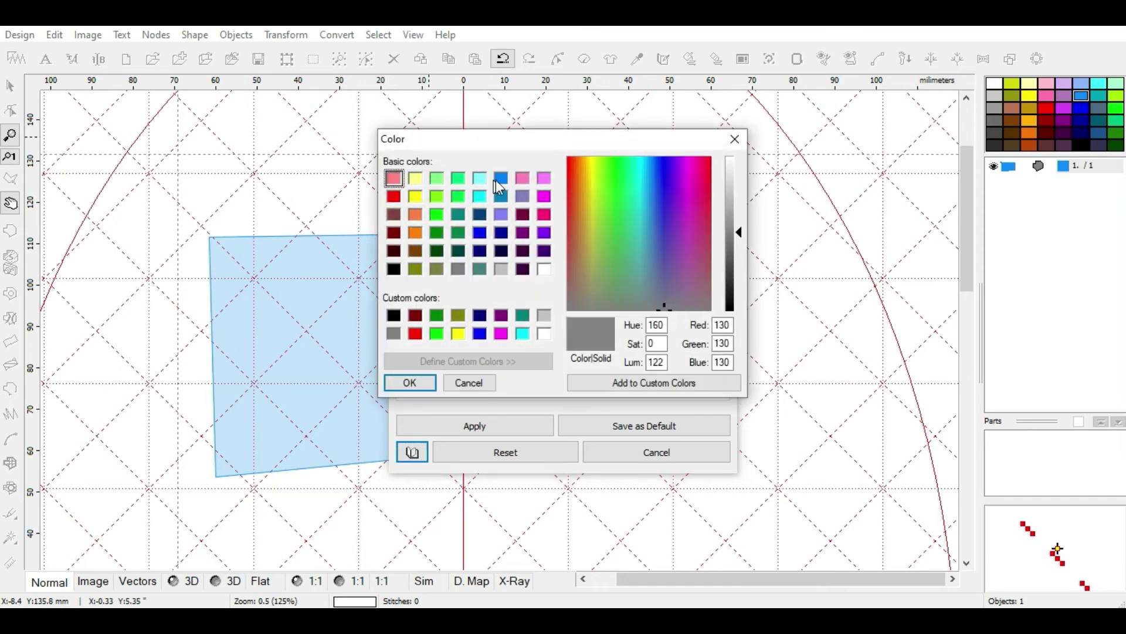
click(480, 232)
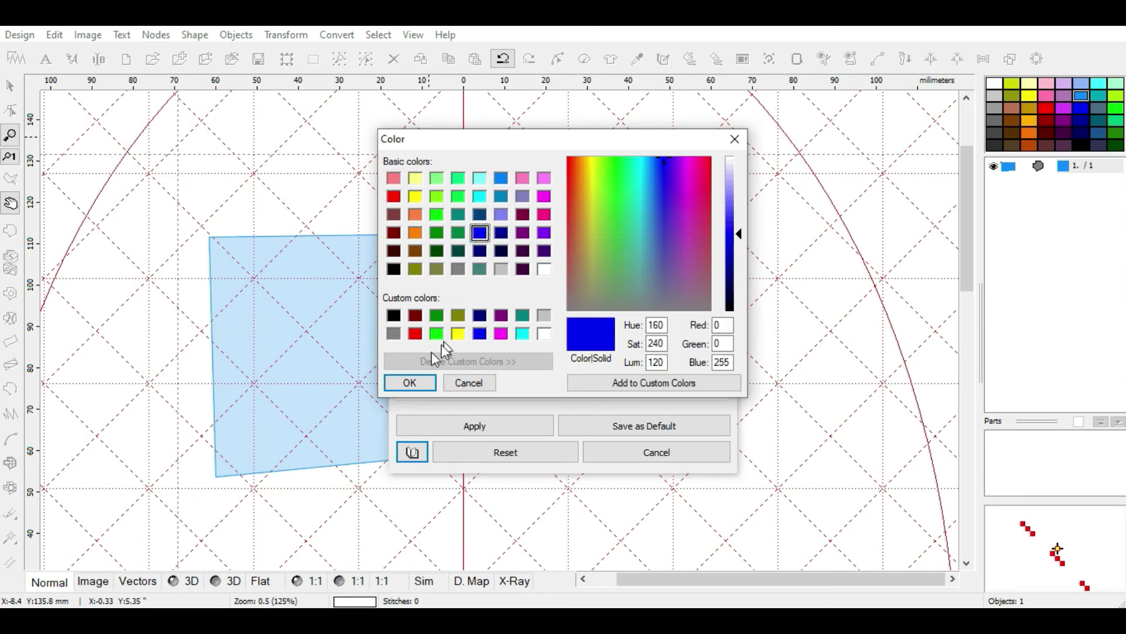
click(409, 384)
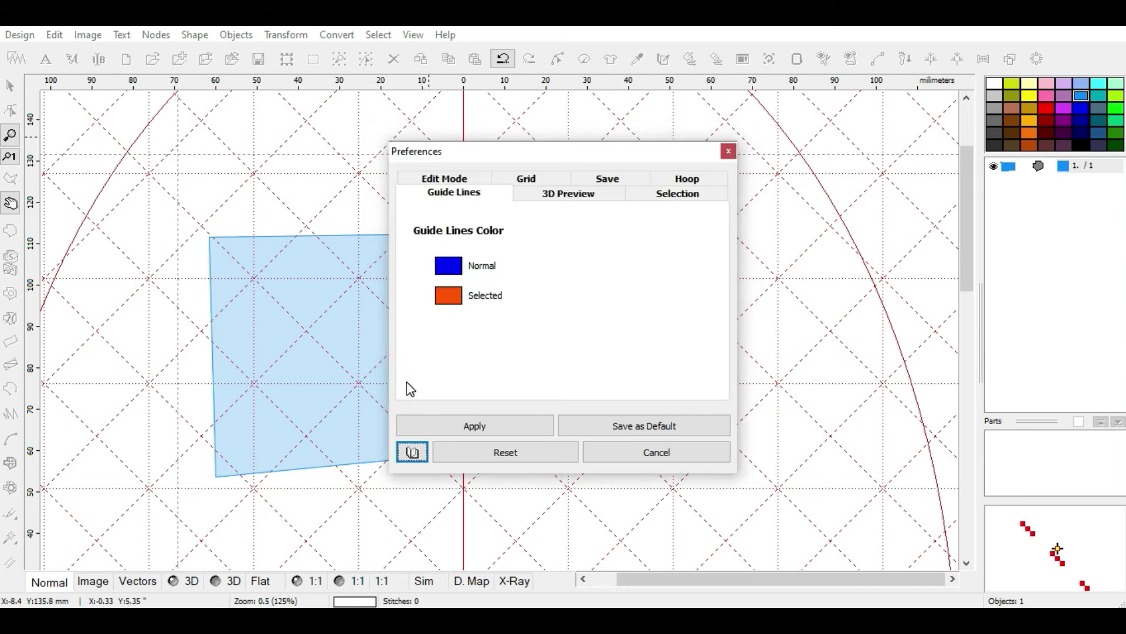
click(474, 426)
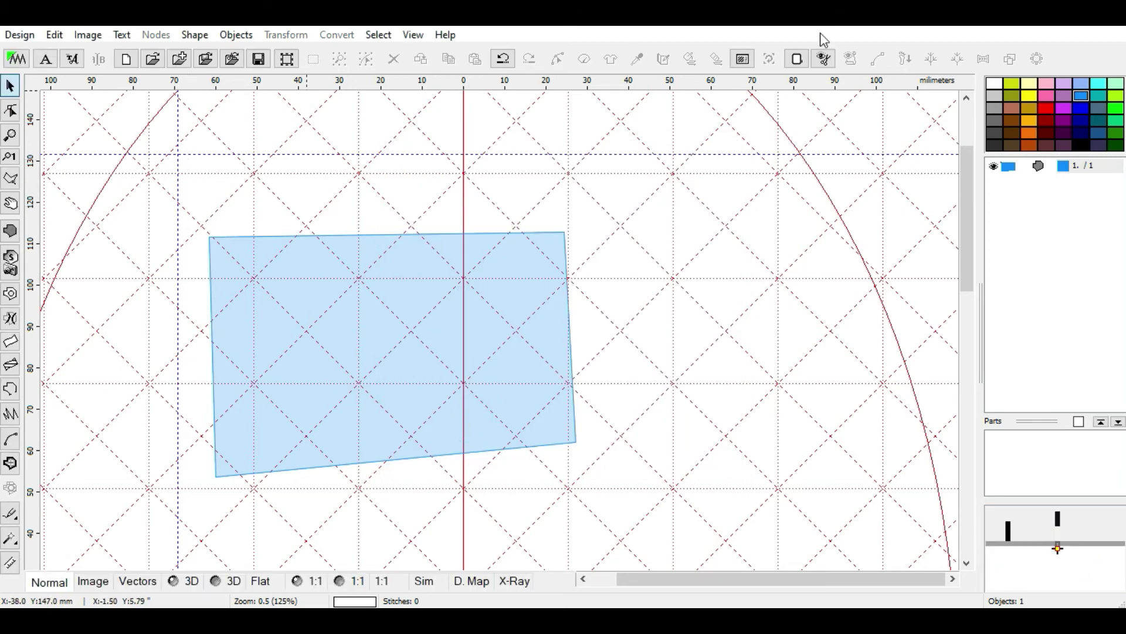
Set the selected Guide Lines color to bright green in the preferences and apply it
click(798, 61)
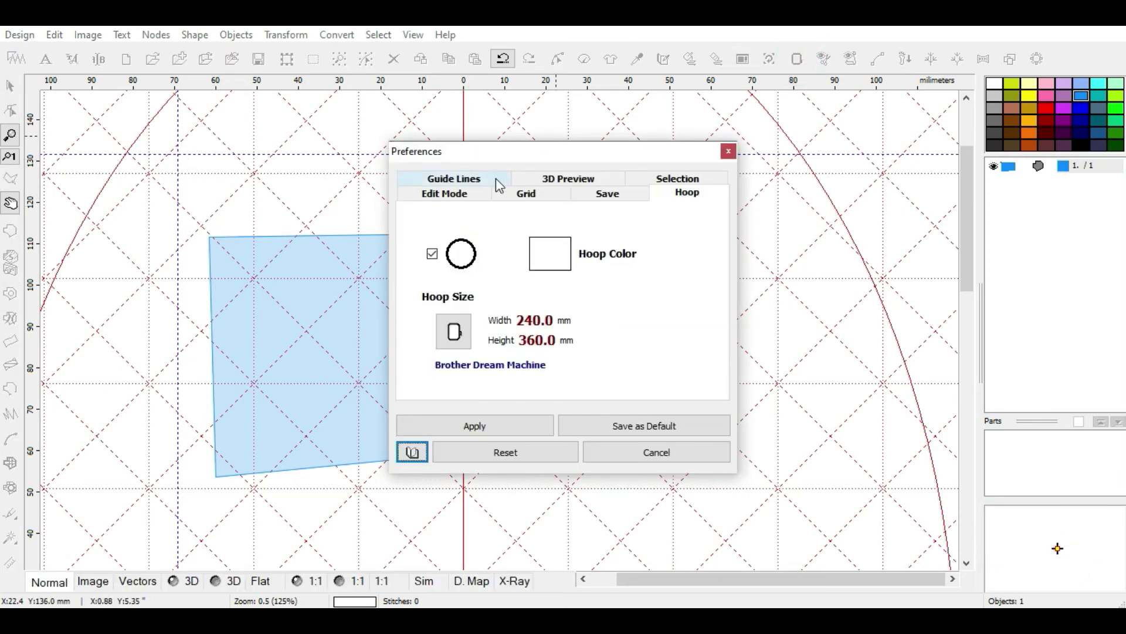
click(446, 186)
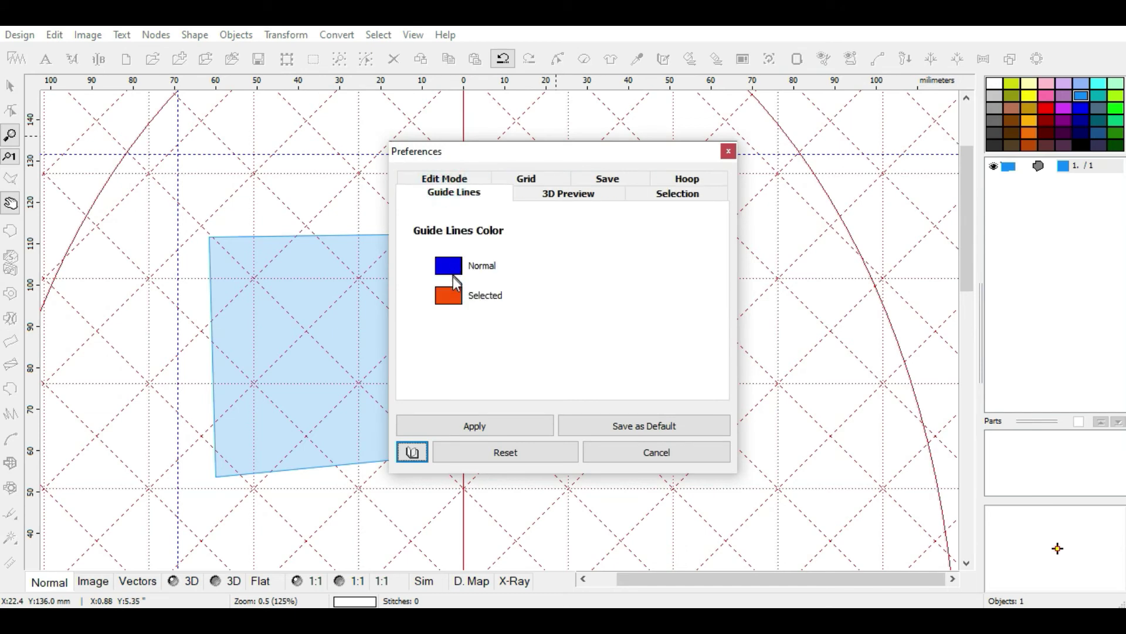
click(452, 298)
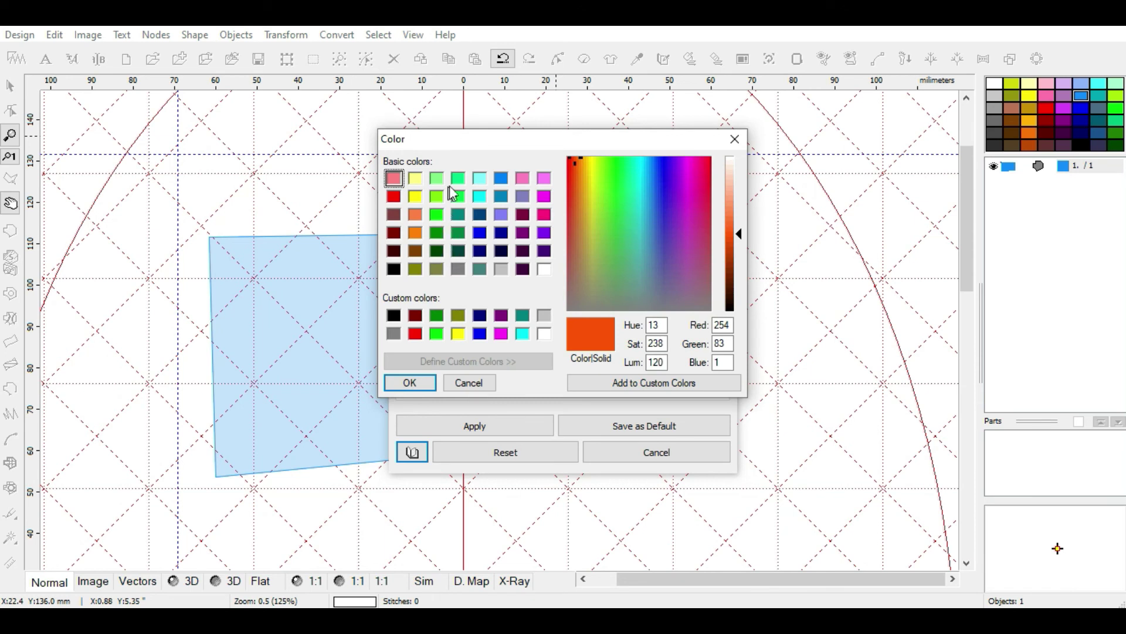
click(436, 214)
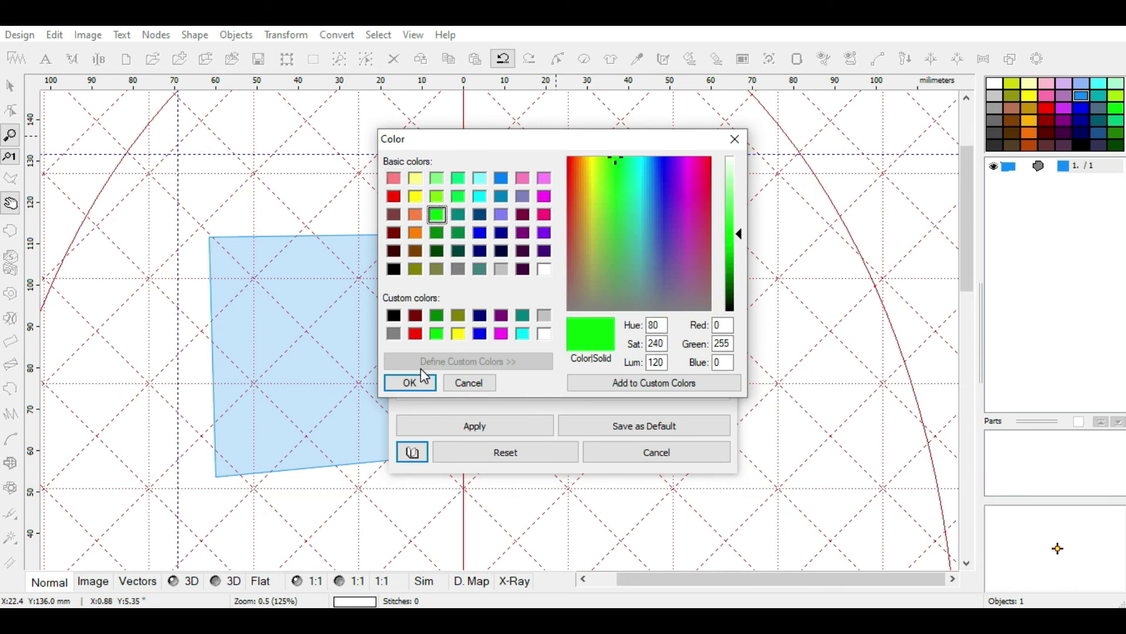
click(420, 384)
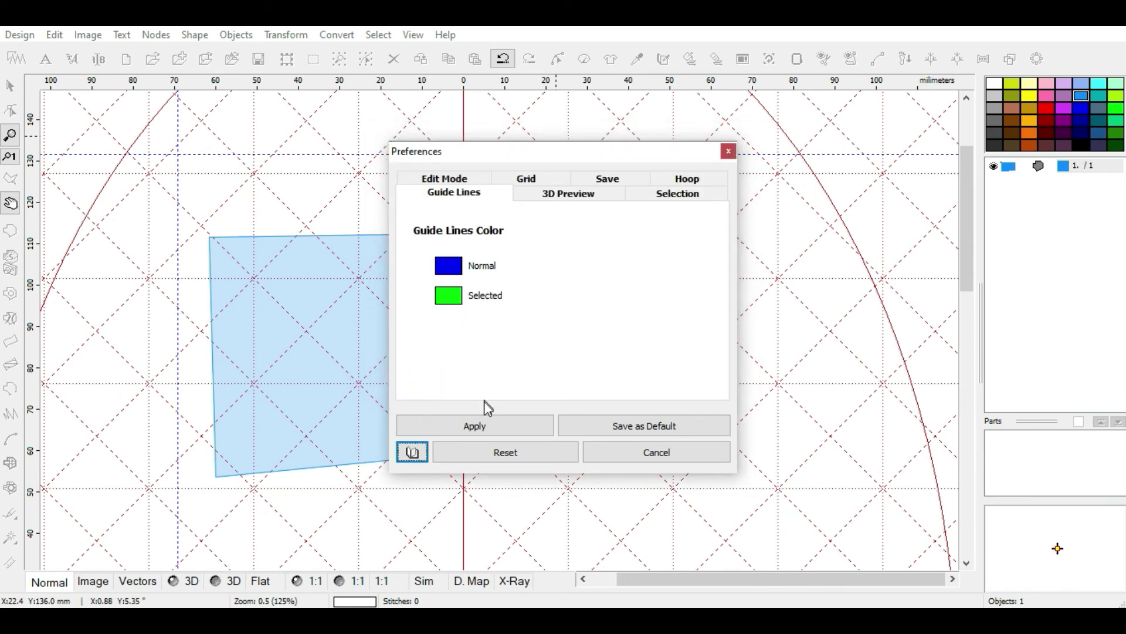
click(474, 432)
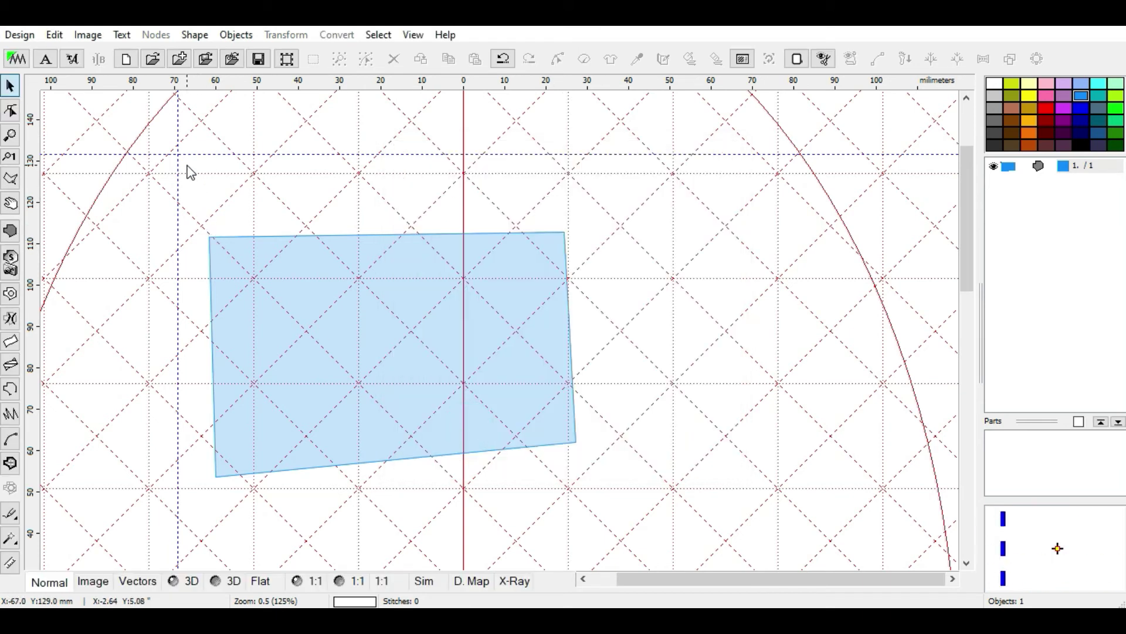
Select the horizontal guide line and move it down to about 130 mm above the hoop centre
click(189, 155)
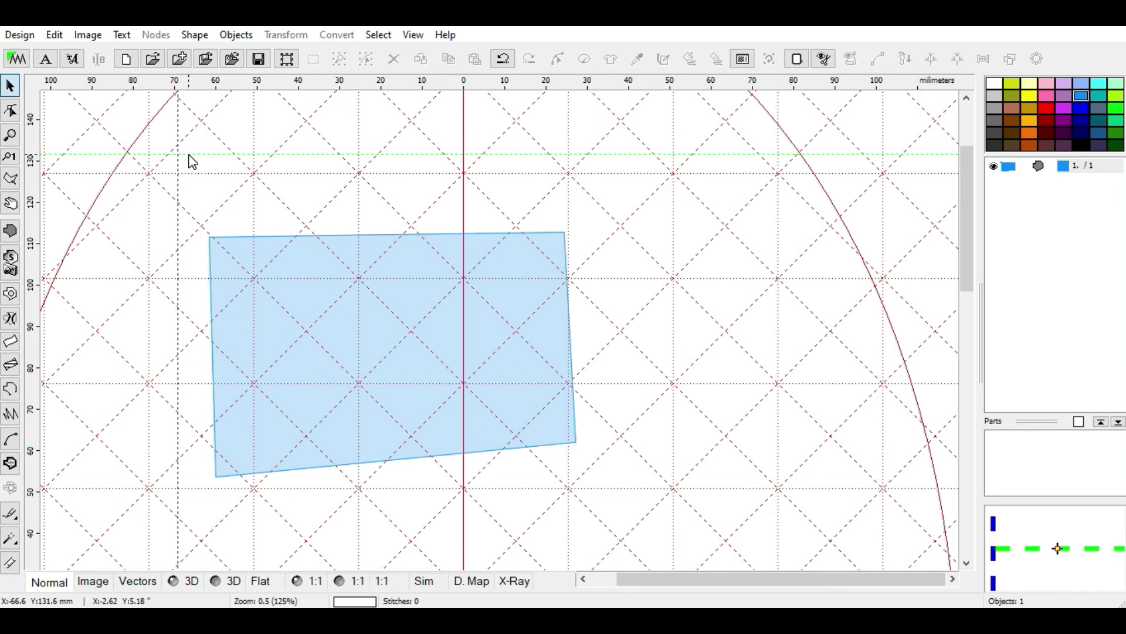
mouse_move(189, 156)
mouse_down()
mouse_move(193, 252)
mouse_move(201, 166)
mouse_up()
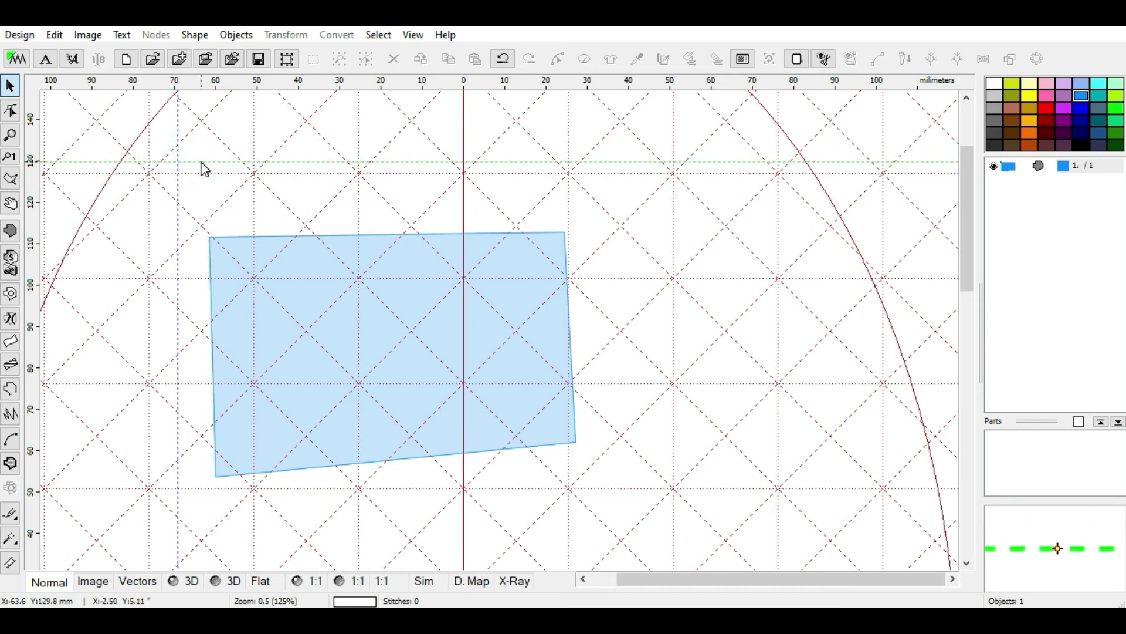
click(786, 107)
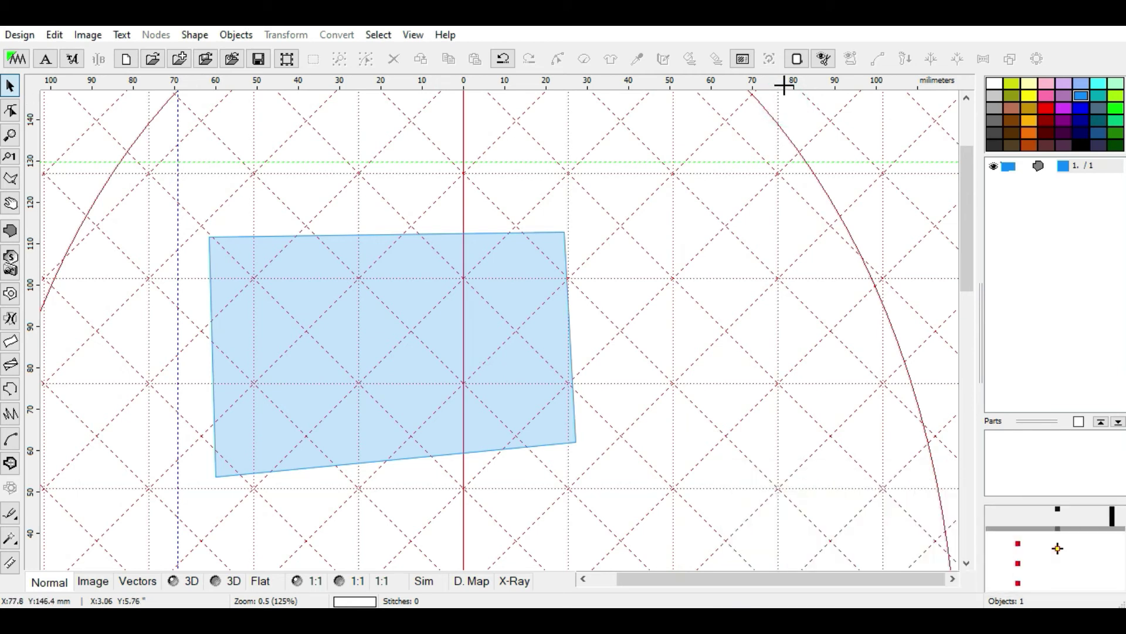
Choose fabric texture 3 for the background in the 3D Preview preferences and apply it
click(796, 59)
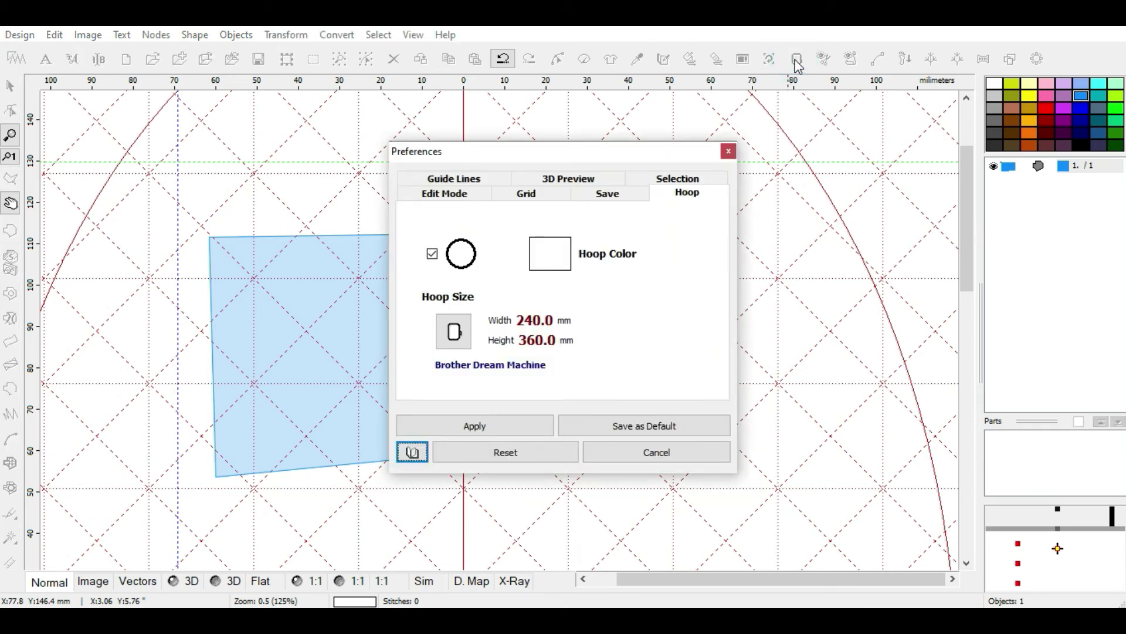
click(554, 180)
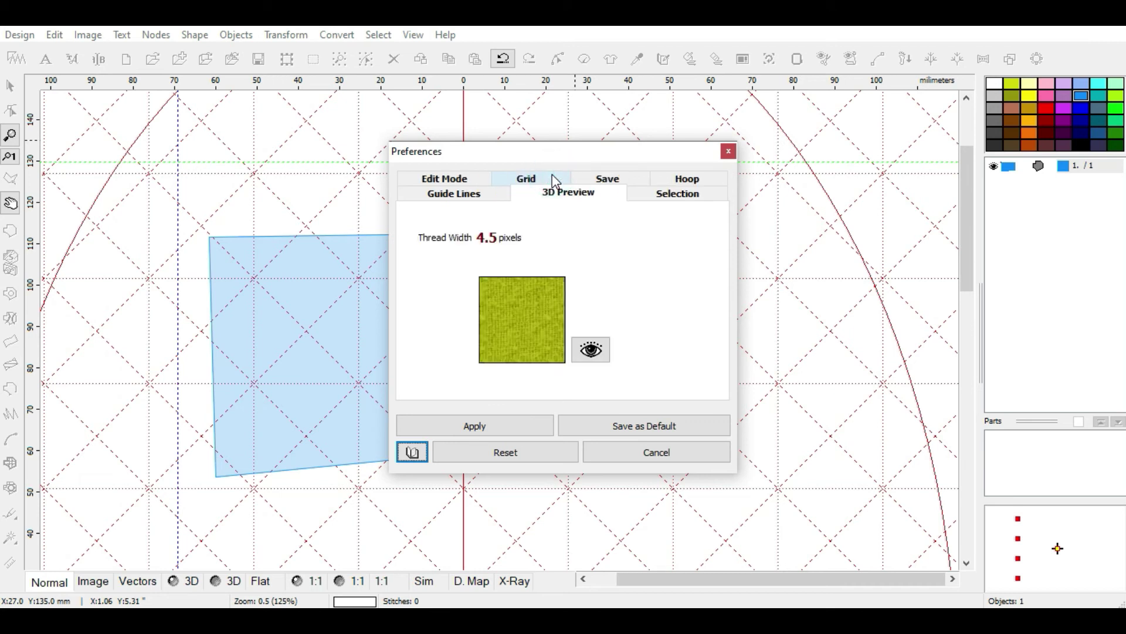
click(522, 305)
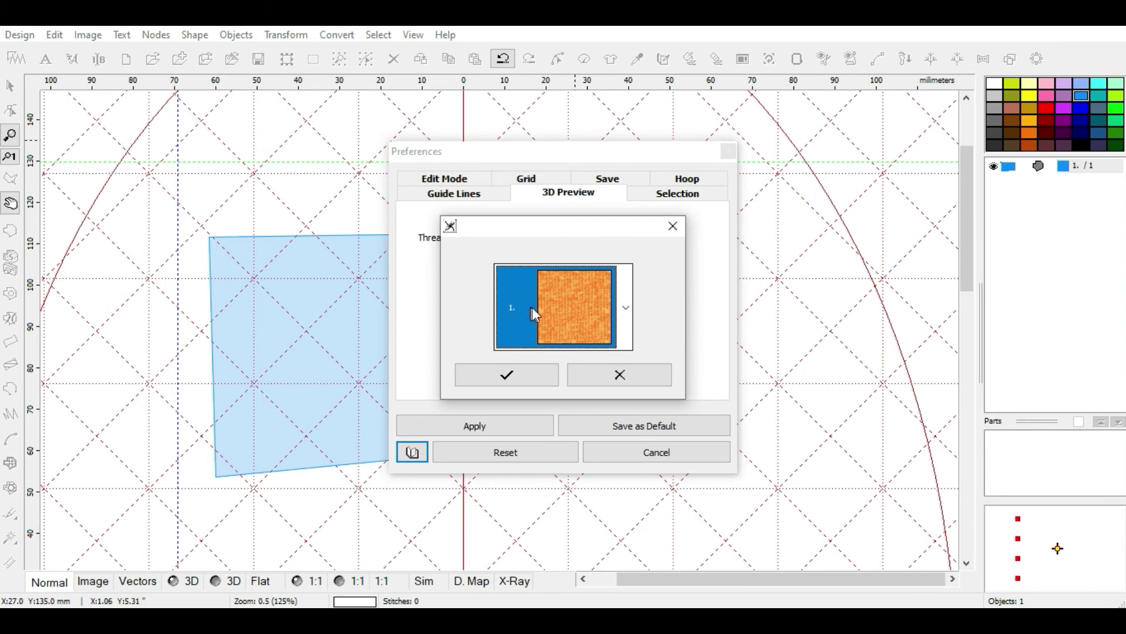
click(614, 374)
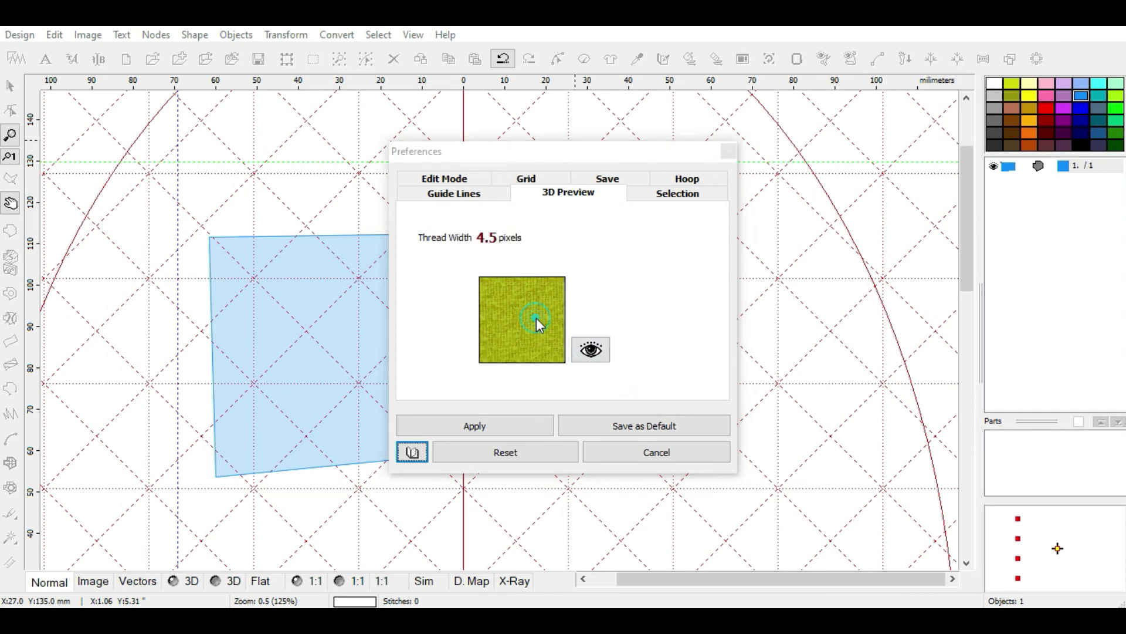
click(536, 318)
click(623, 307)
click(606, 354)
scroll(608, 301, up, 1)
click(600, 325)
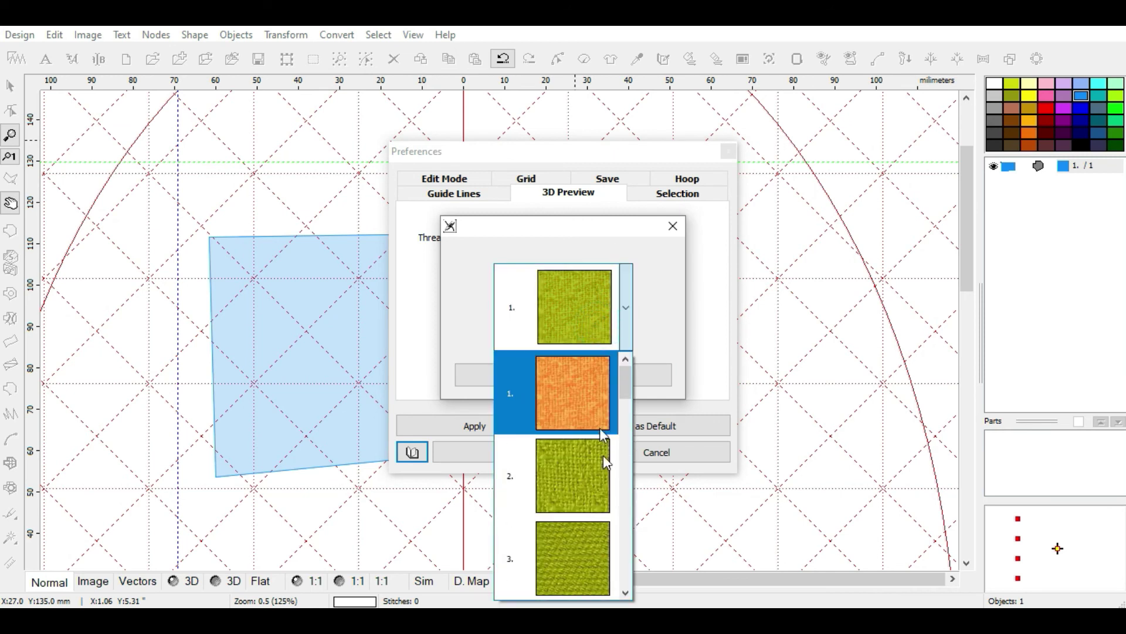
scroll(587, 498, up, 1)
click(575, 573)
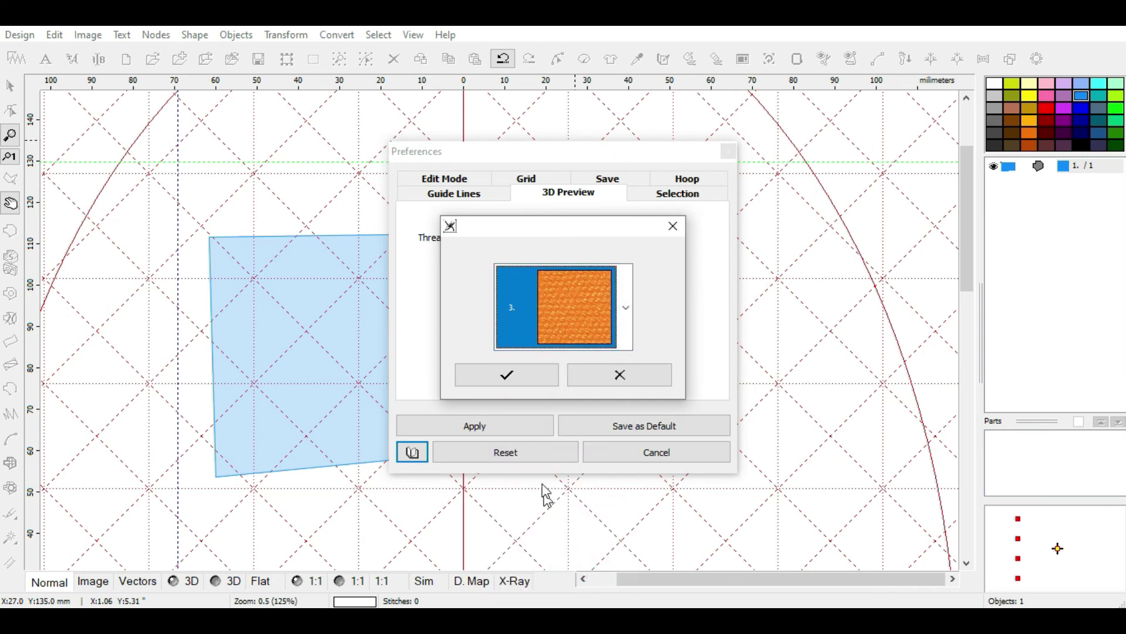
click(508, 380)
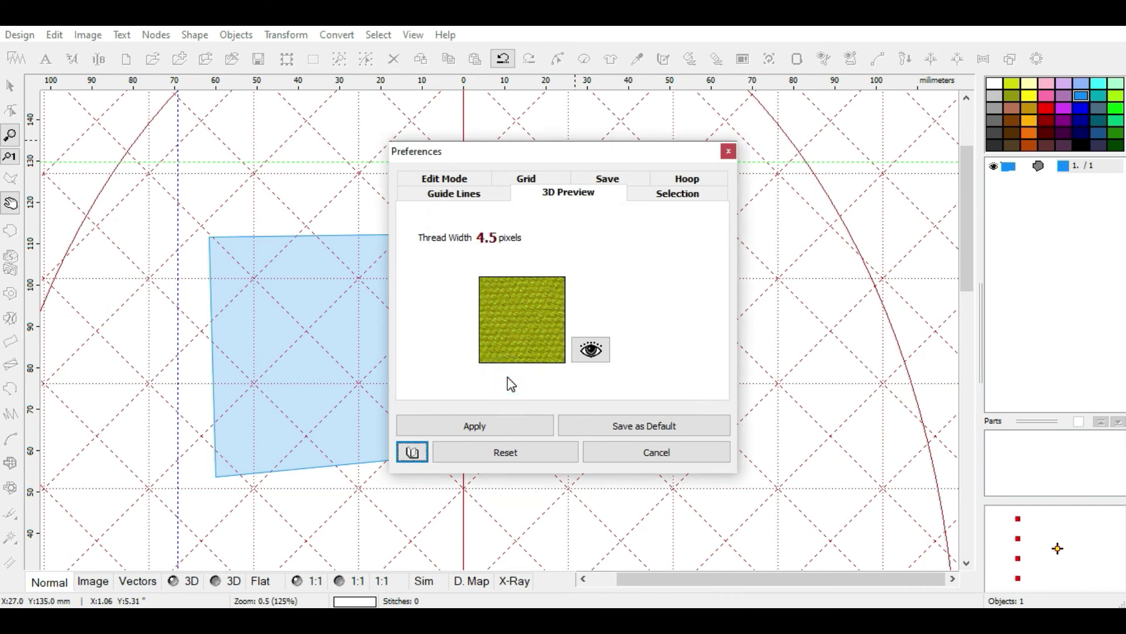
click(506, 427)
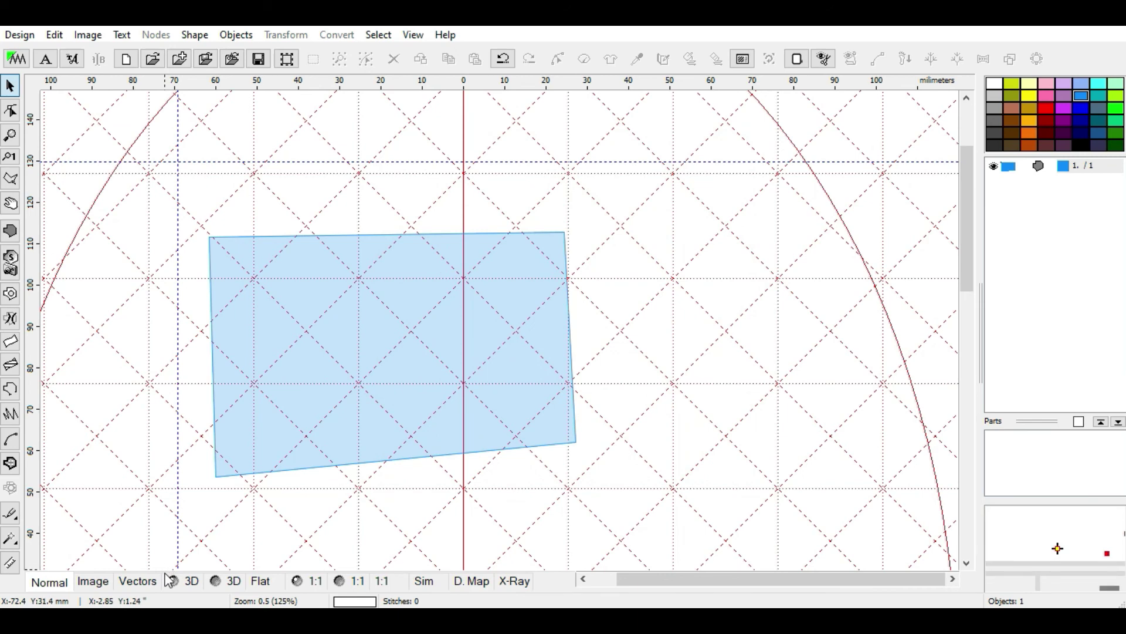
Generate stitches for the blue fill object and show the whole hoop in the 3D view
click(328, 368)
right_click(330, 373)
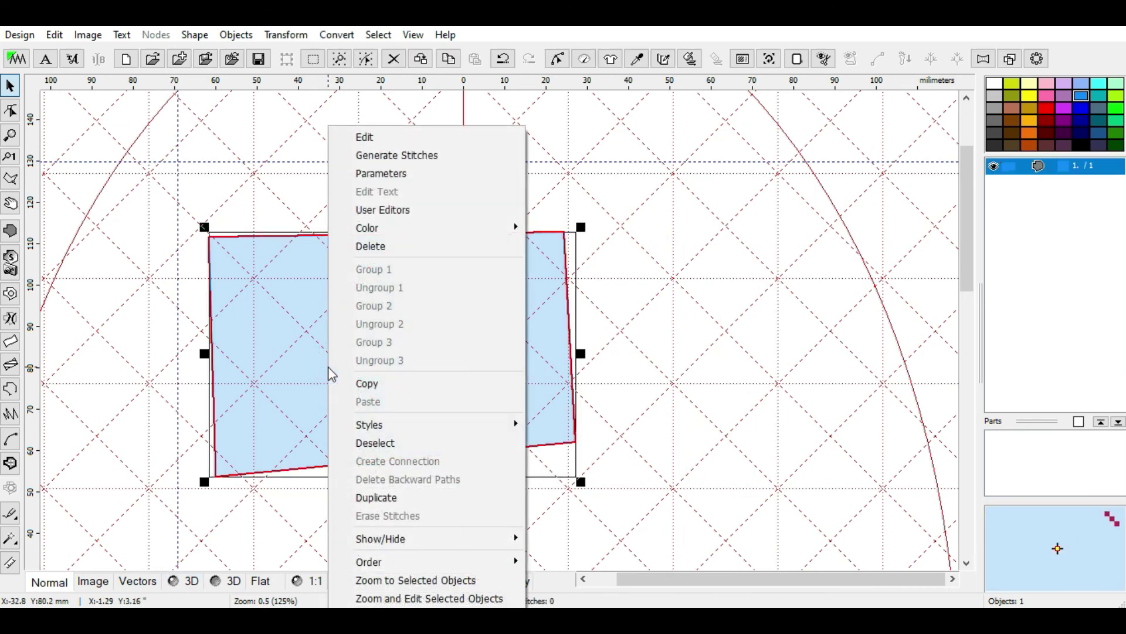
click(434, 154)
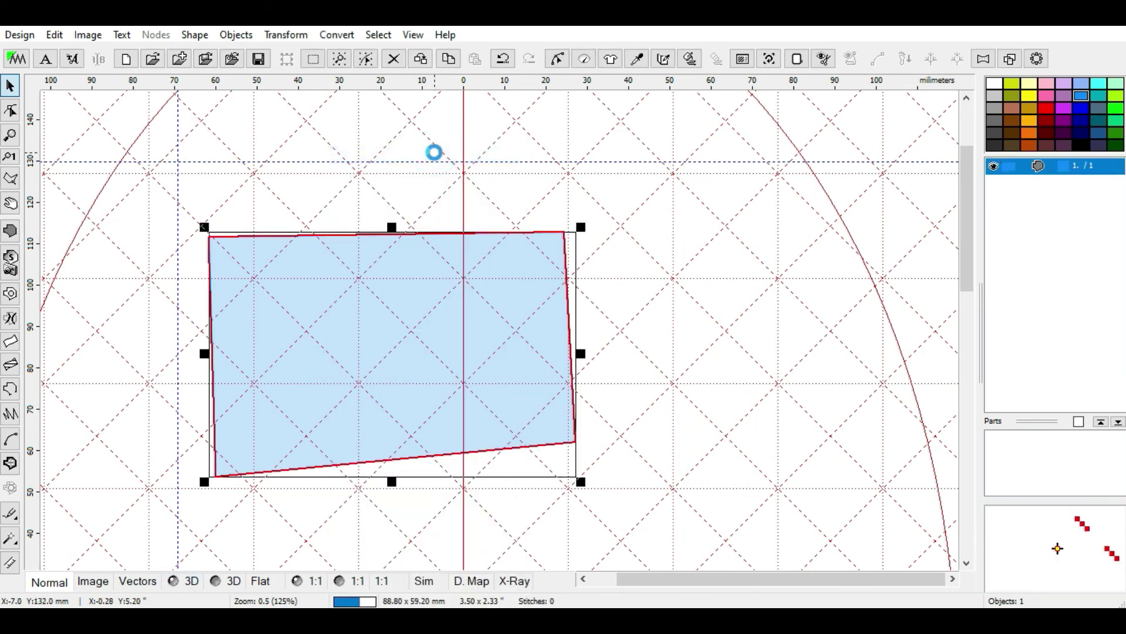
click(186, 581)
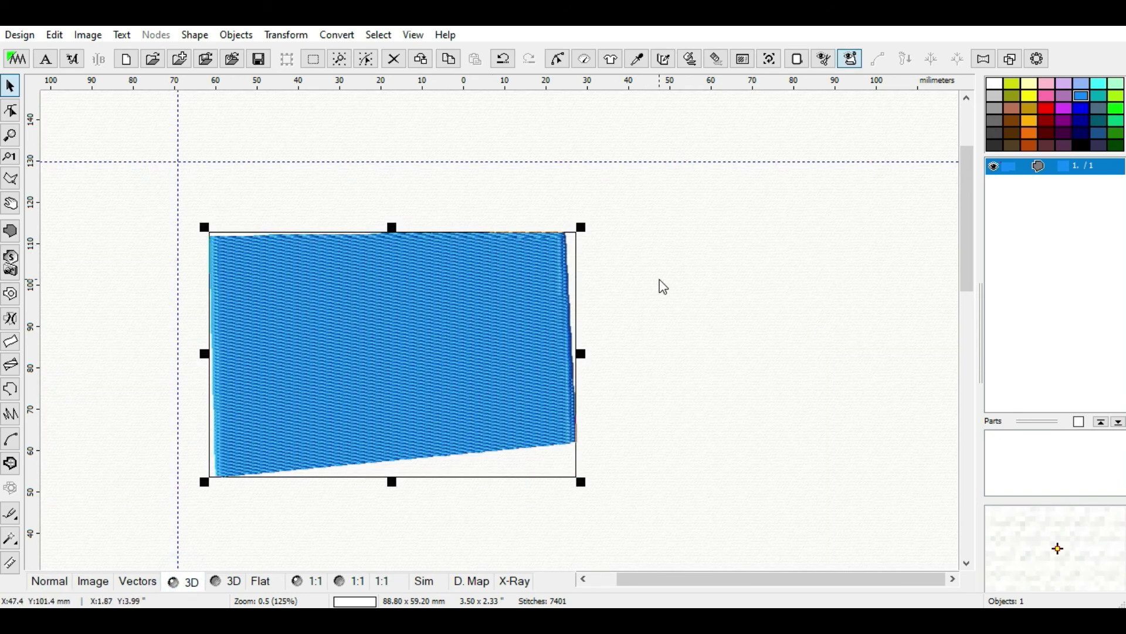
scroll(660, 279, down, 2)
Set the Hoop Color to pure red in the preferences and apply it
click(798, 58)
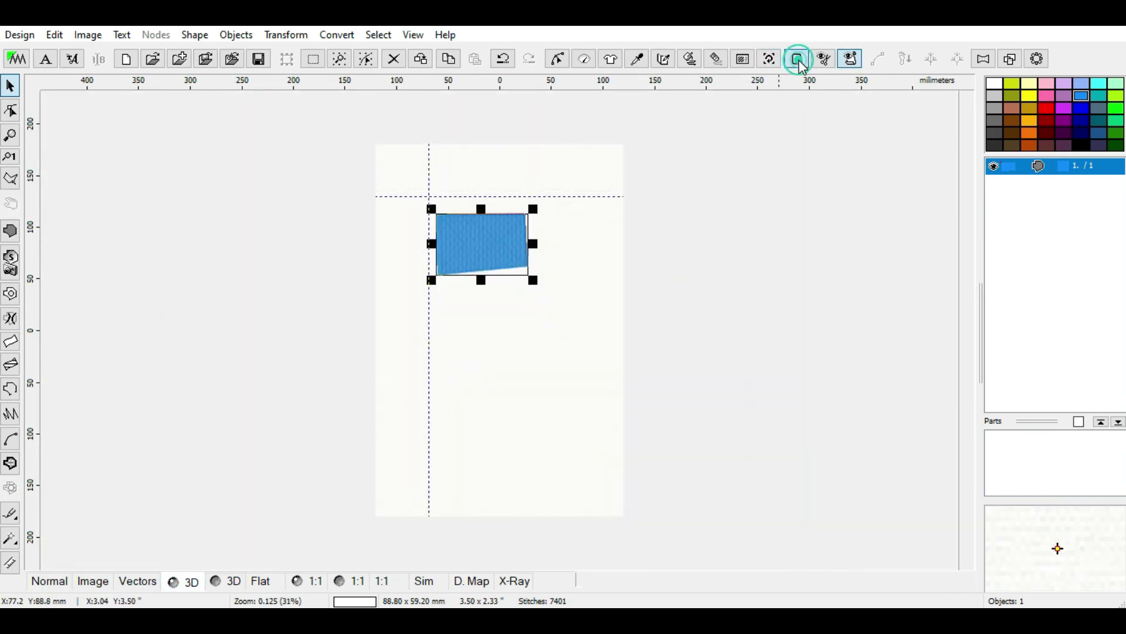
click(549, 251)
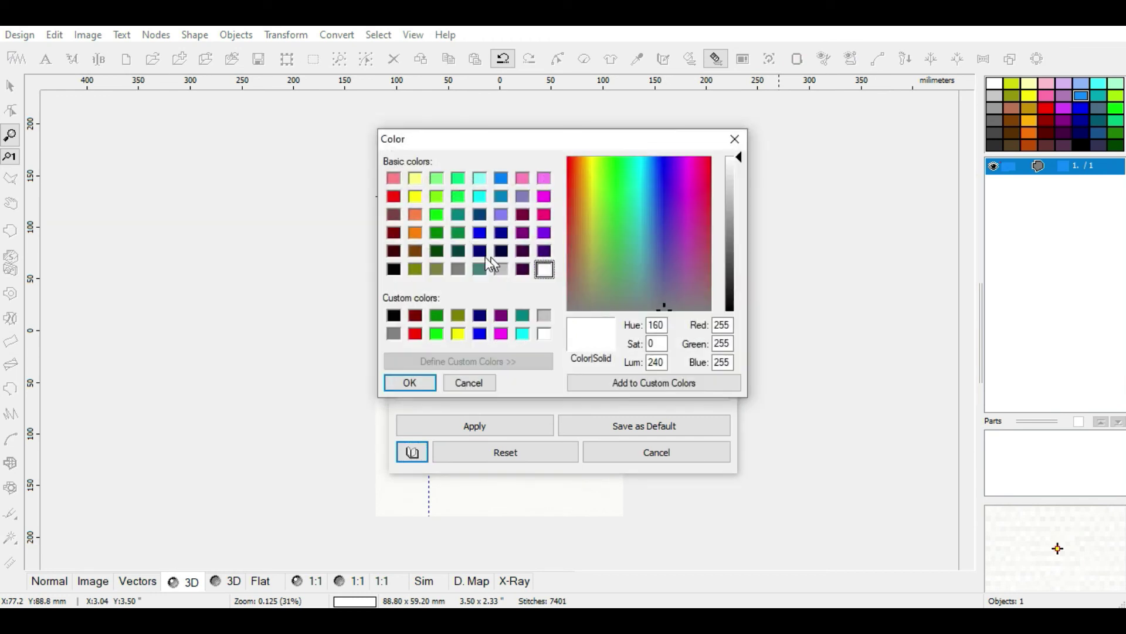
click(479, 233)
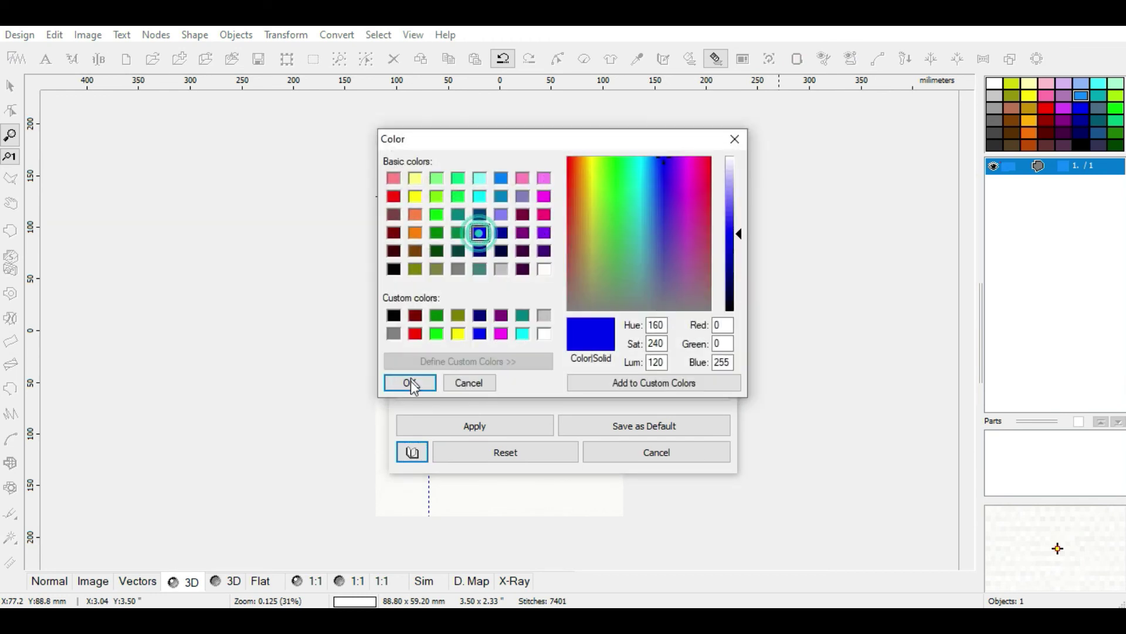
click(415, 337)
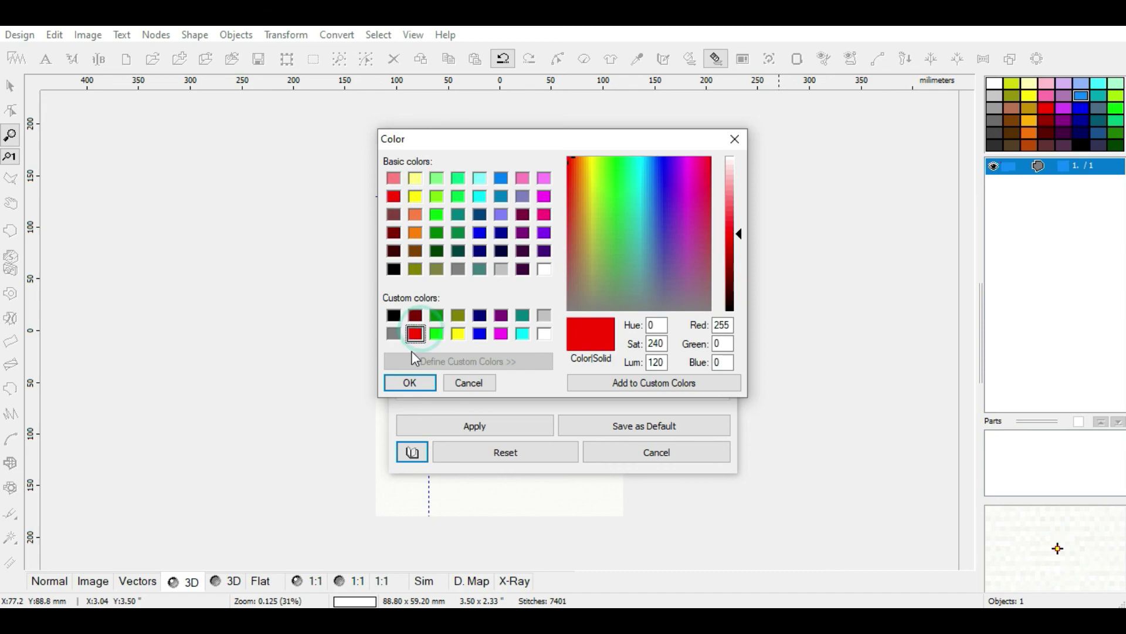
click(411, 382)
click(465, 427)
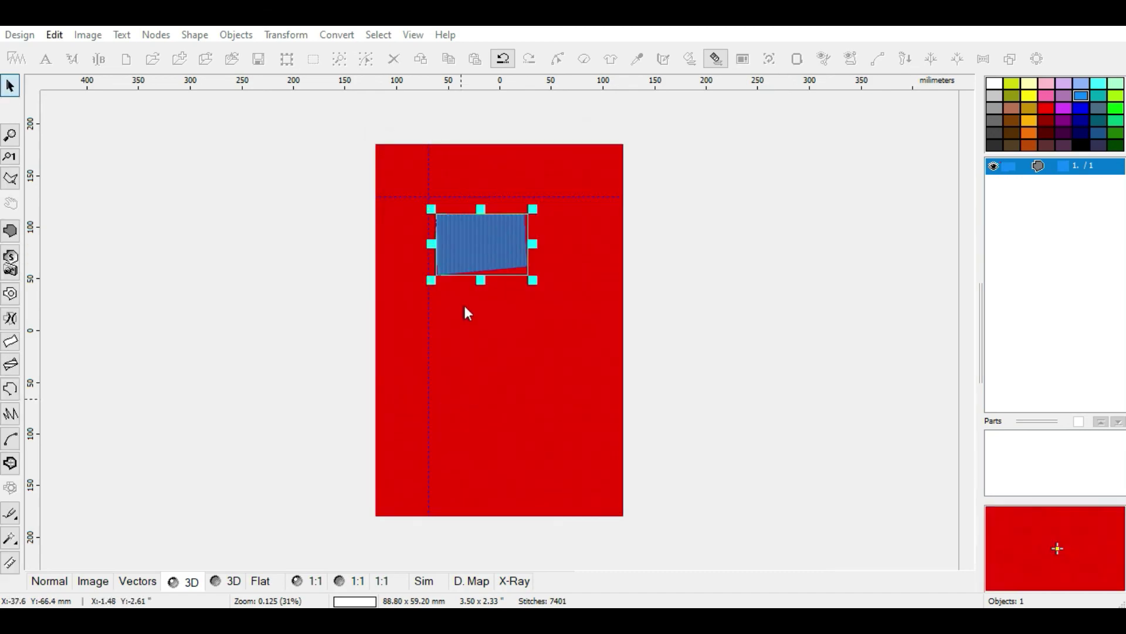
Choose fabric texture 4 for the background in the 3D Preview preferences and apply it
click(465, 281)
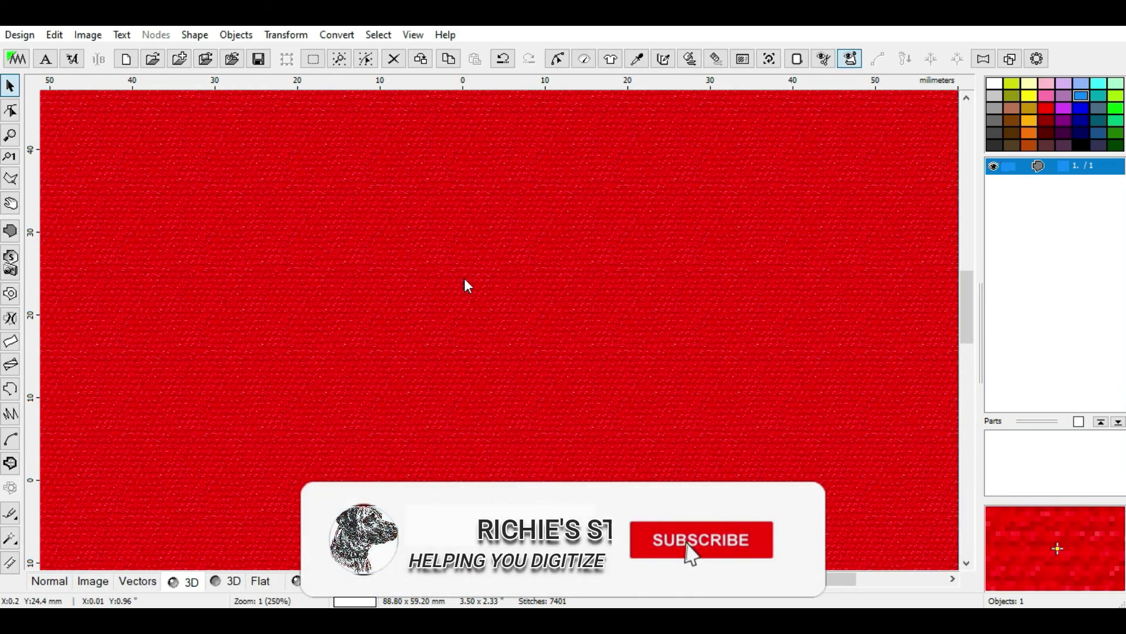
scroll(465, 280, down, 1)
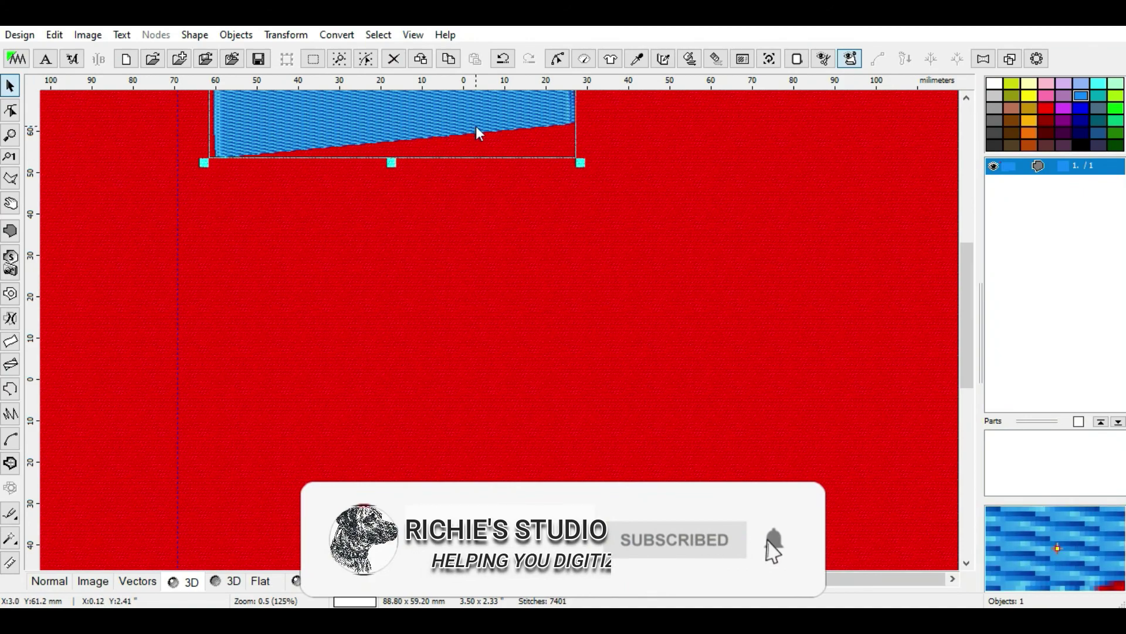
scroll(476, 128, up, 4)
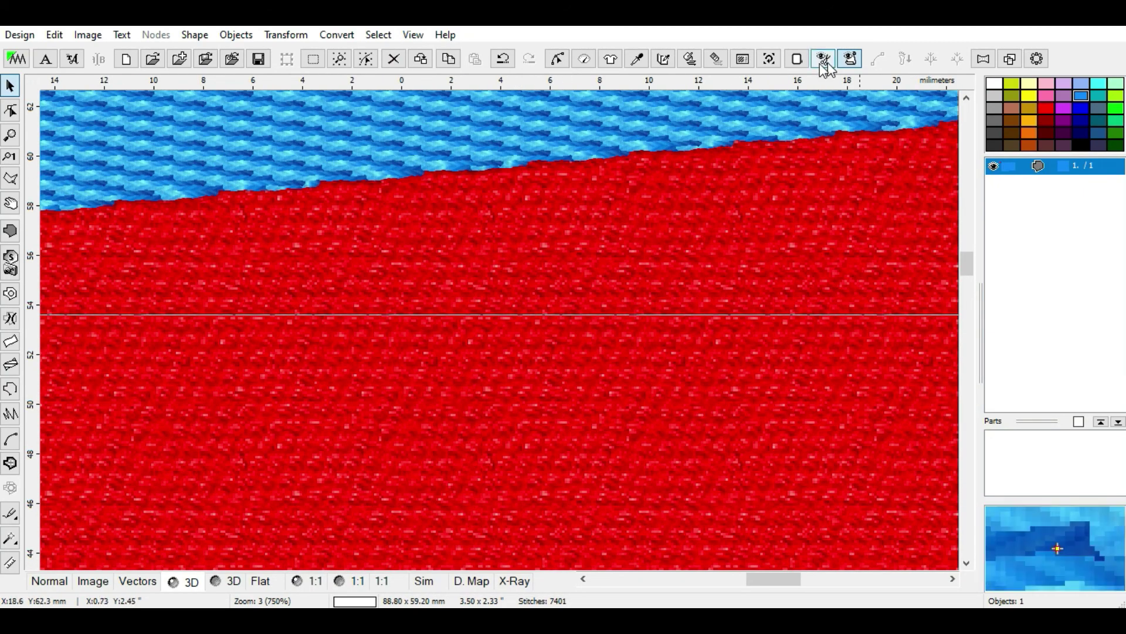
click(796, 58)
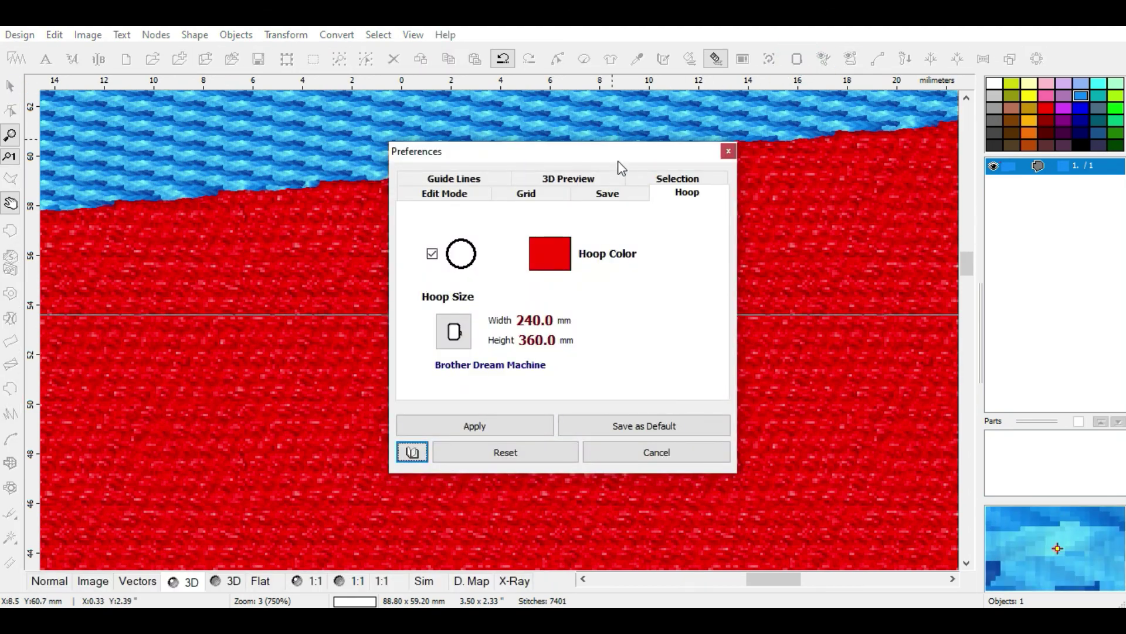
click(609, 176)
click(526, 315)
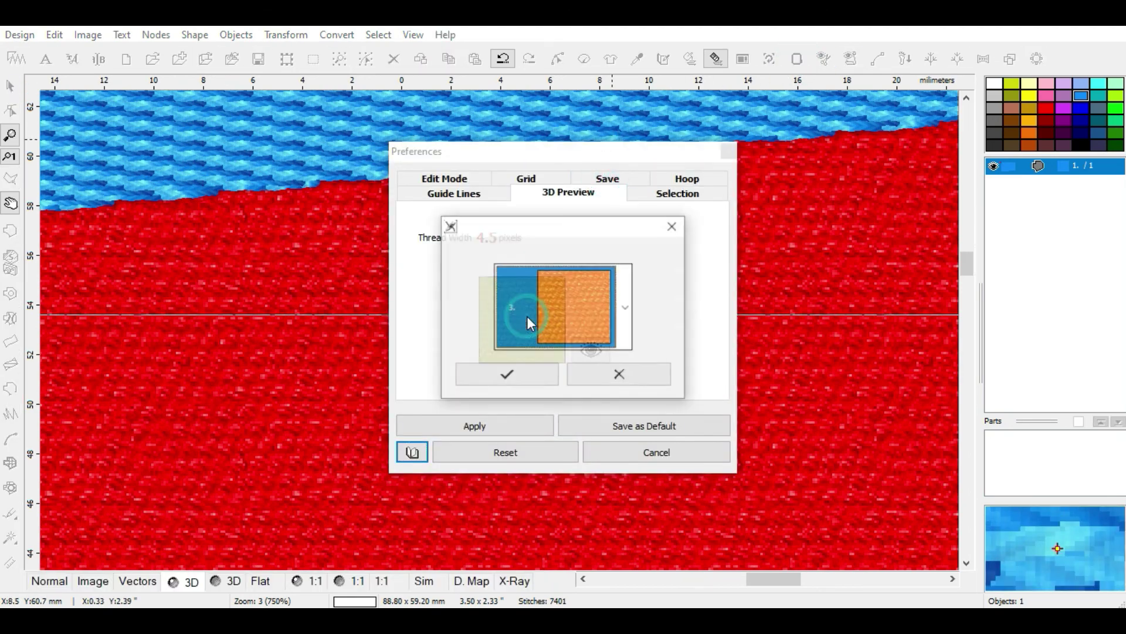
click(554, 317)
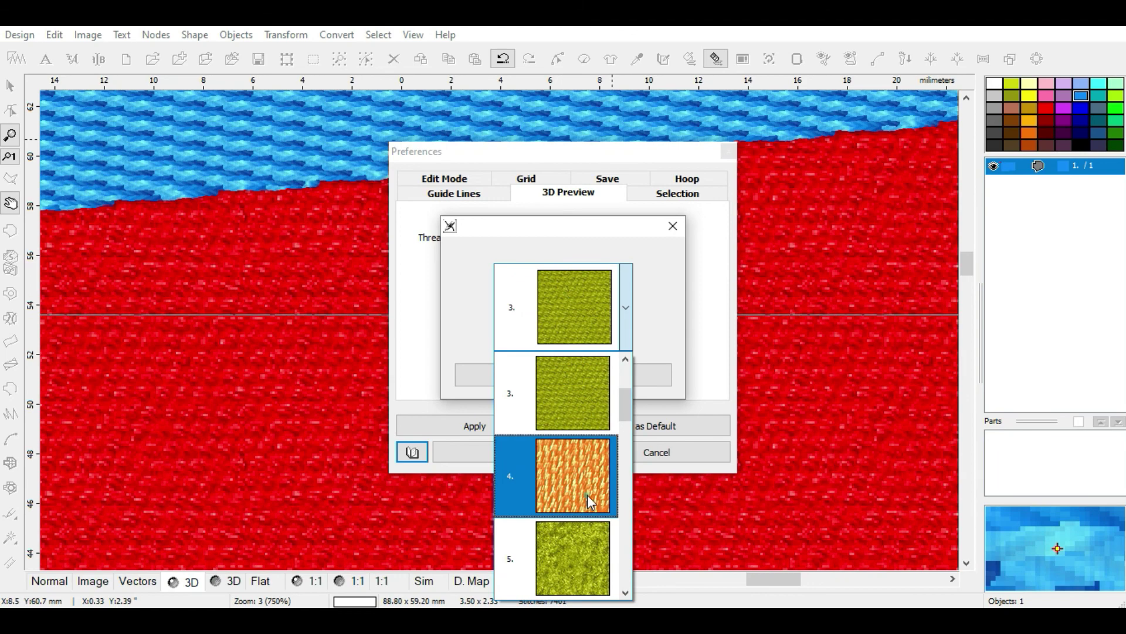
click(589, 502)
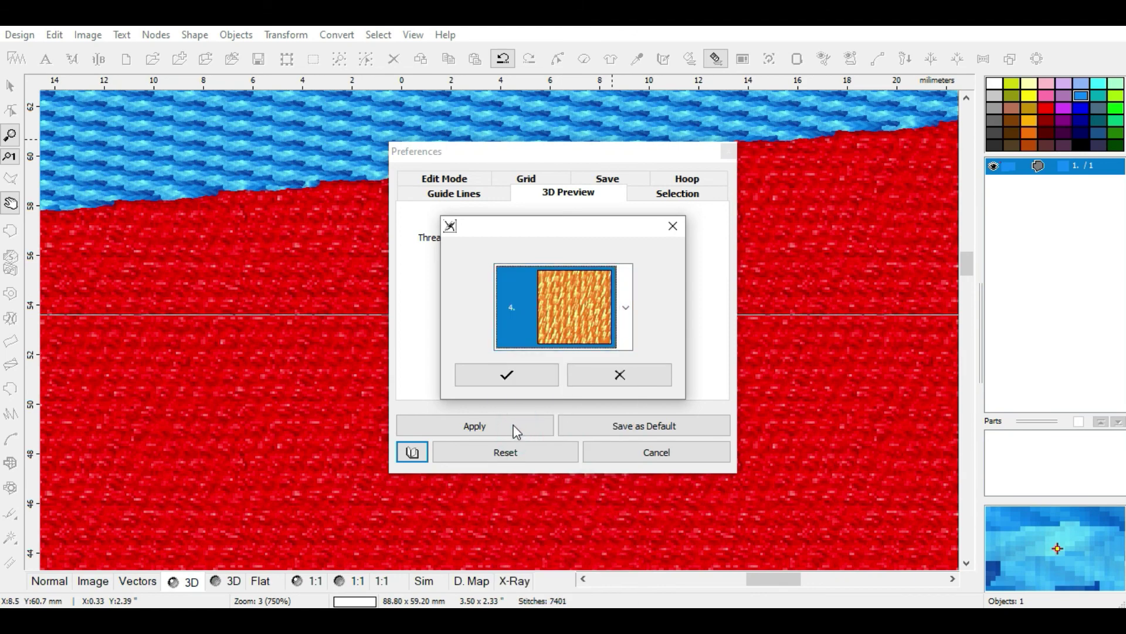
click(510, 374)
click(508, 433)
Move the blue fill object down about 60 mm within the hoop
scroll(512, 282, down, 5)
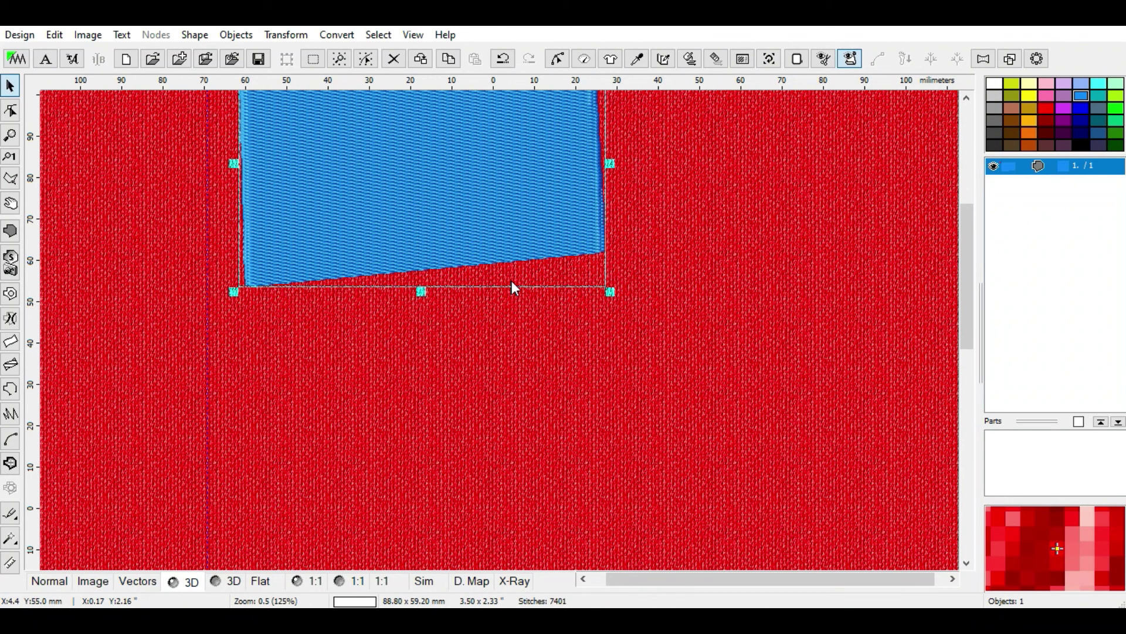
scroll(512, 286, down, 1)
drag(481, 134, 486, 265)
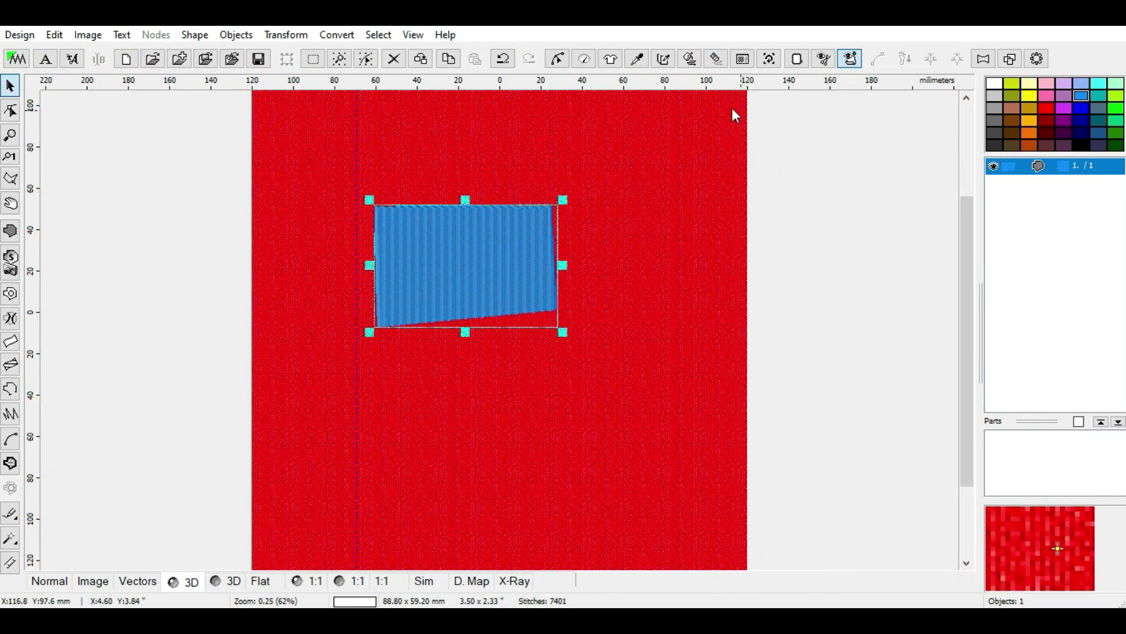
Set the Highlight Selected Objects color to yellow in the Selection preferences and apply it
click(799, 59)
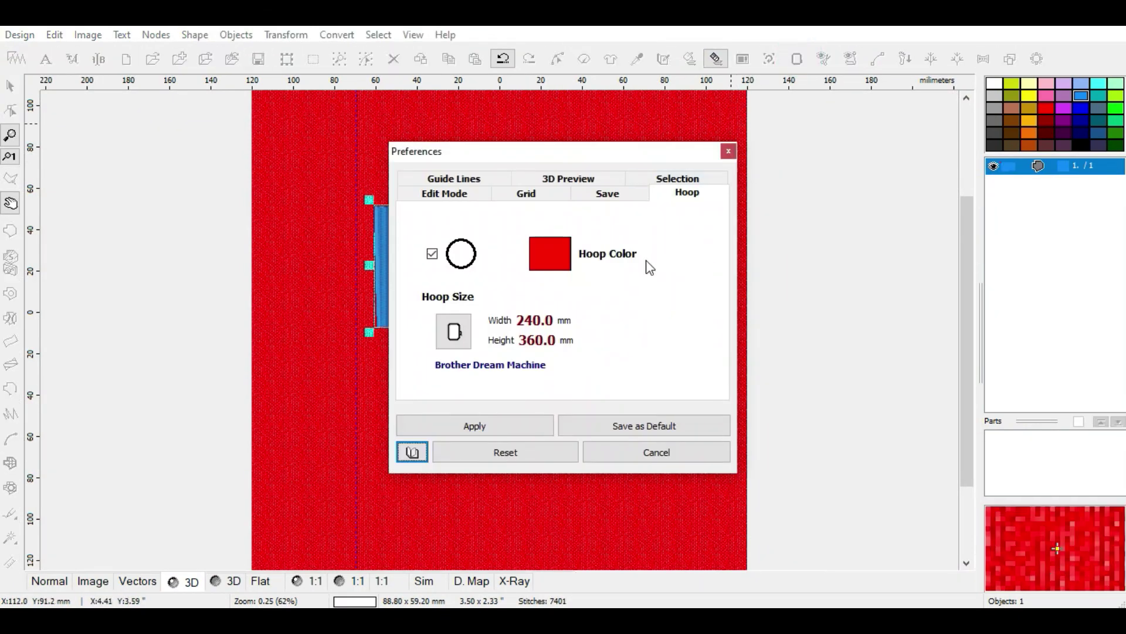
click(655, 181)
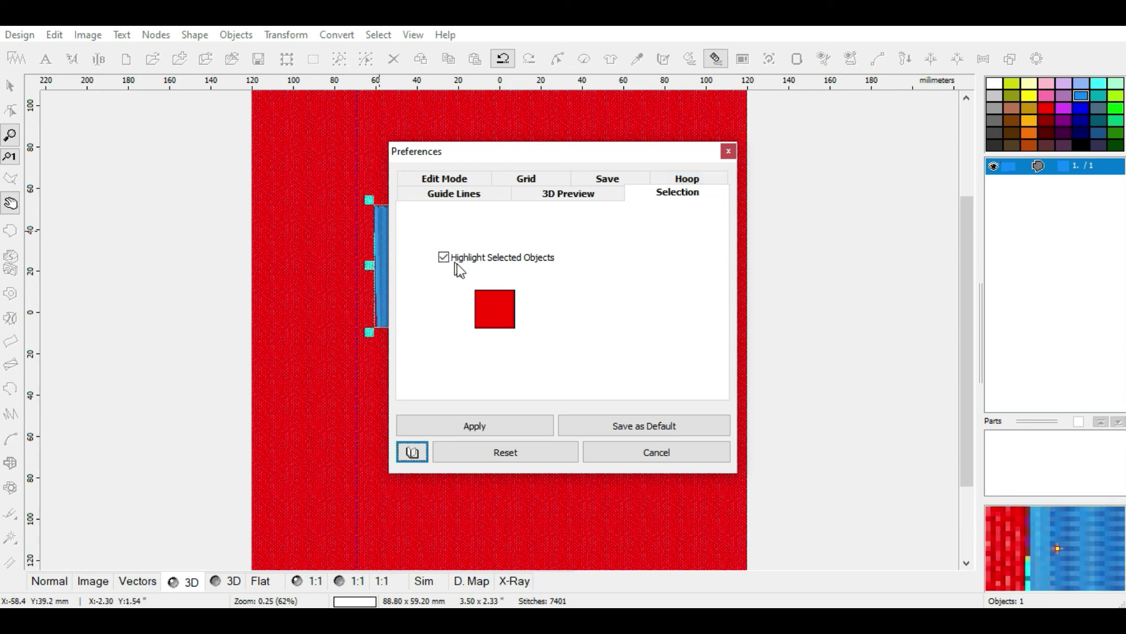
click(491, 311)
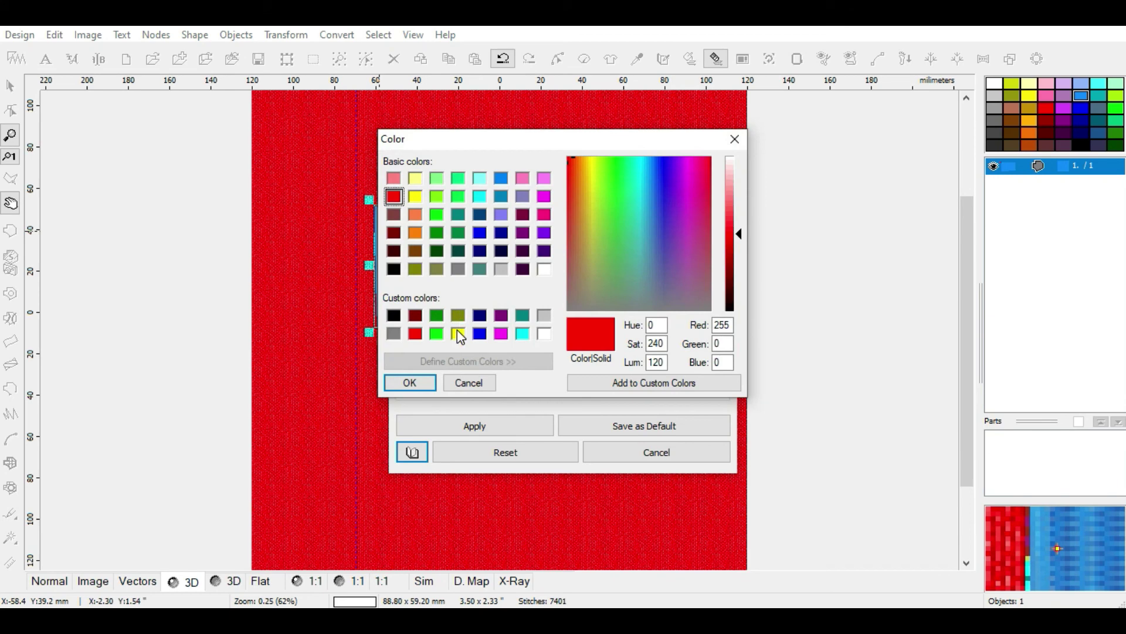
click(458, 333)
click(409, 382)
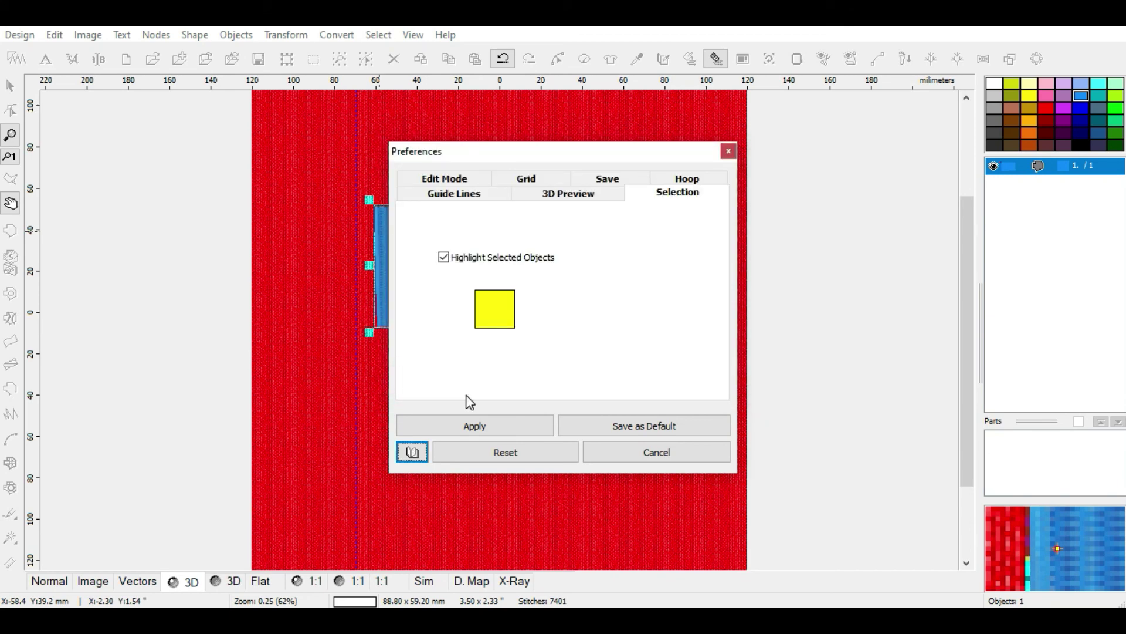
click(475, 424)
click(463, 434)
Examine the selected fill object's highlight outline in the Normal and Vectors views
click(445, 284)
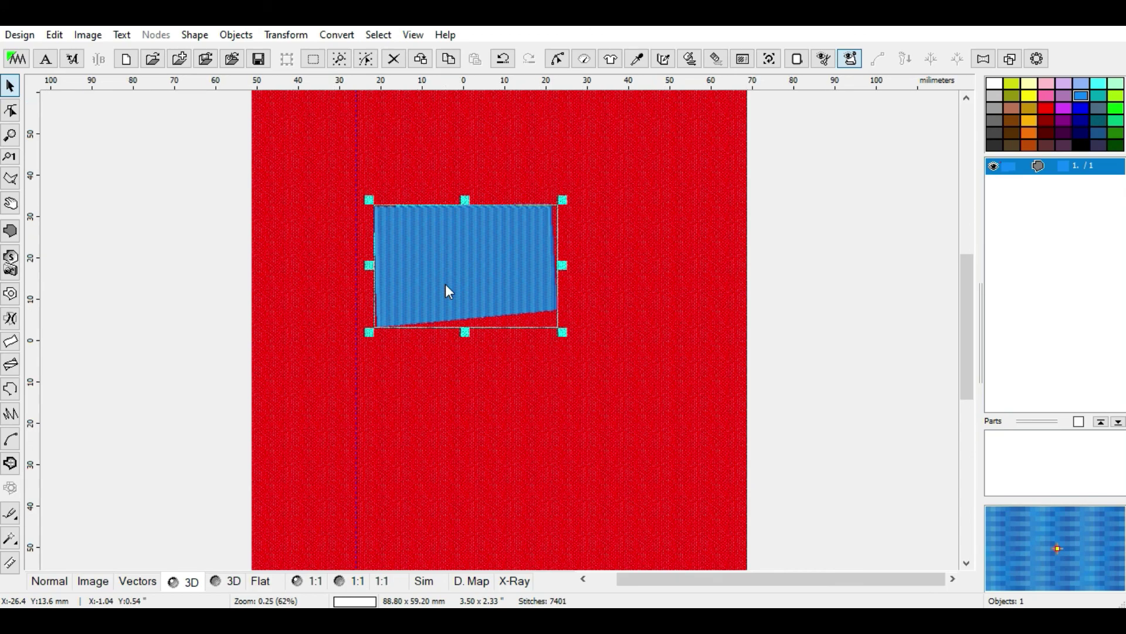
scroll(445, 283, up, 2)
scroll(318, 397, down, 1)
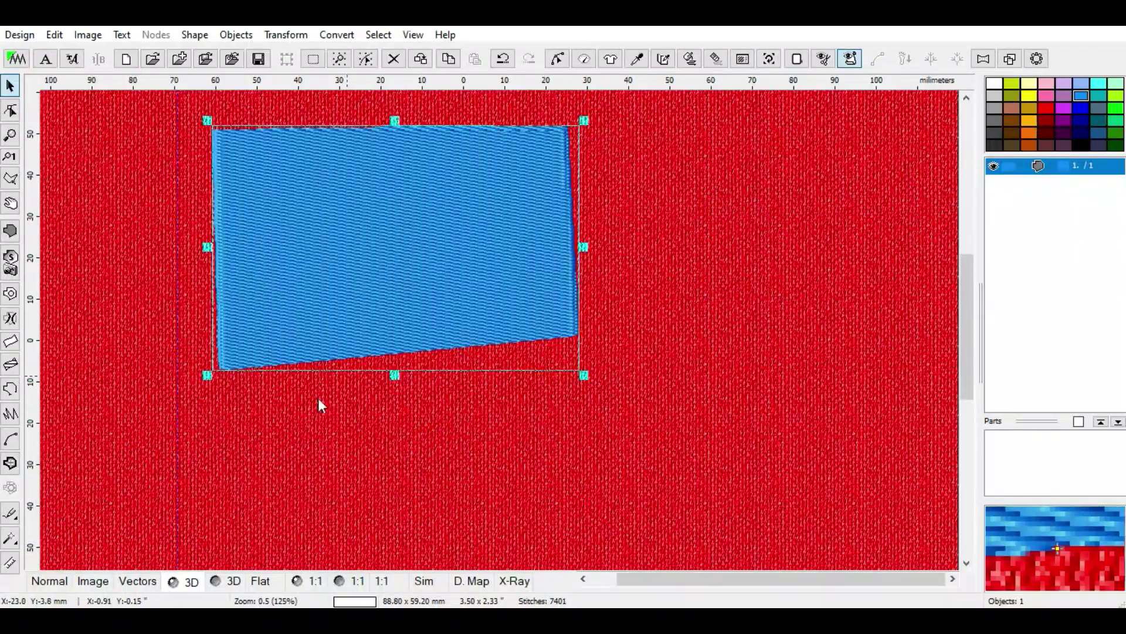
click(46, 582)
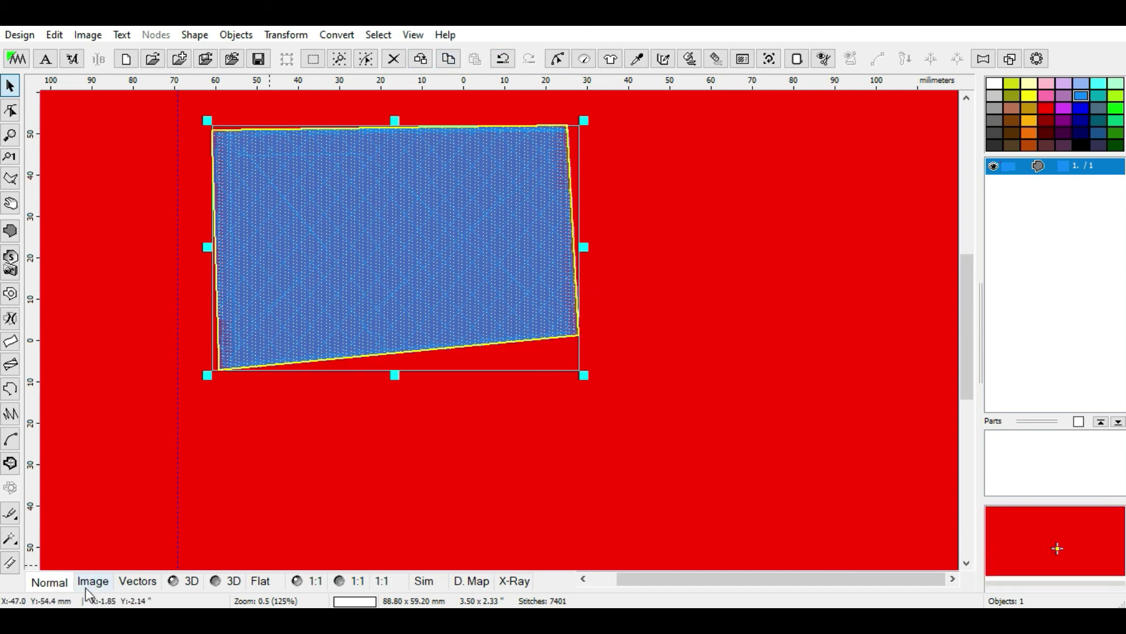
click(133, 582)
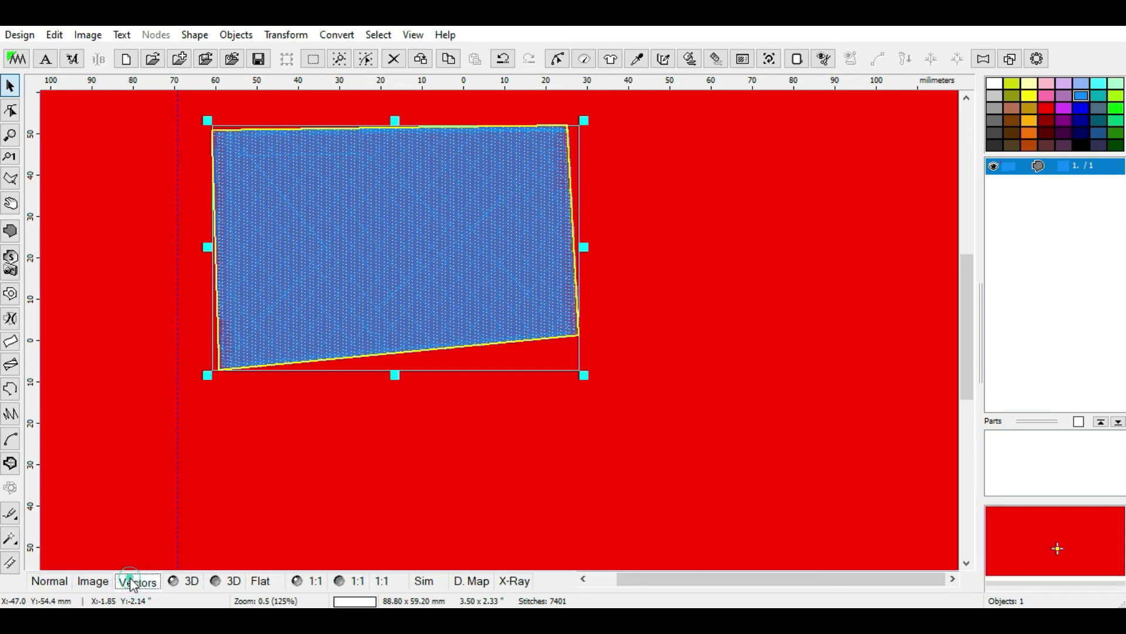